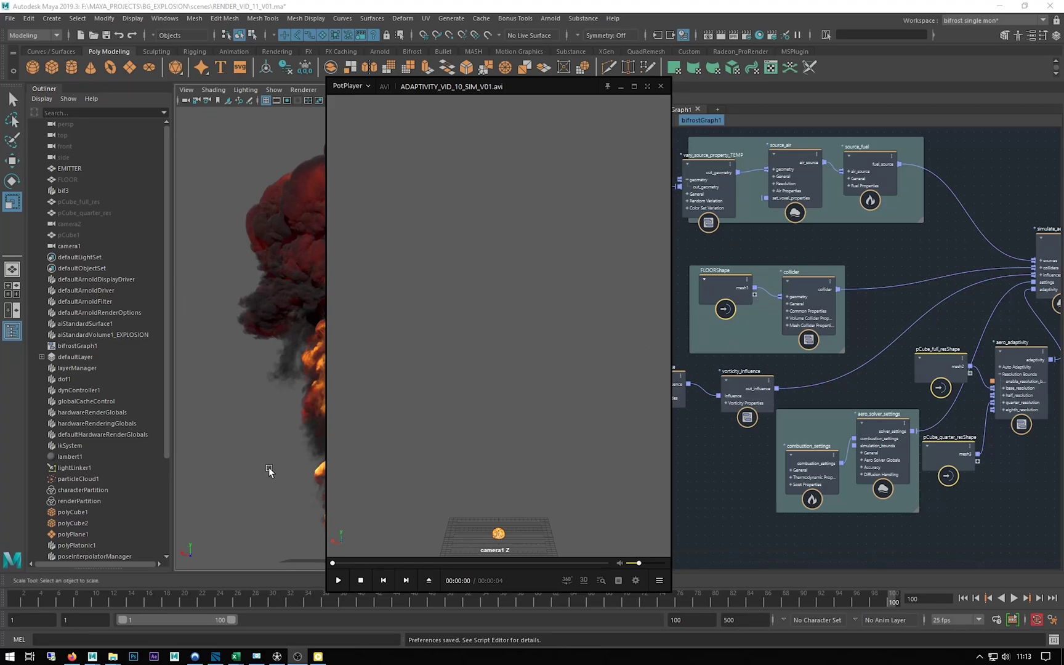
- Resume playback of the ADAPTIVITY_VID_10_SIM_V01.avi explosion simulation clip in PotPlayer
left_click(338, 580)
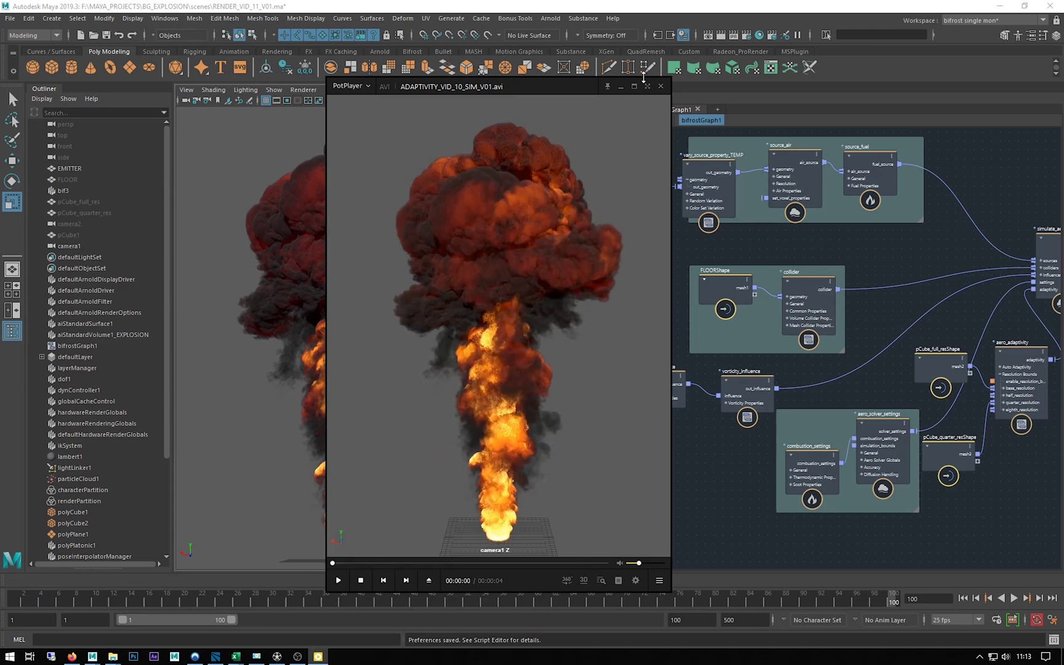
- Back in Maya, unhide the FLOOR object with H
left_click(621, 88)
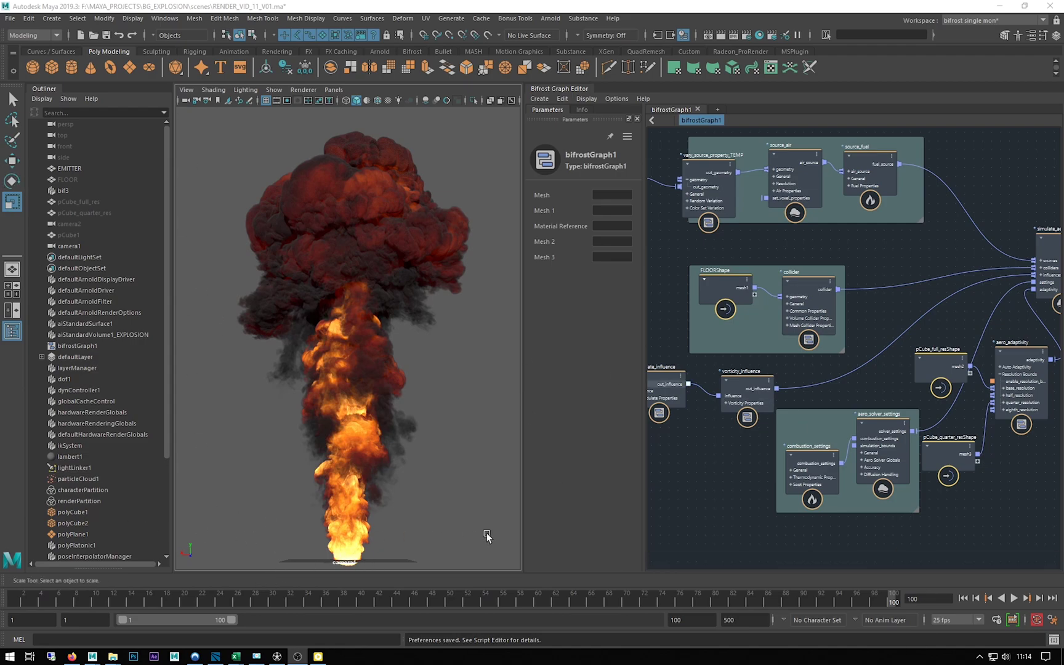
left_click(64, 180)
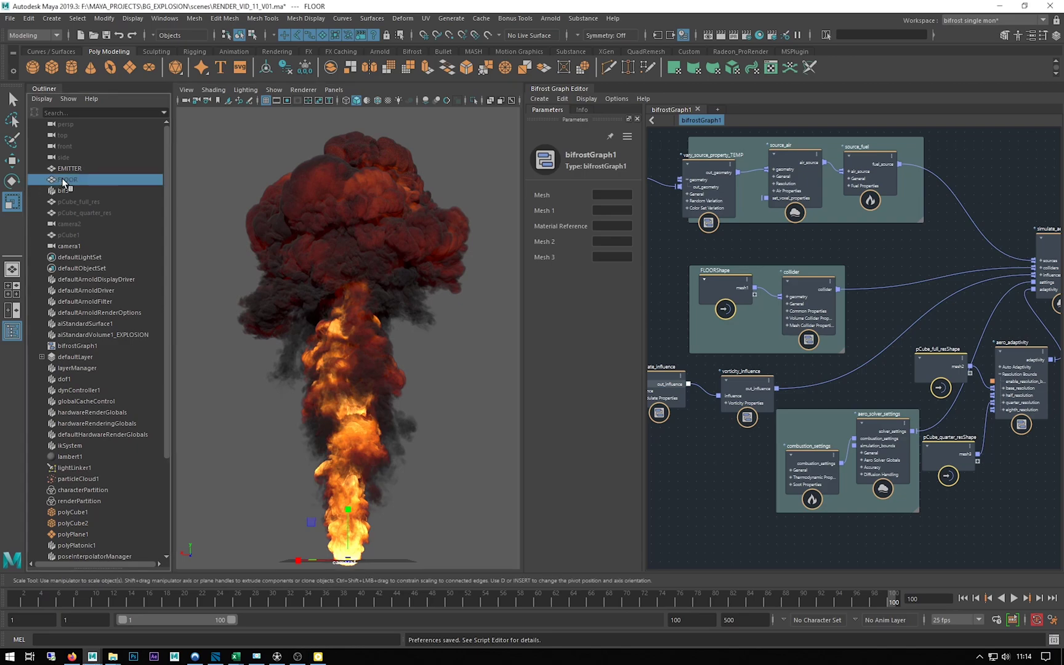
key("h")
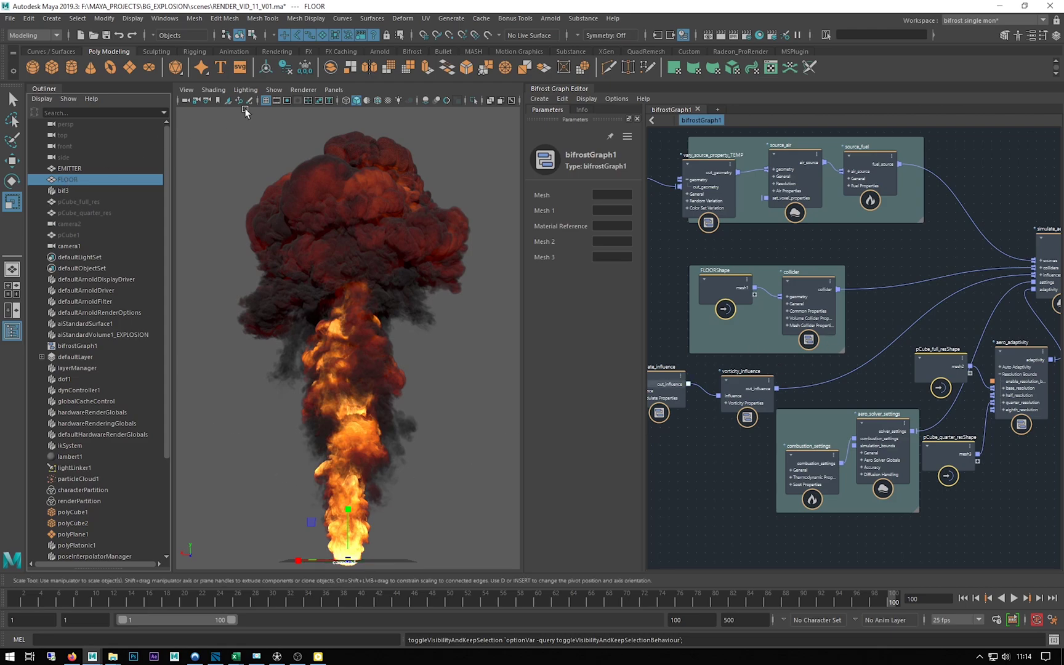
- Create a polygon plane and scale it into a huge ground plane under the explosion
left_click(130, 67)
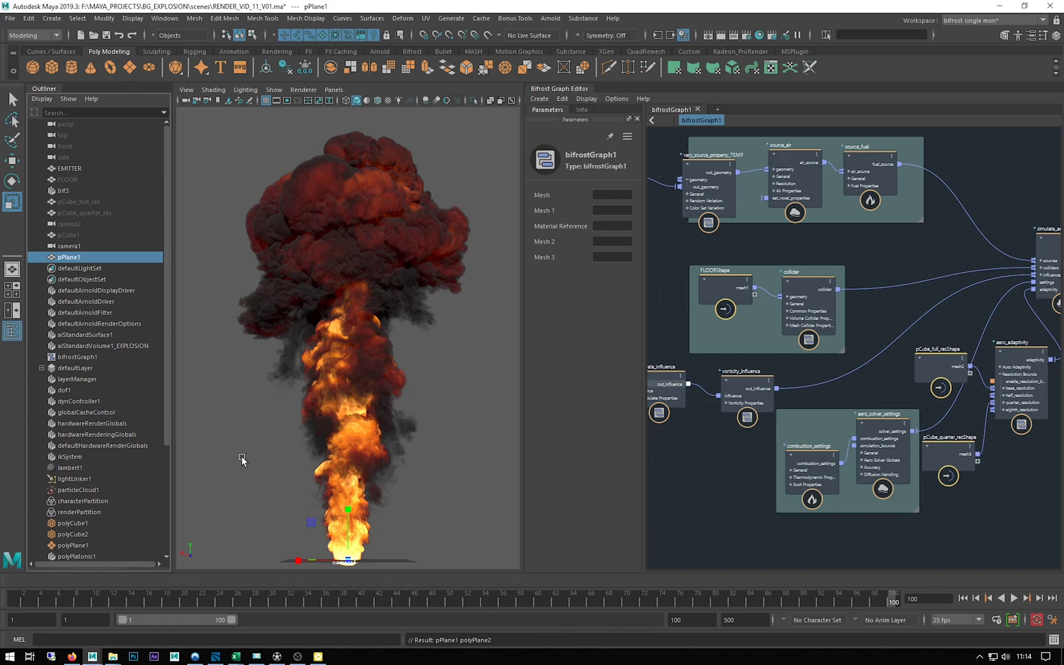
left_click_drag(345, 560, 565, 564)
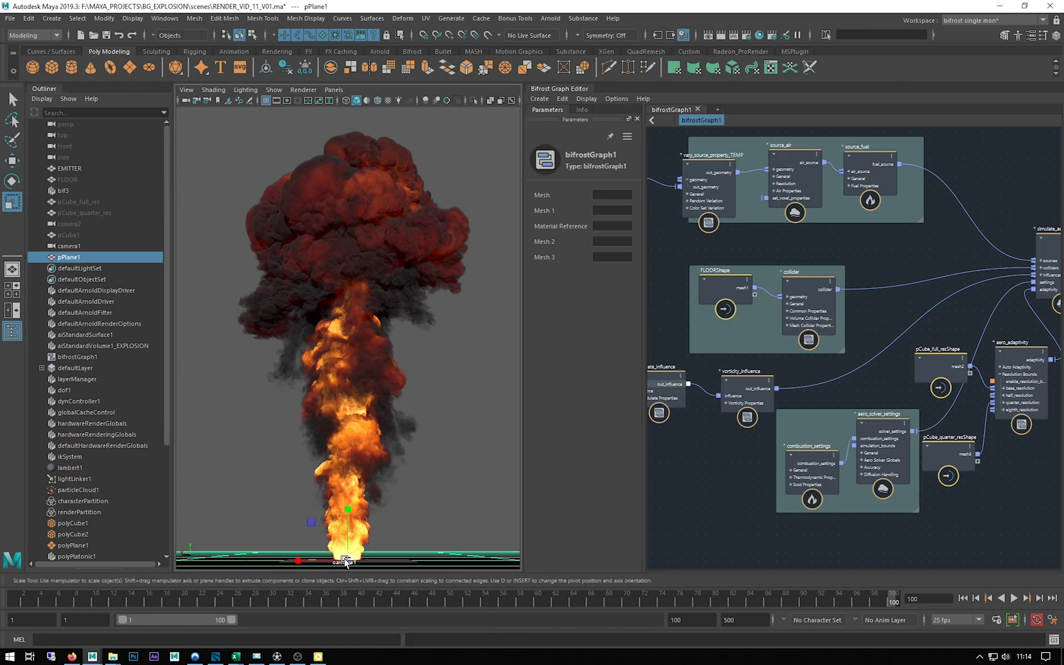
left_click_drag(346, 563, 382, 556)
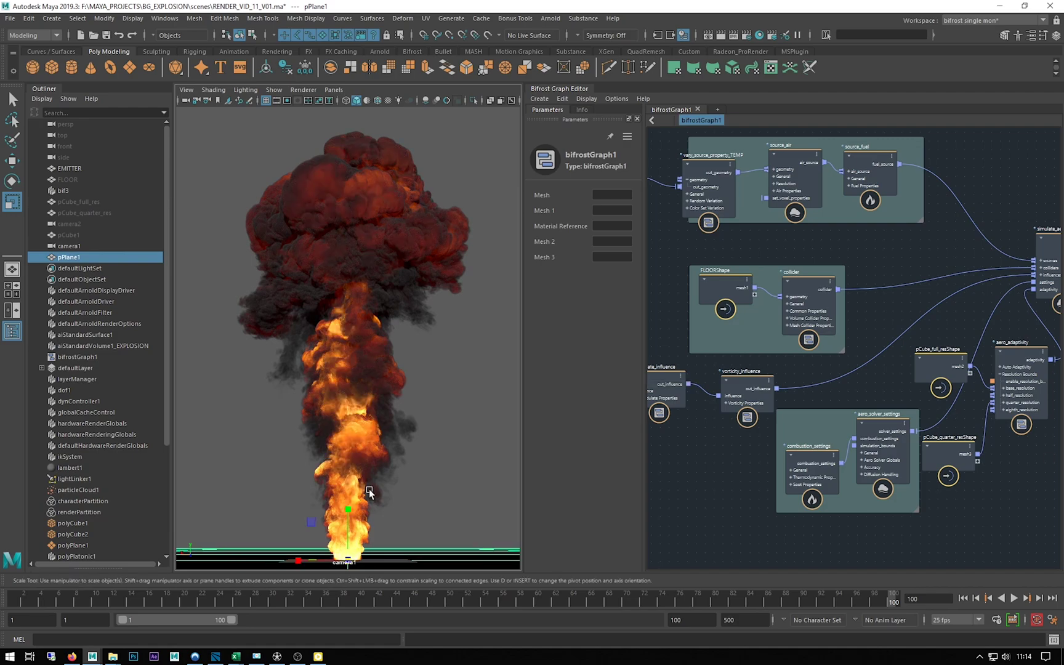
- Assign a new Arnold aiStandardSurface material to pPlane1 with Specular Weight 0
right_click(467, 431)
mouse_move(484, 546)
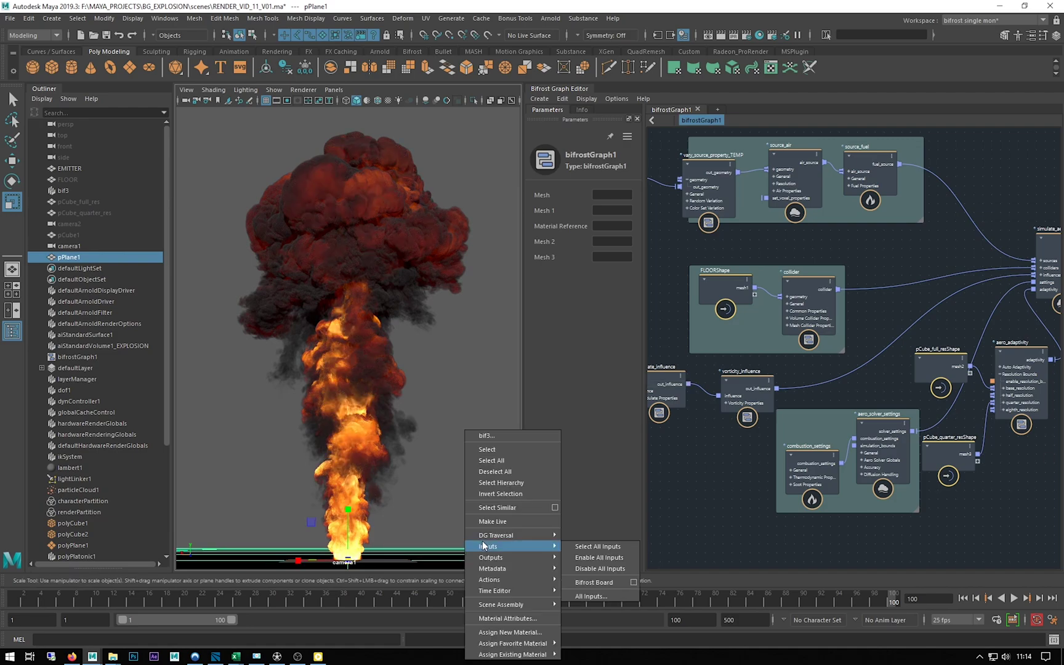
left_click(506, 632)
left_click(651, 267)
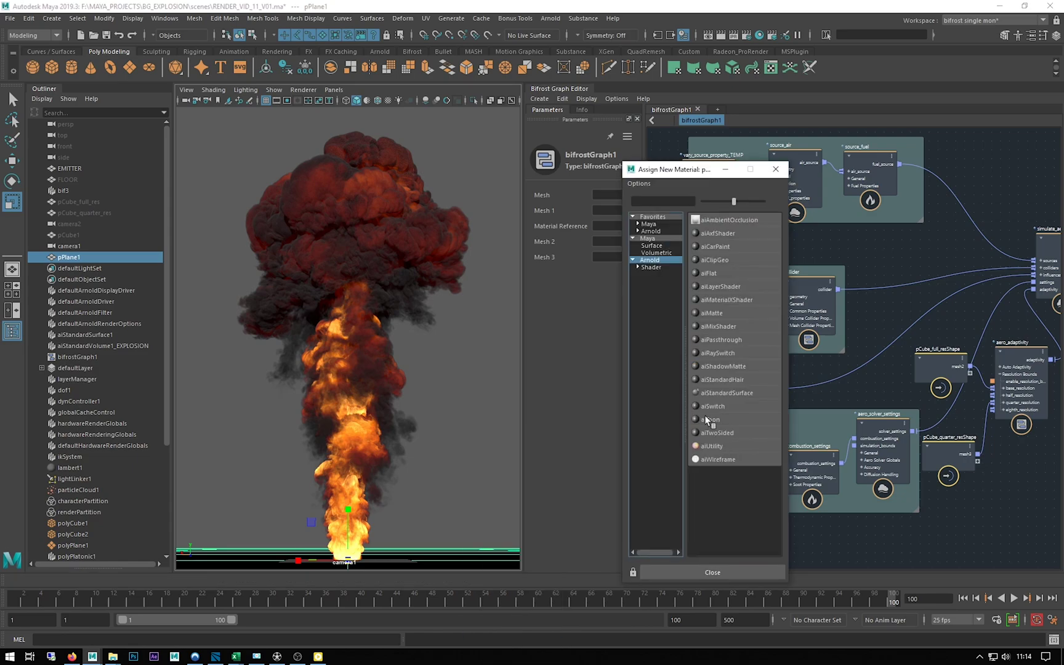
left_click(739, 397)
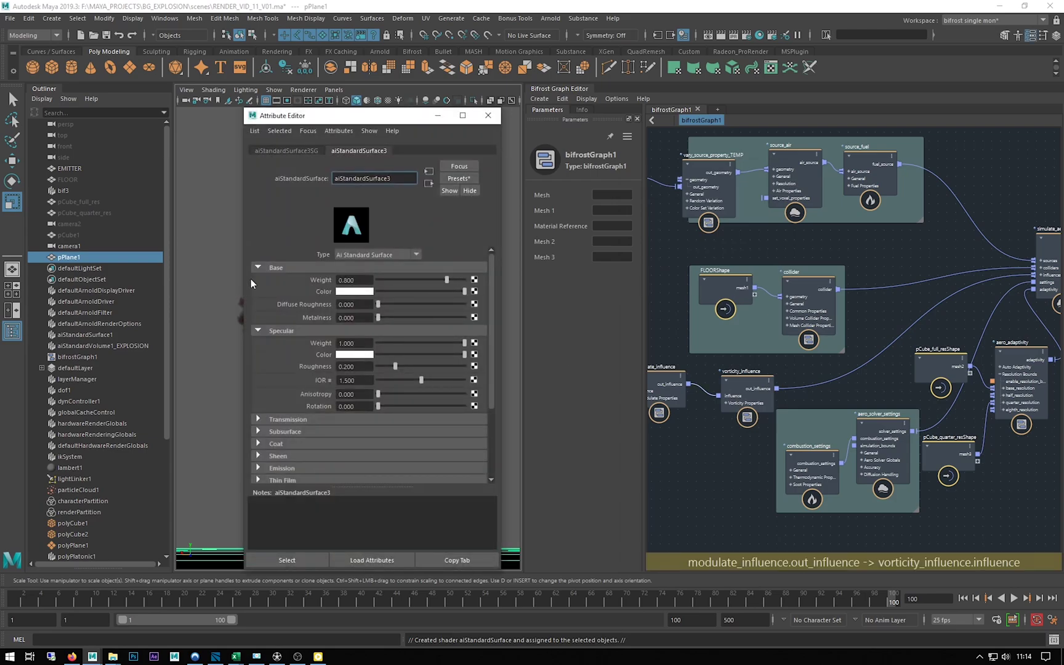
left_click(345, 343)
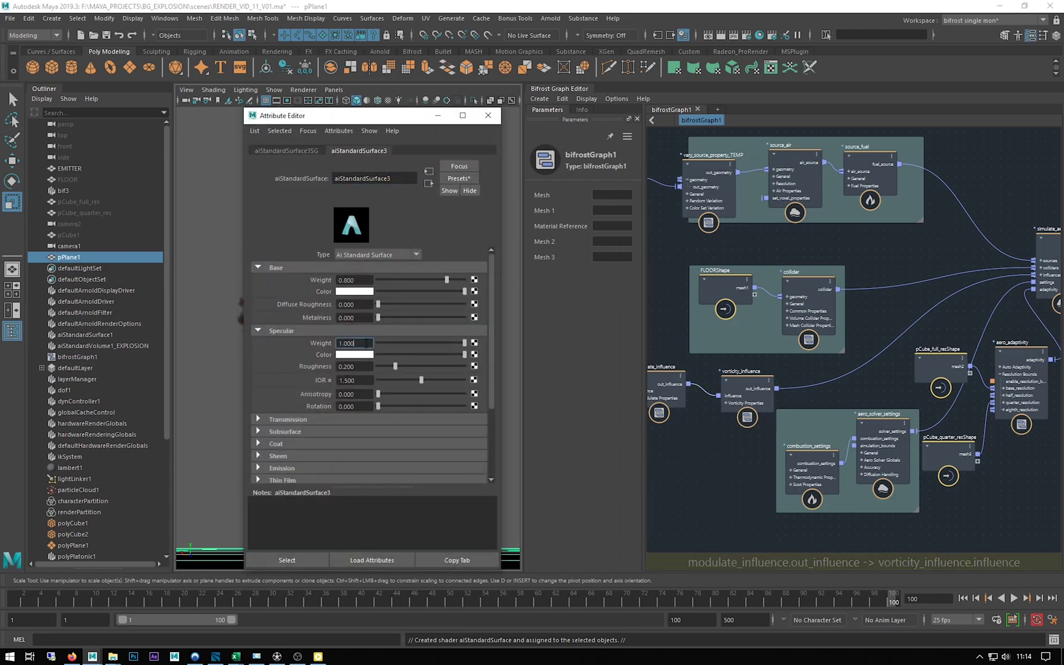
key("Return")
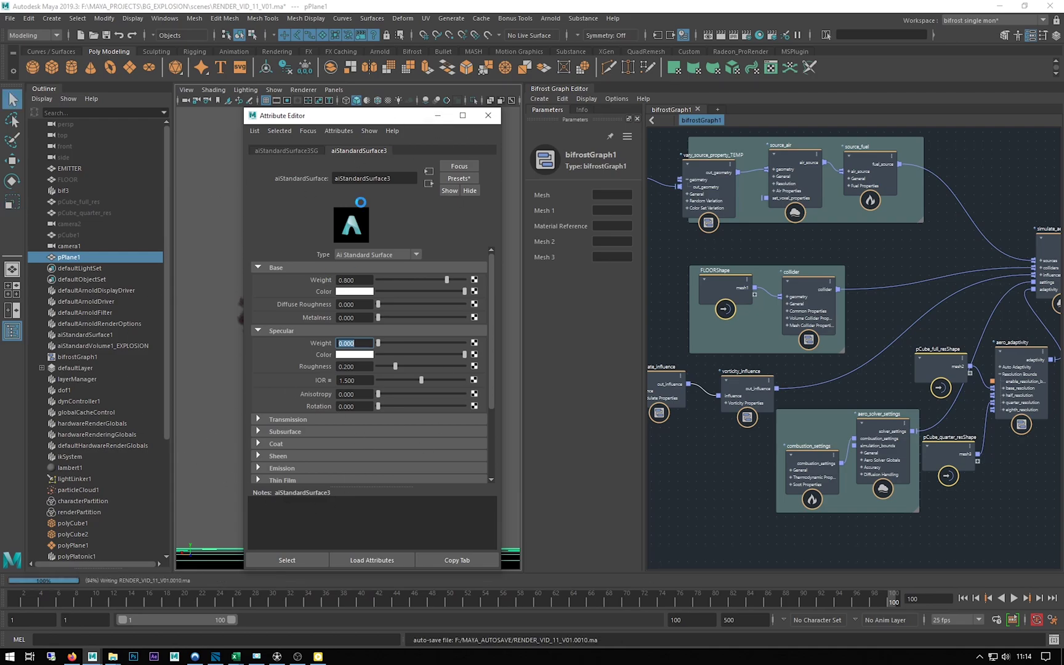
left_click(438, 115)
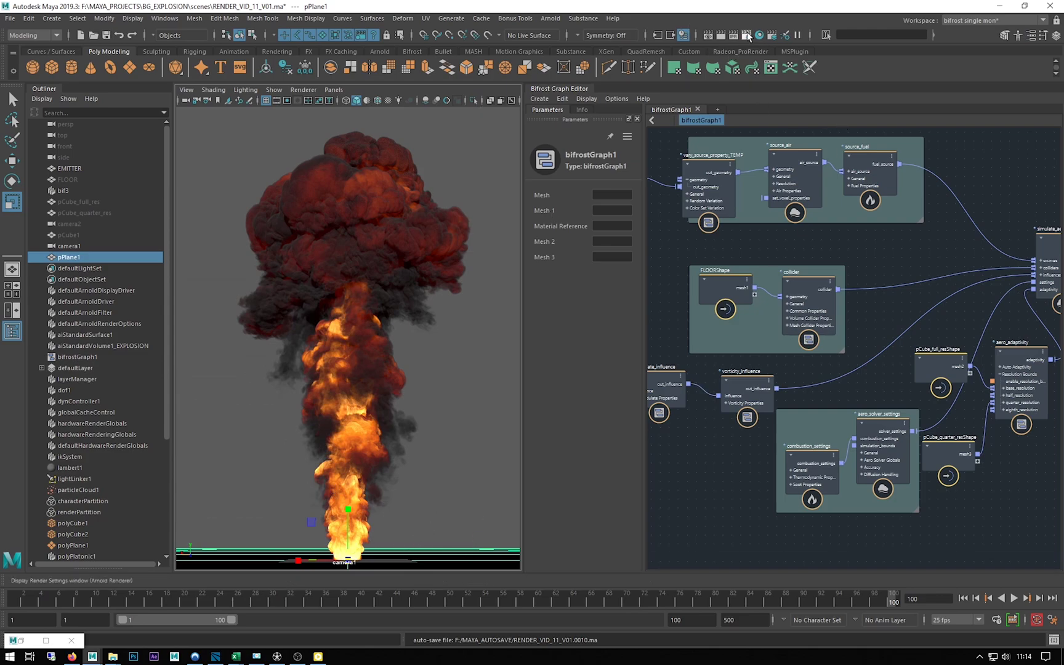
- Set the render image size to the 1k_Square preset (1024×1024)
left_click(748, 36)
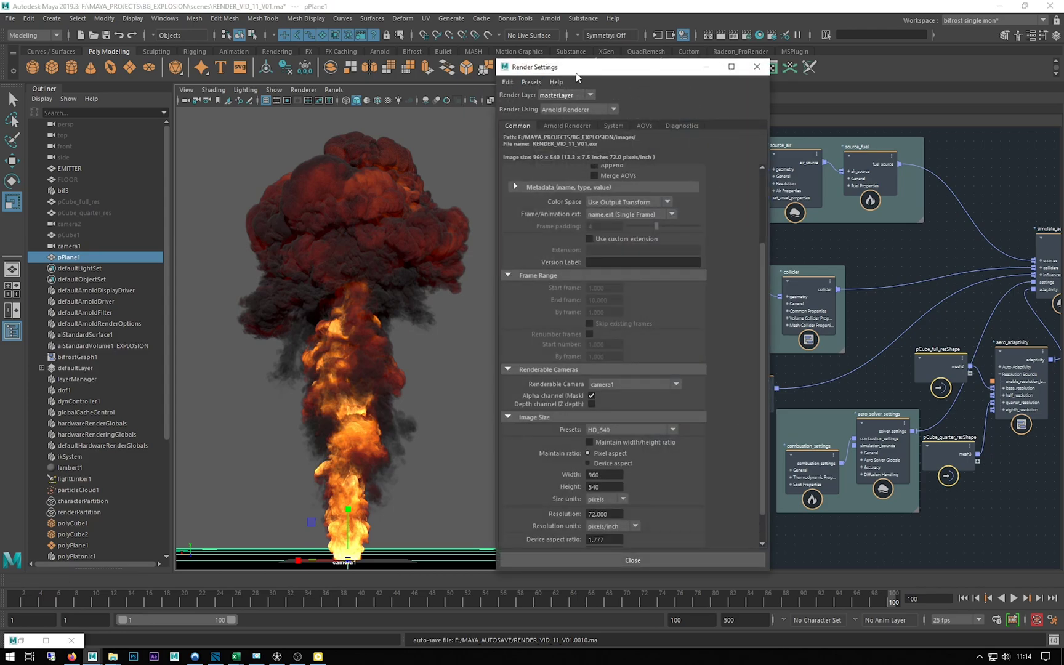
left_click_drag(577, 75, 615, 69)
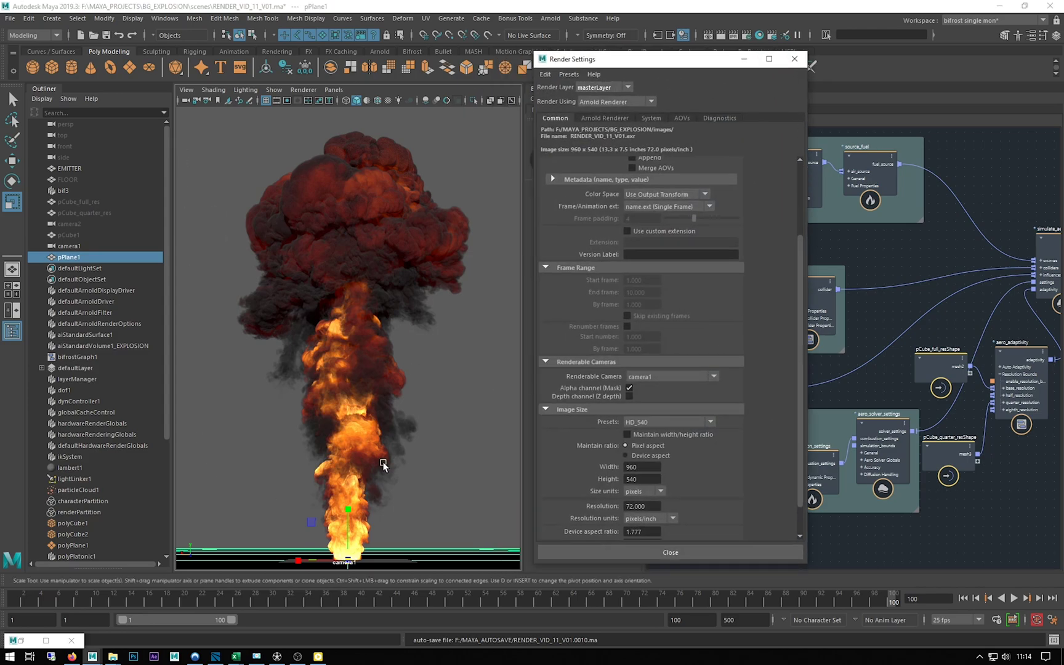
left_click_drag(611, 61, 590, 59)
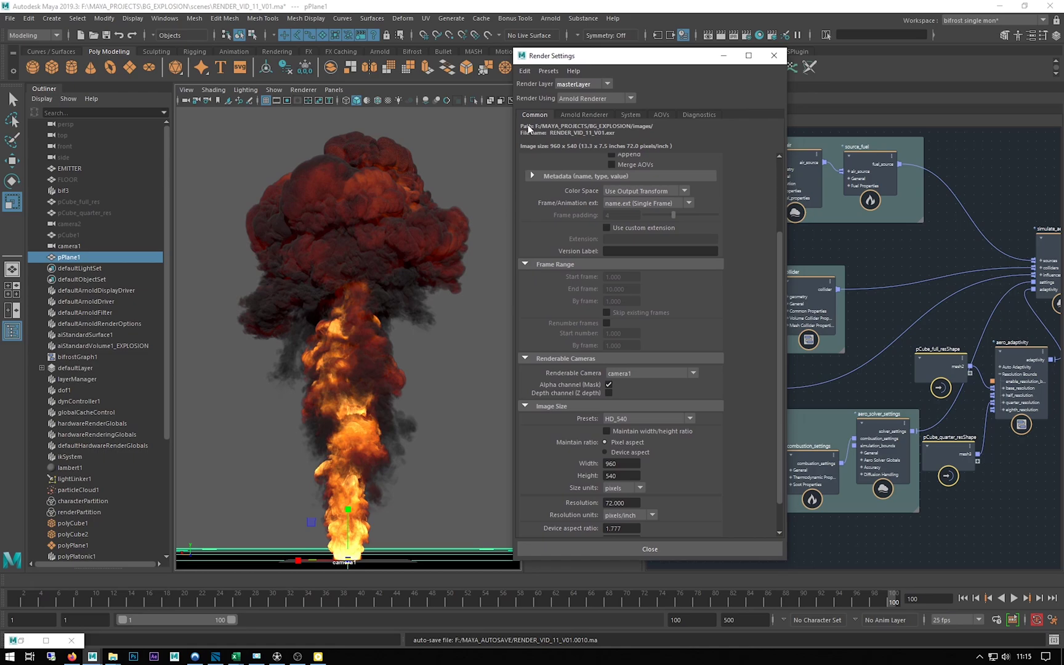
left_click(644, 420)
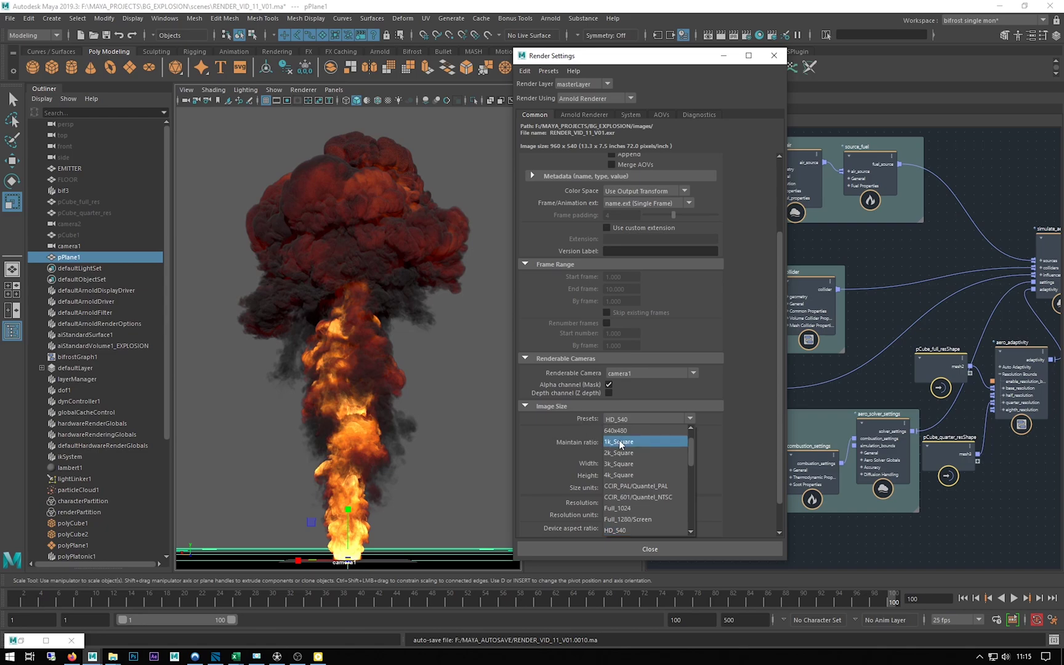
left_click(620, 442)
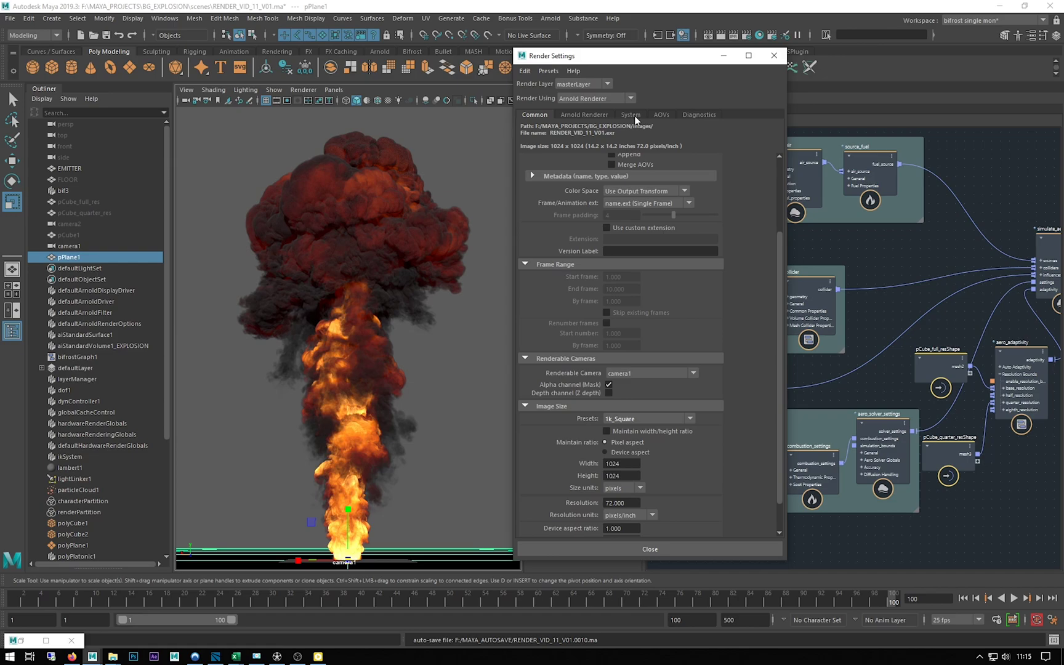
- Set Arnold Specular, Transmission and SSS samples to 0, leaving 45 samples per pixel
left_click(594, 115)
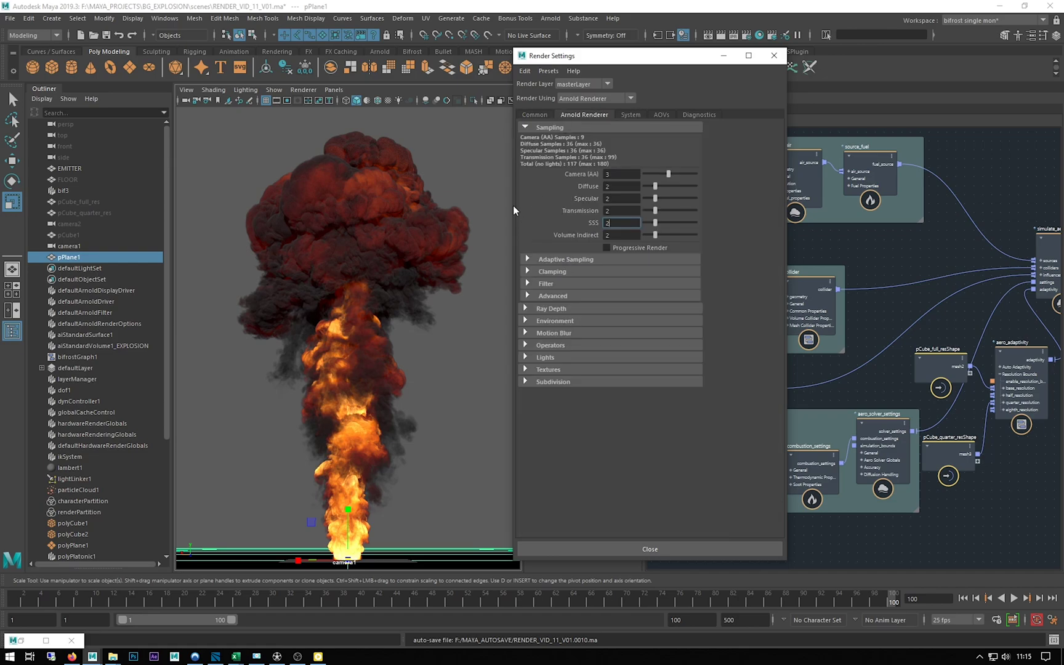
left_click(625, 185)
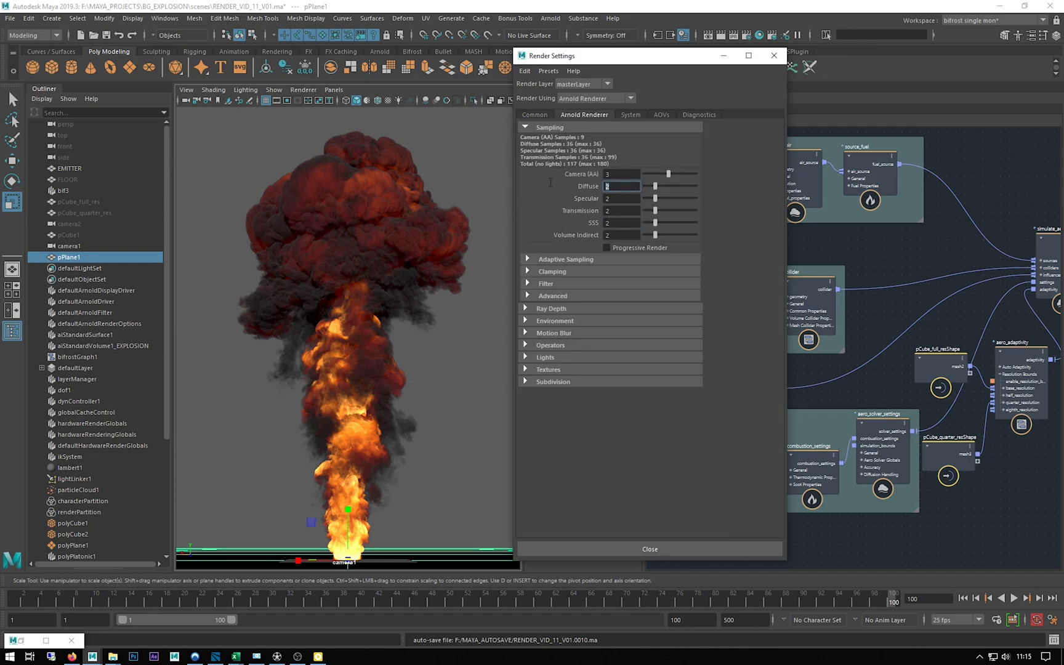
left_click(622, 199)
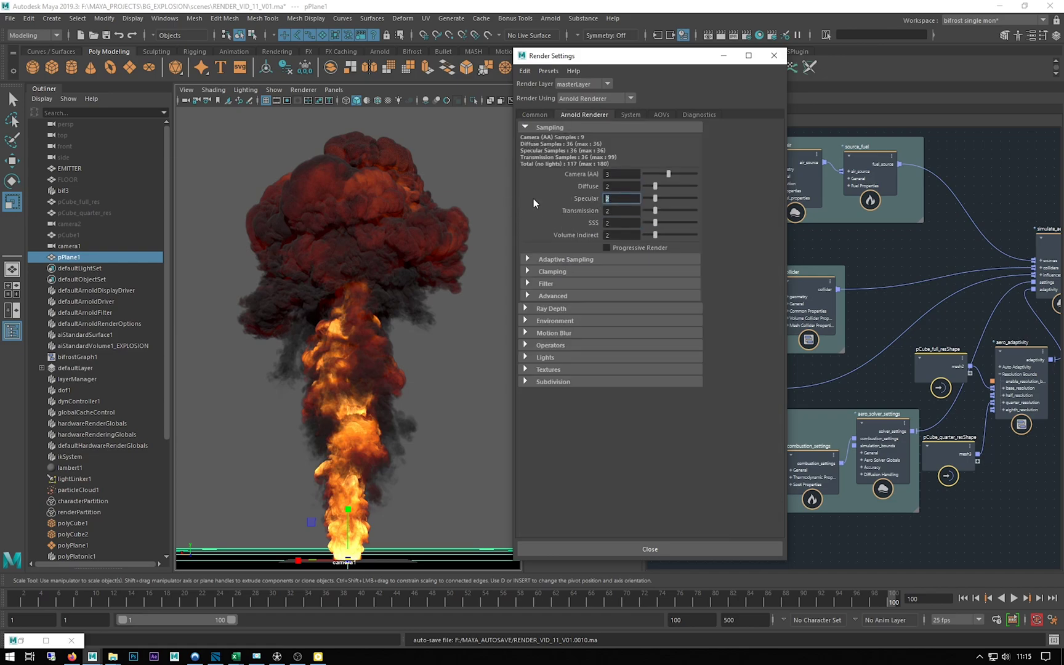
left_click(614, 211)
type("0")
left_click(617, 227)
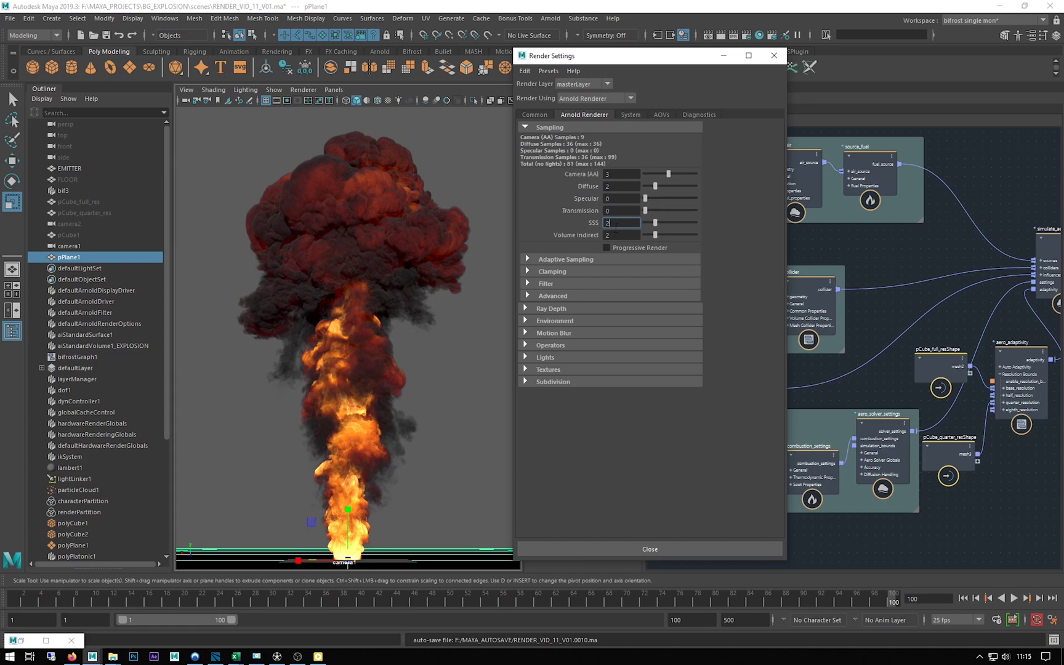
type("0")
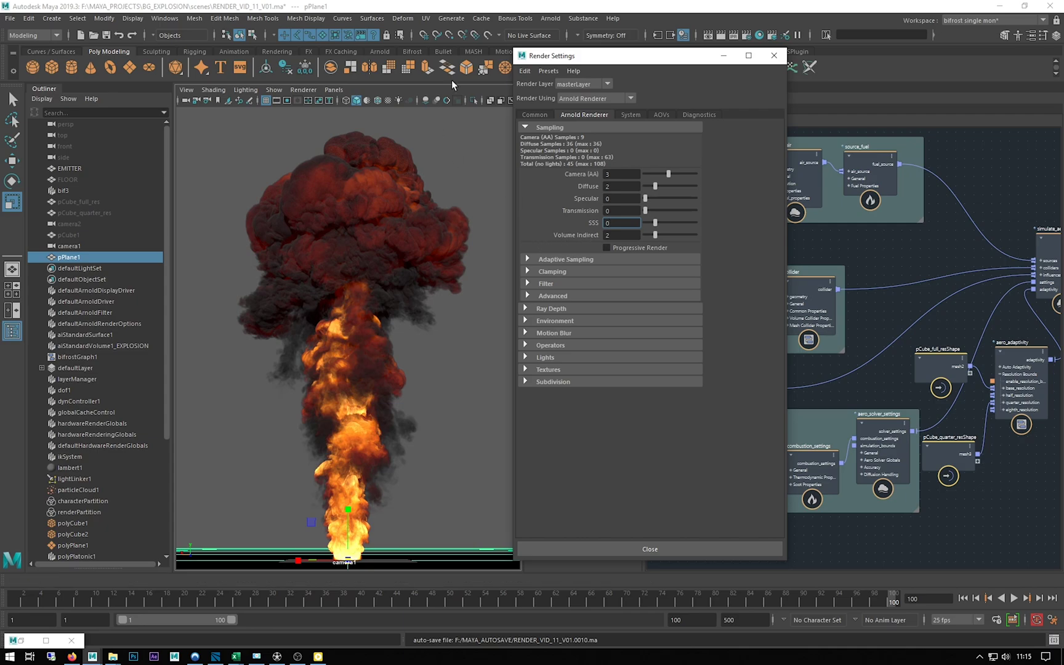
left_click_drag(593, 61, 770, 80)
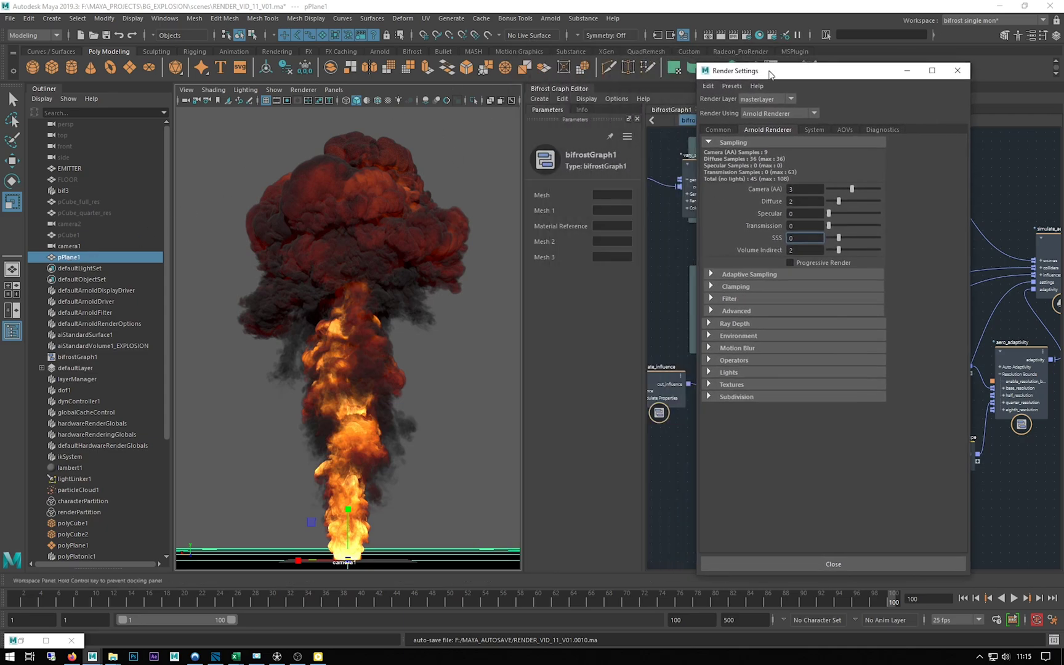
- Add an Arnold Physical Sky dome light to the scene
left_click(550, 18)
mouse_move(571, 64)
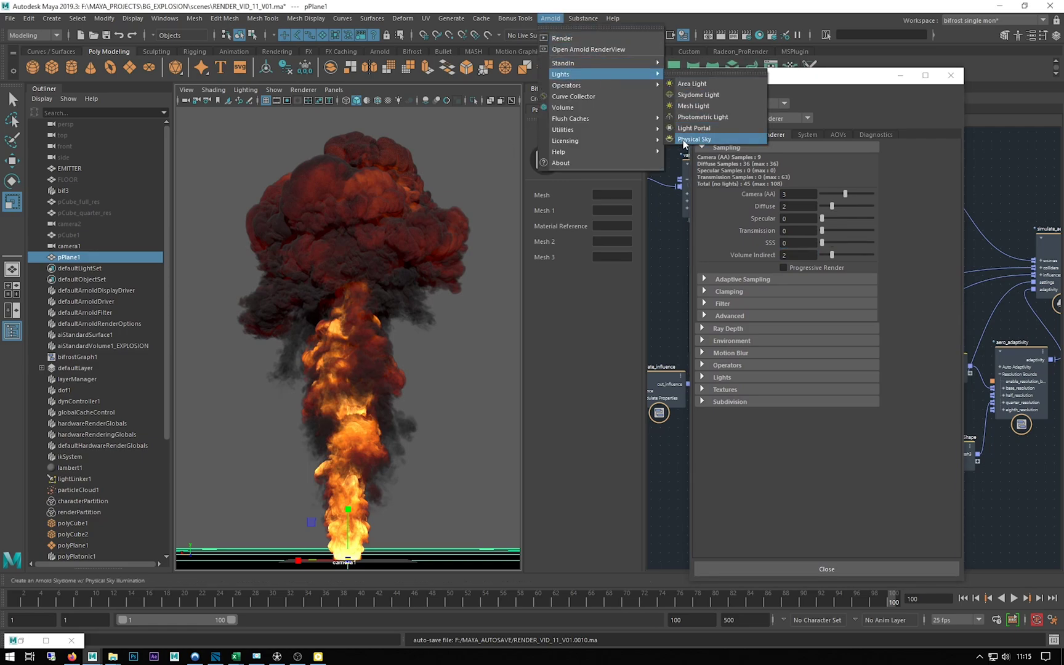
left_click(695, 141)
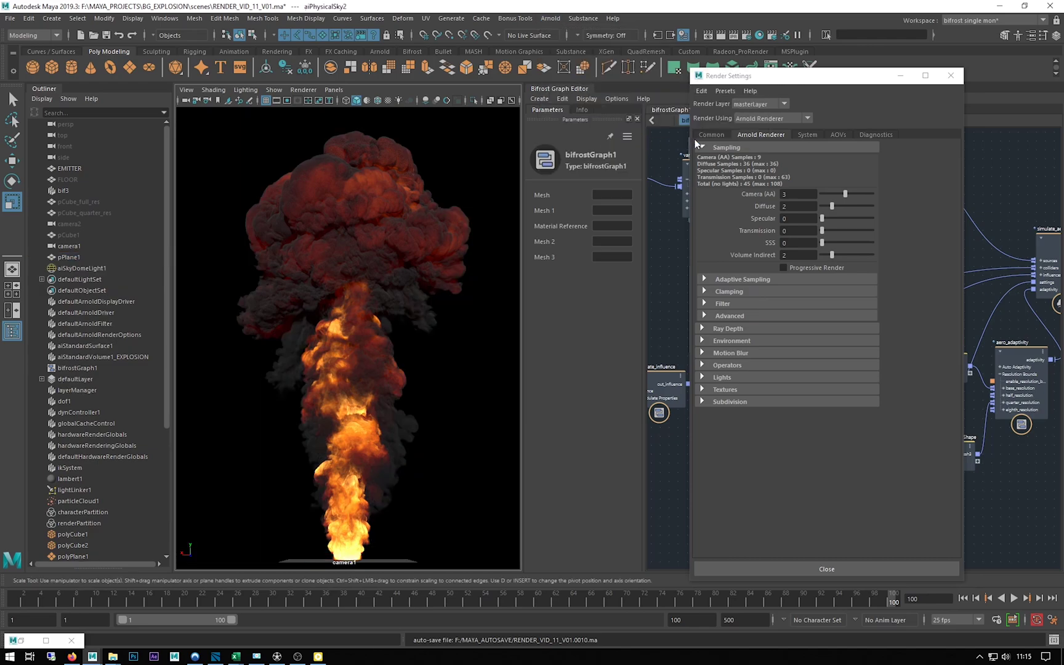
left_click_drag(738, 83, 781, 84)
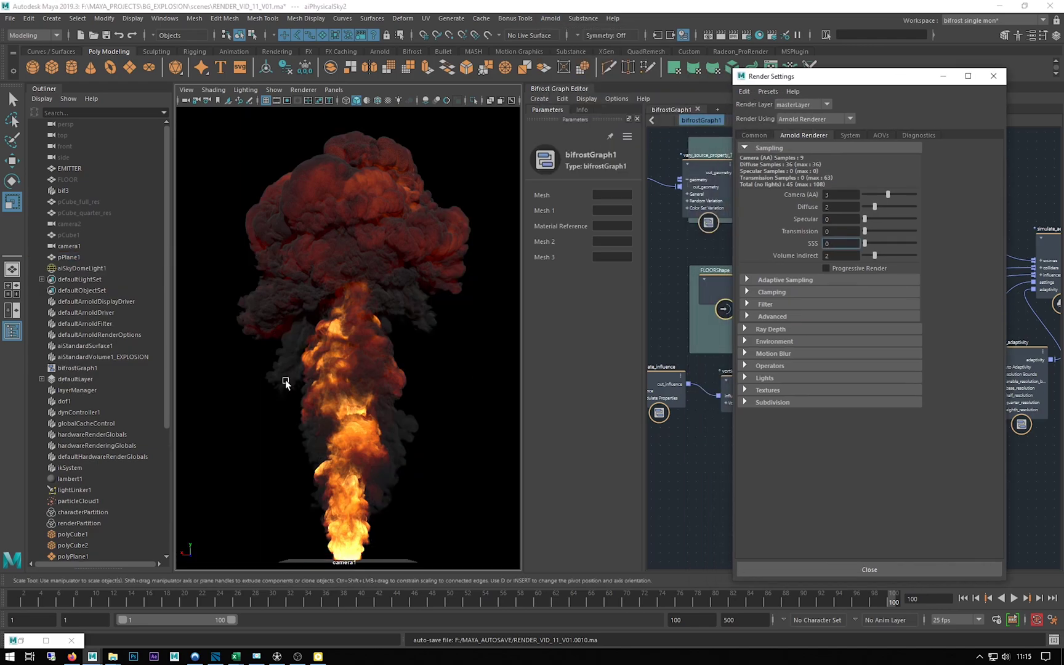
- Raise aiSkyDomeLightShape1 Samples to 2 and bring up the Arnold docs in Firefox
left_click(21, 643)
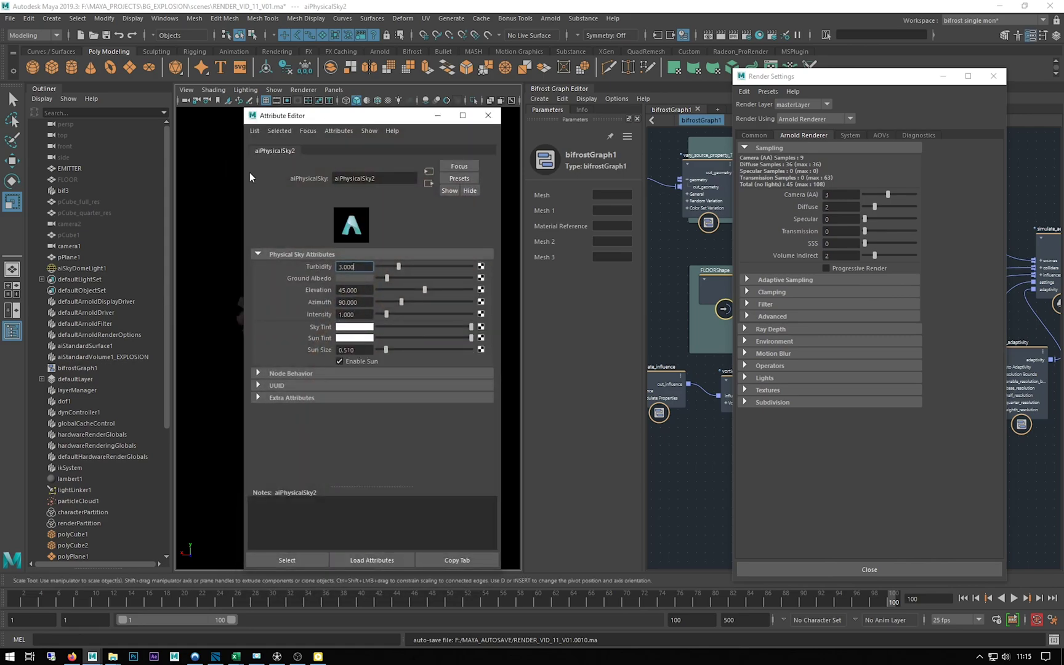
left_click_drag(297, 120, 455, 123)
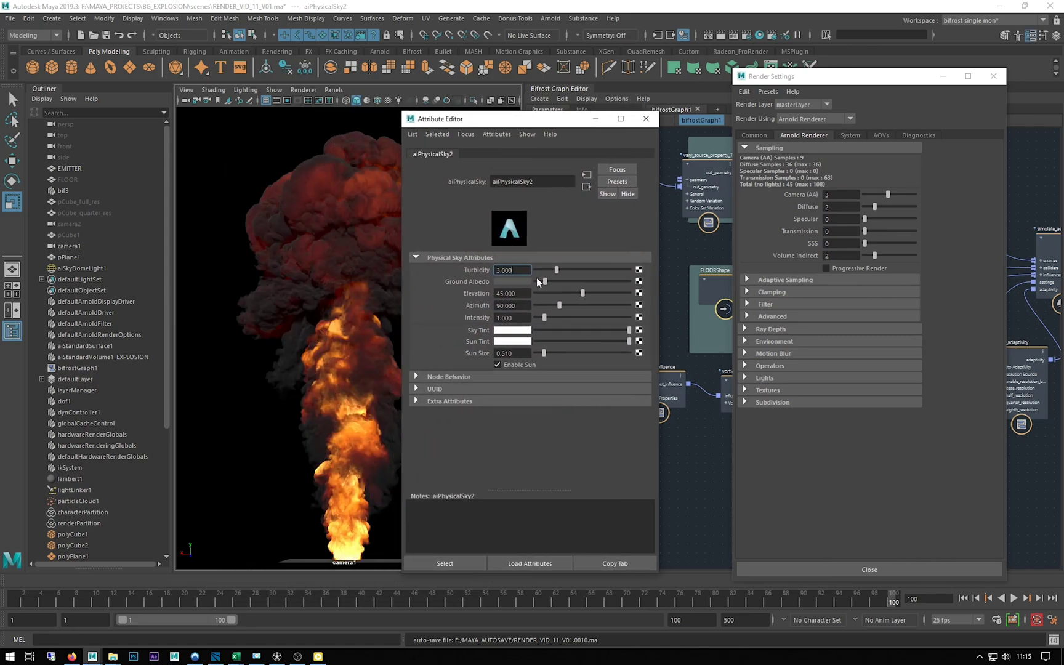
left_click(585, 188)
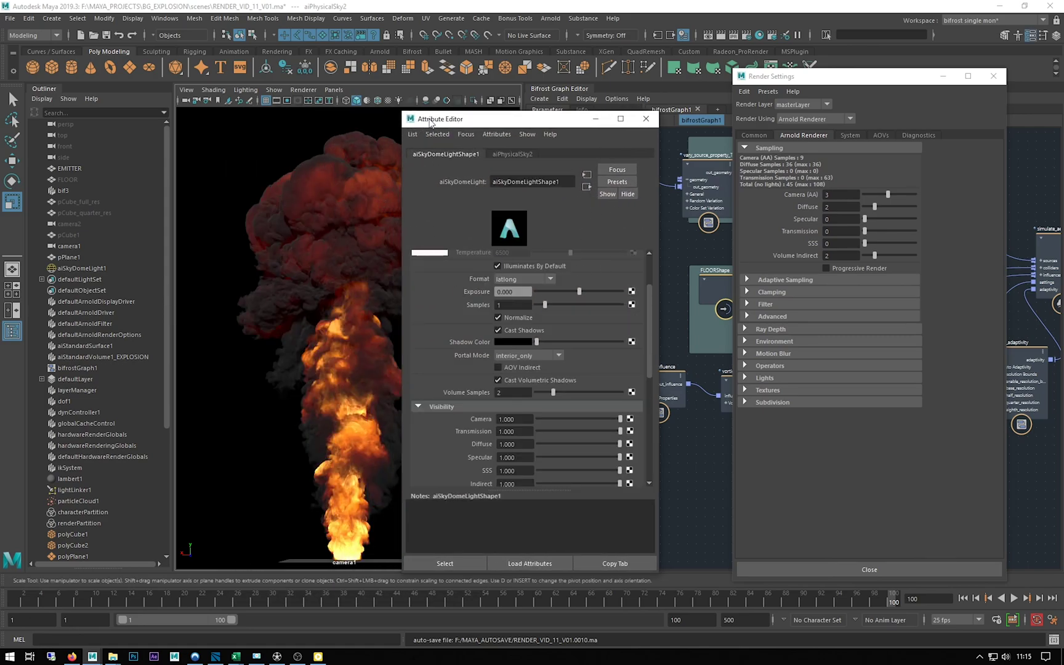
scroll(474, 306, "up", 3)
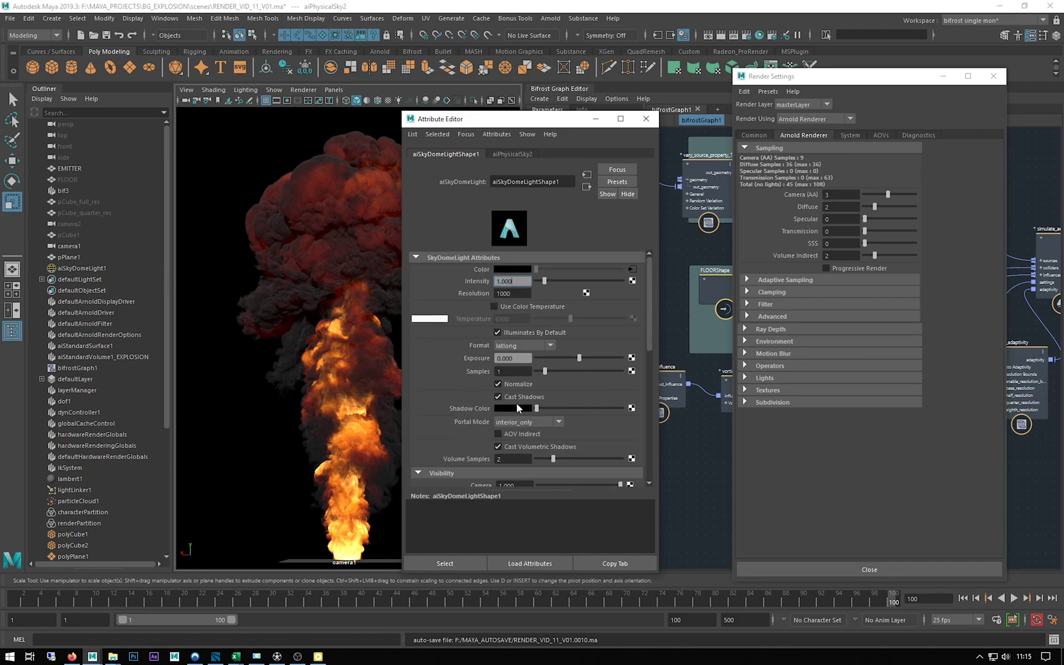
left_click(509, 370)
scroll(431, 378, "down", 2)
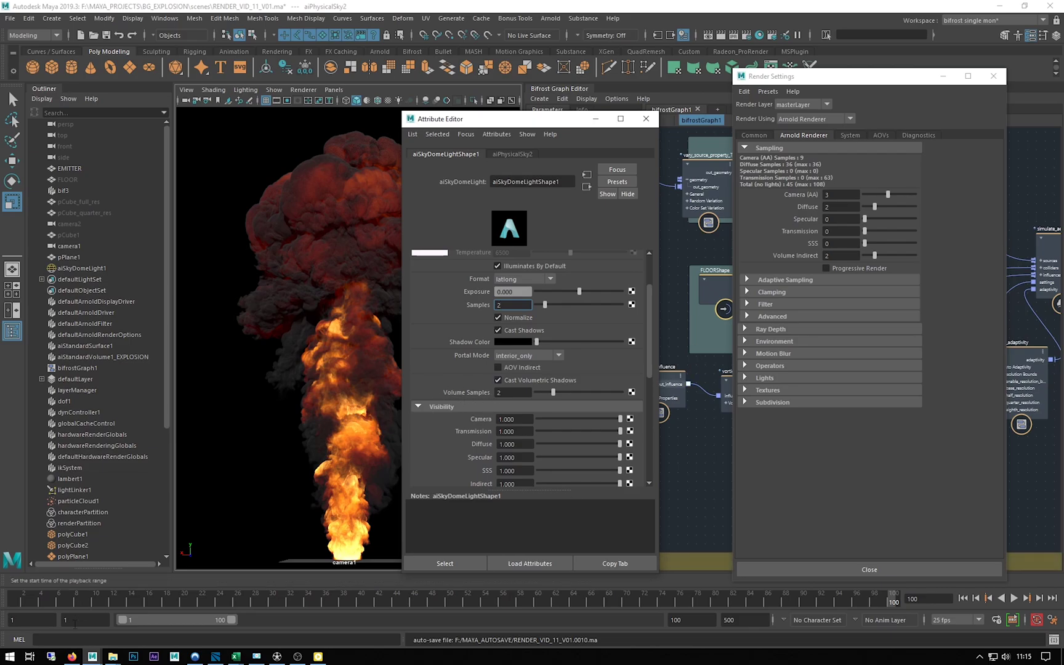
left_click(72, 656)
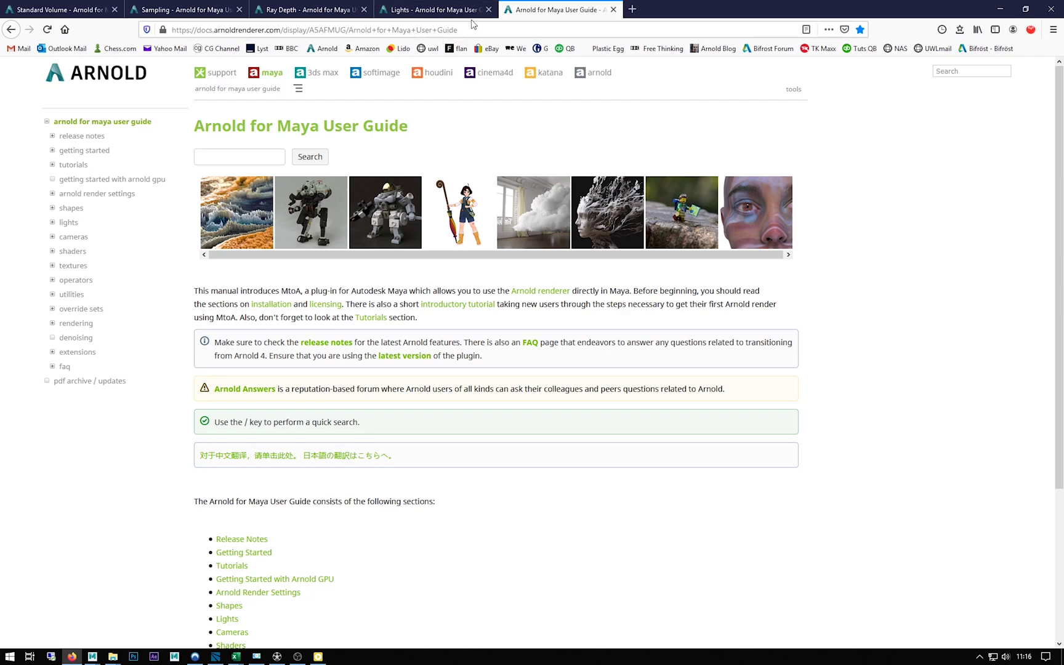
- Show the Arnold Lights documentation page at its Volume Samples section
left_click(333, 29)
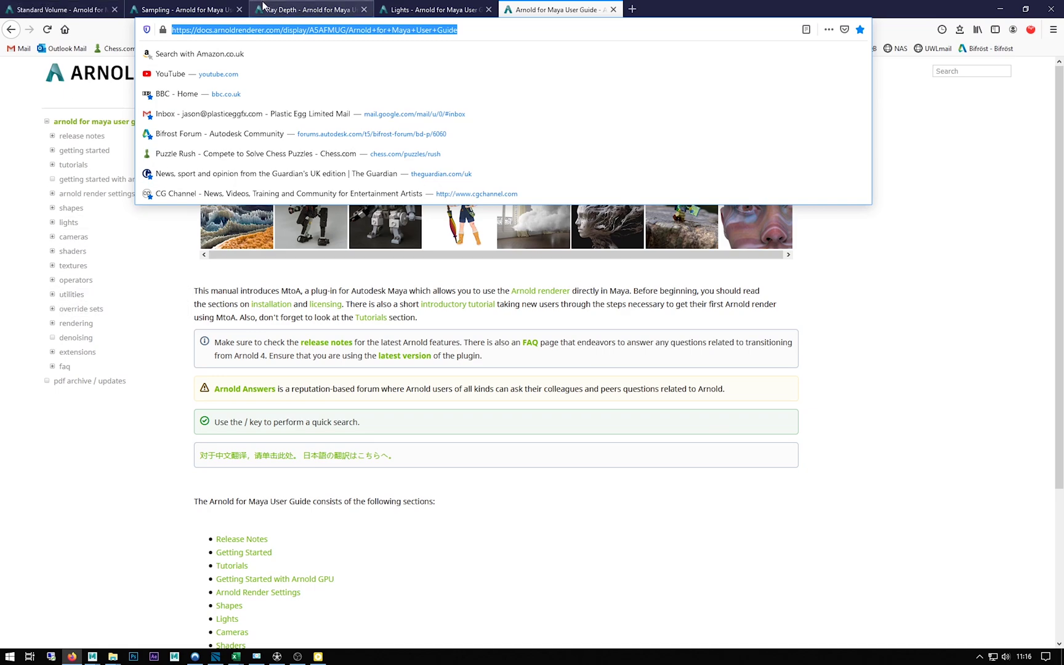
left_click(425, 10)
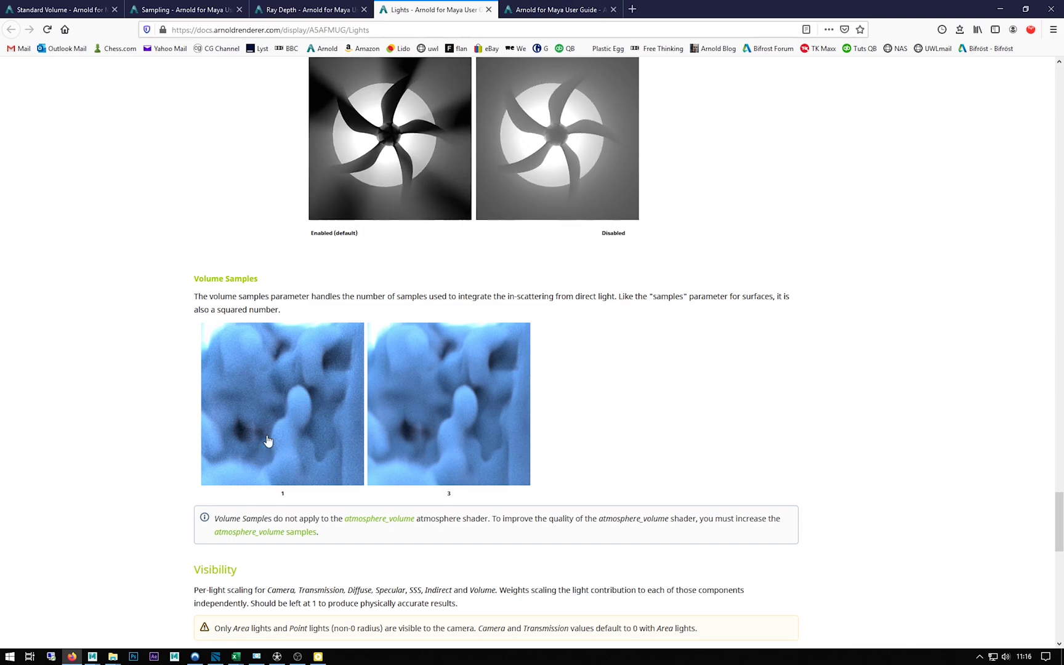
- In Maya, keep the sky dome light's Samples and Volume Samples at 2 and view Common render settings
left_click(997, 10)
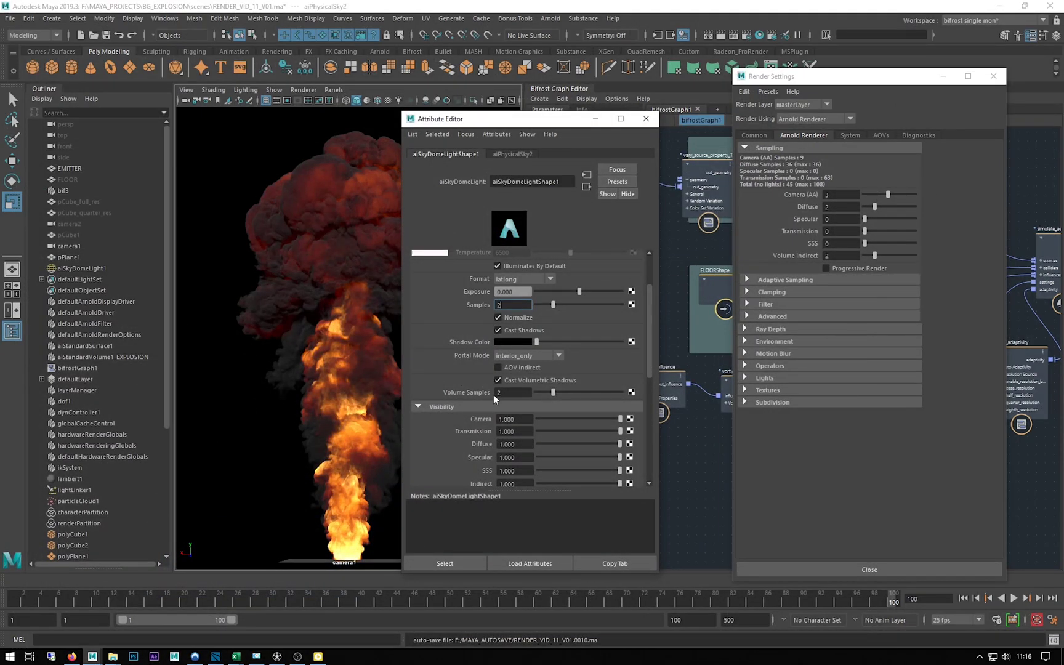
left_click(515, 393)
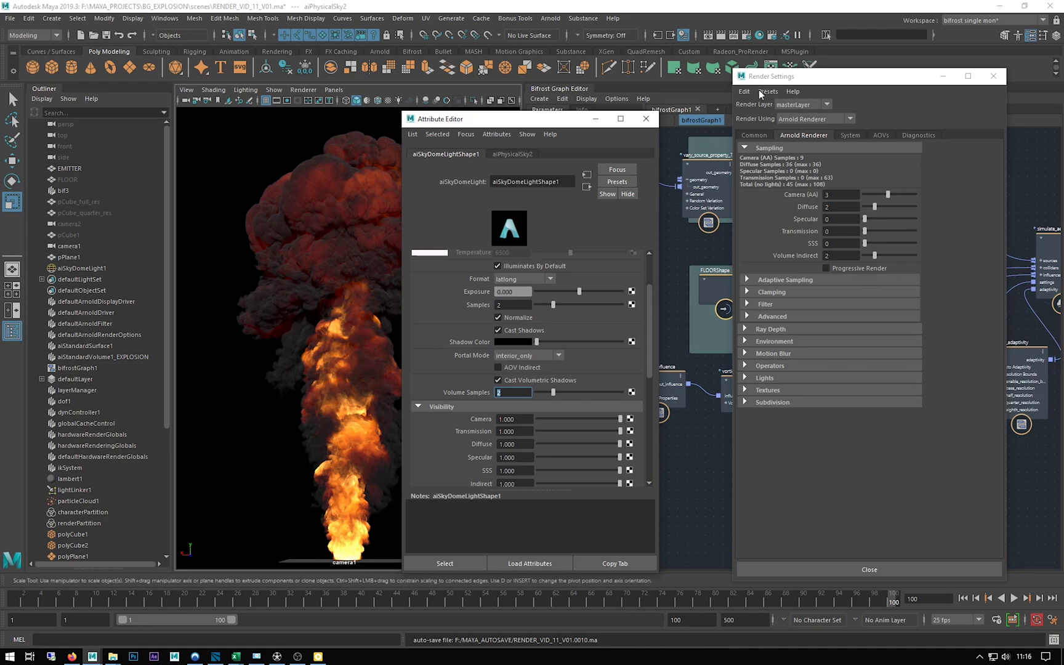
left_click(751, 135)
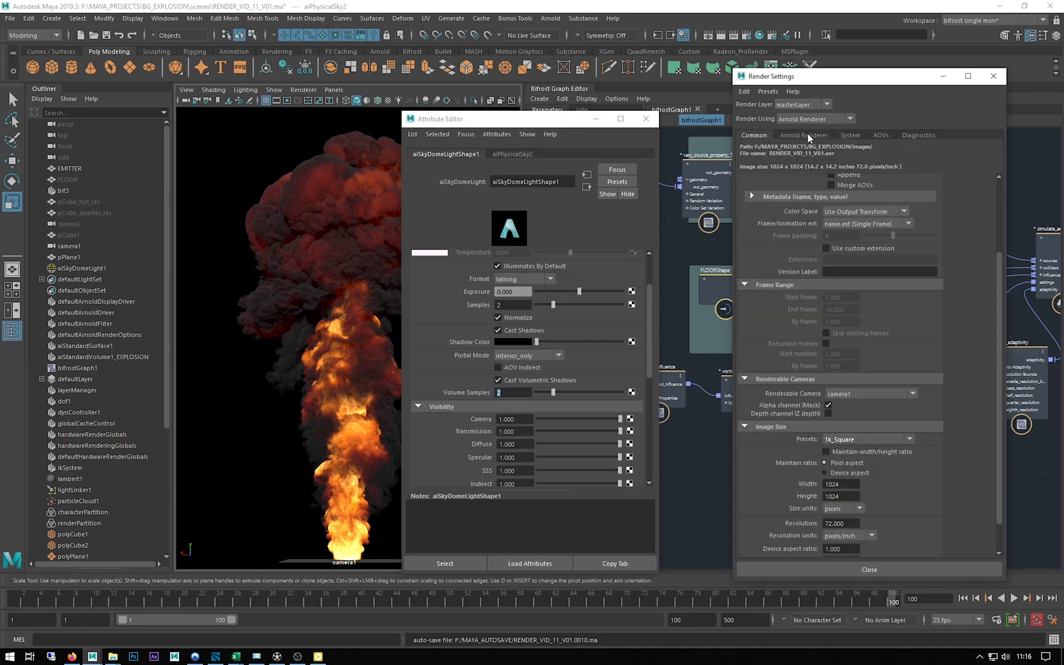
left_click(504, 305)
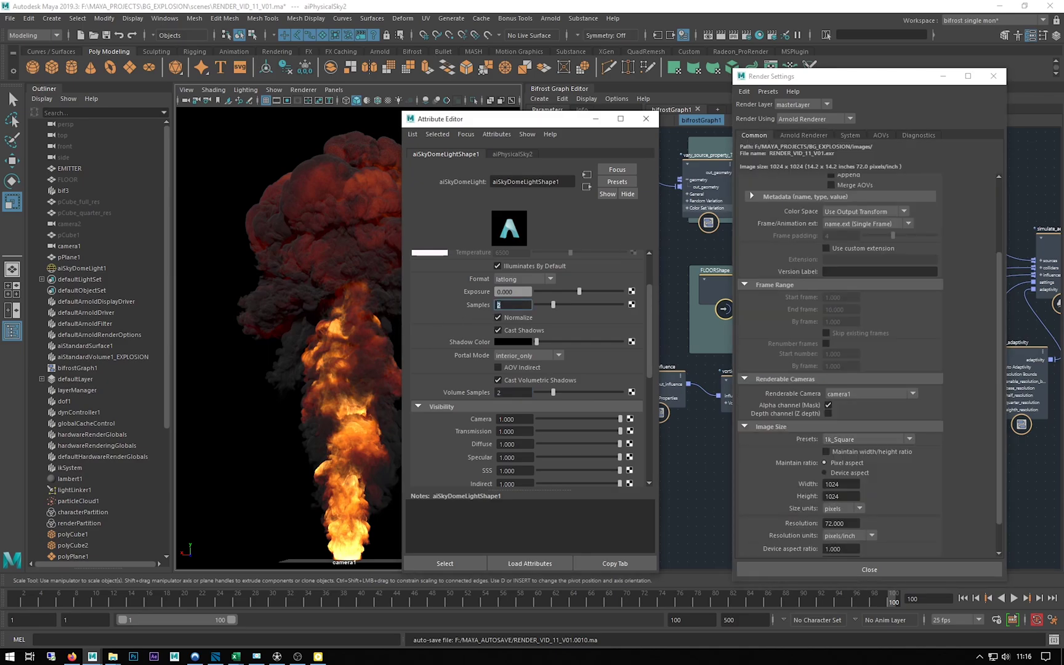
- Read the Samples and Exposure sections of the Arnold Lights page, then return to Maya
left_click(72, 656)
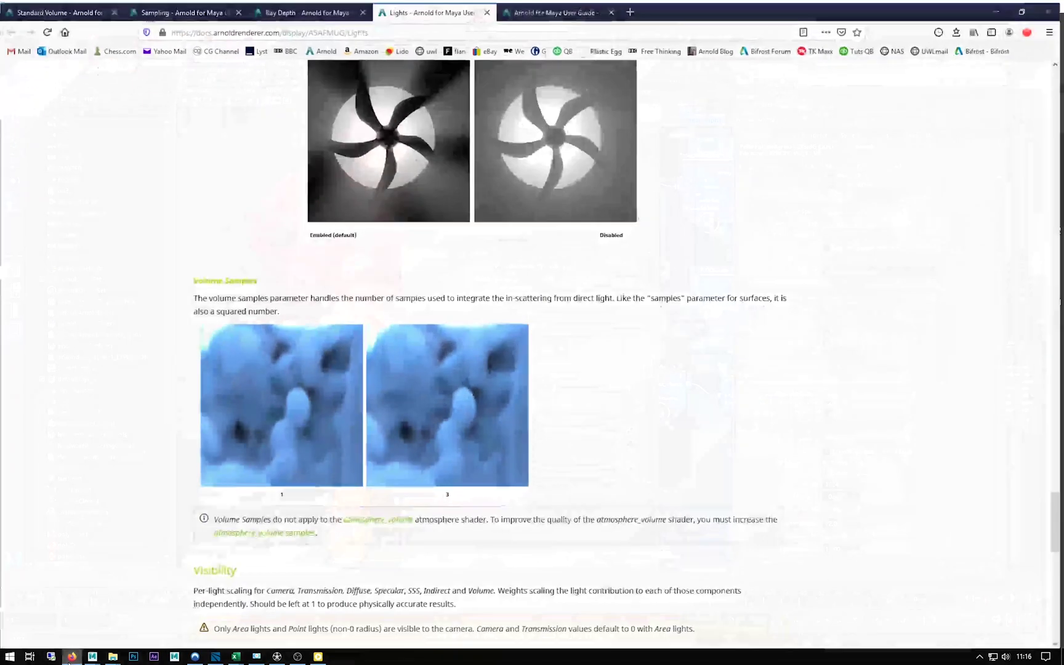
scroll(280, 361, "up", 10)
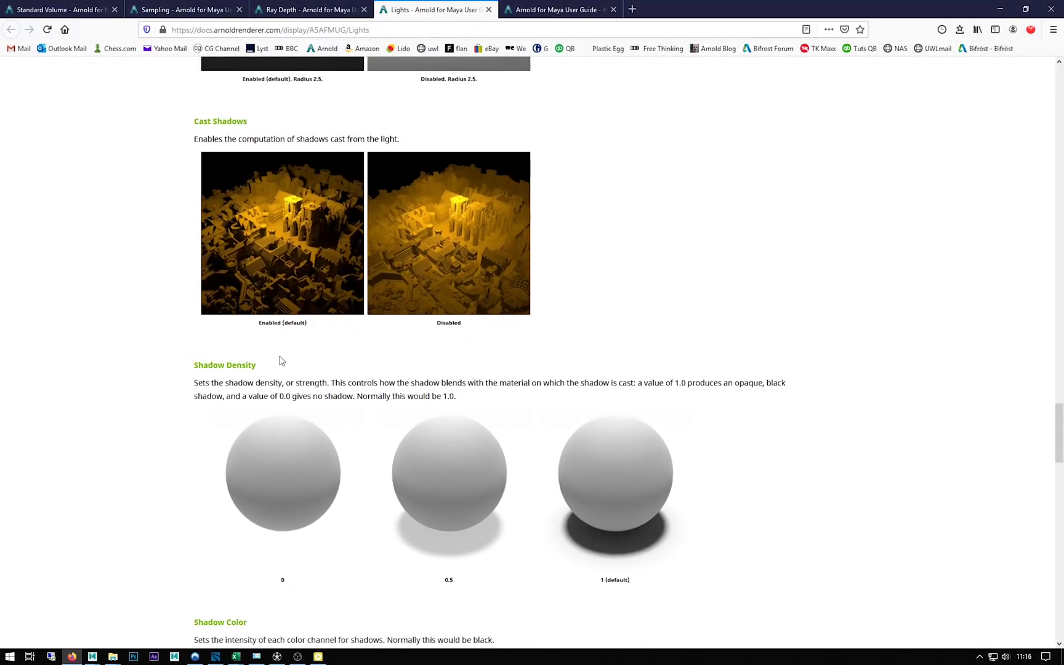
scroll(280, 361, "up", 15)
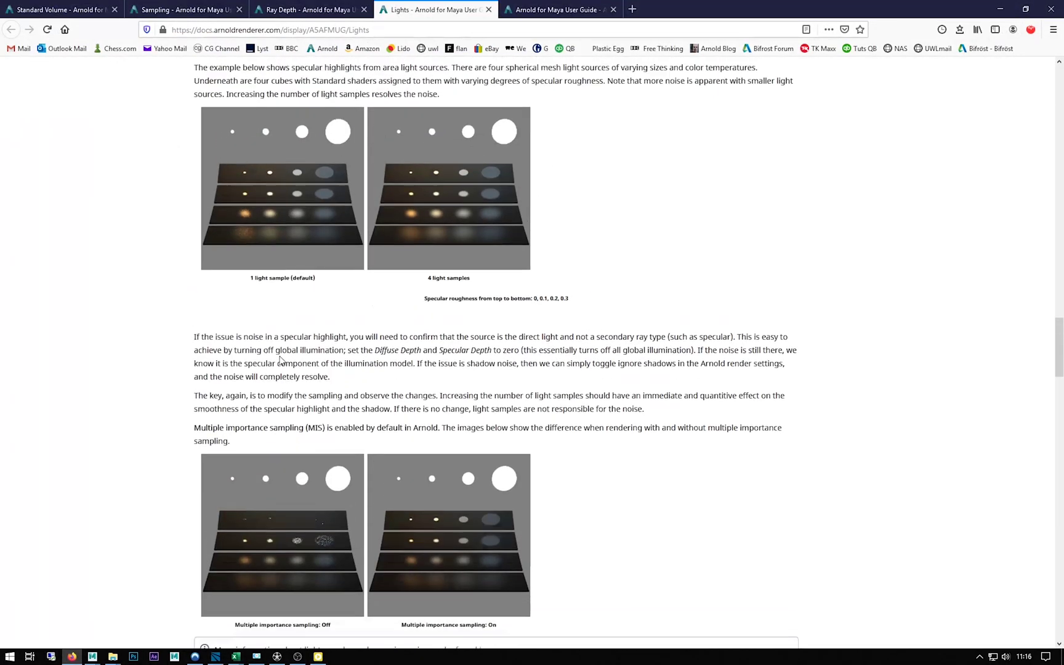
scroll(280, 360, "up", 12)
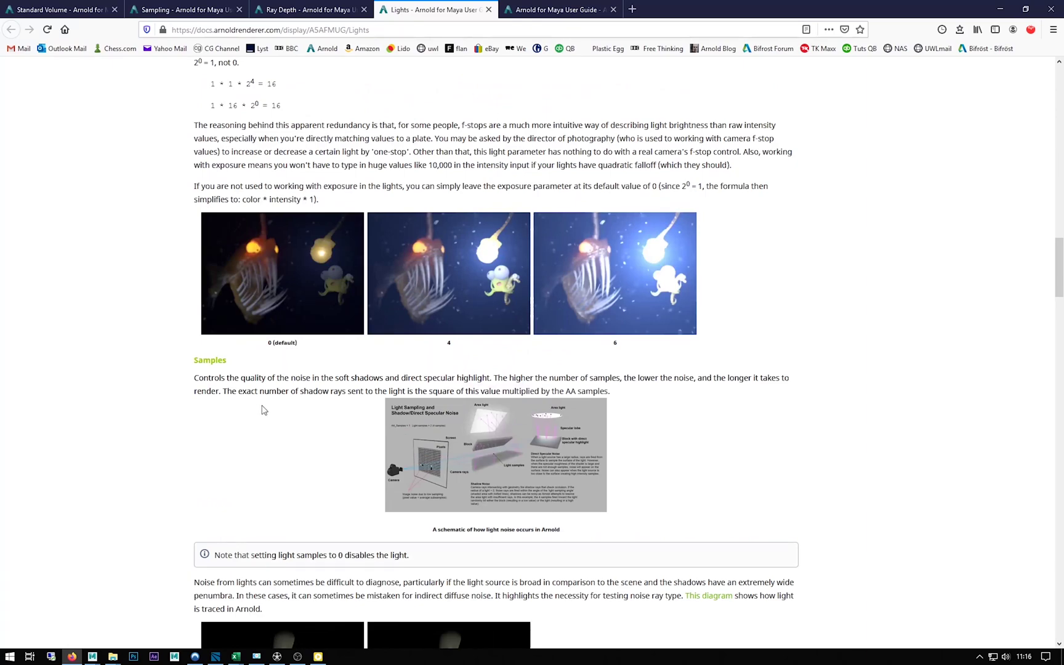
scroll(261, 408, "down", 4)
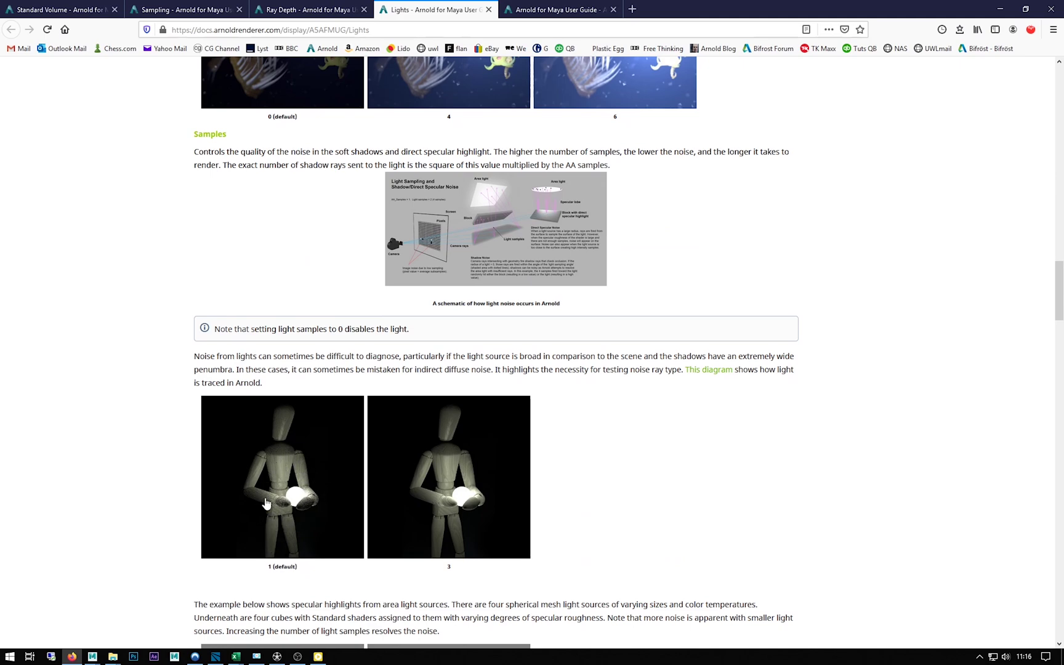
scroll(667, 279, "up", 1)
scroll(667, 280, "up", 4)
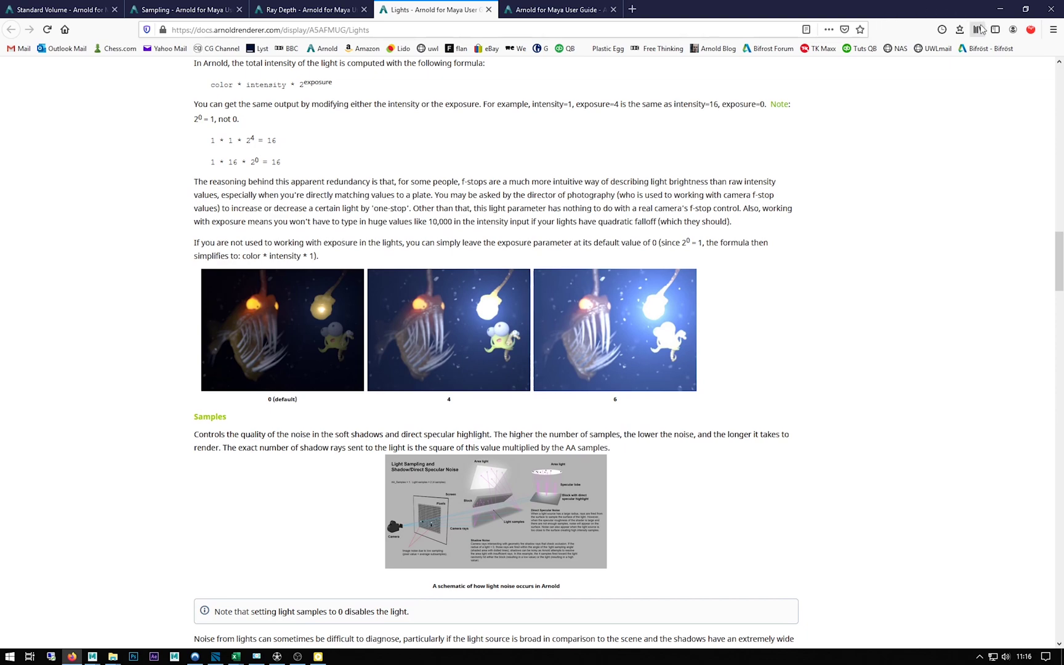
left_click(1002, 10)
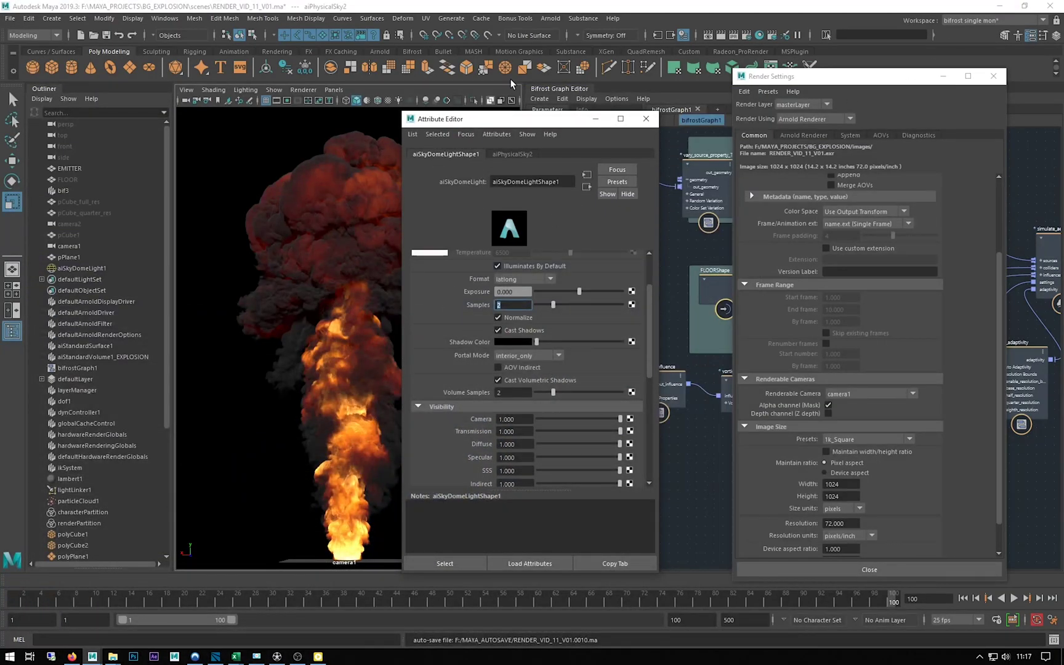
- Open an enlarged Arnold RenderView over the viewport and start an IPR render
left_click(548, 18)
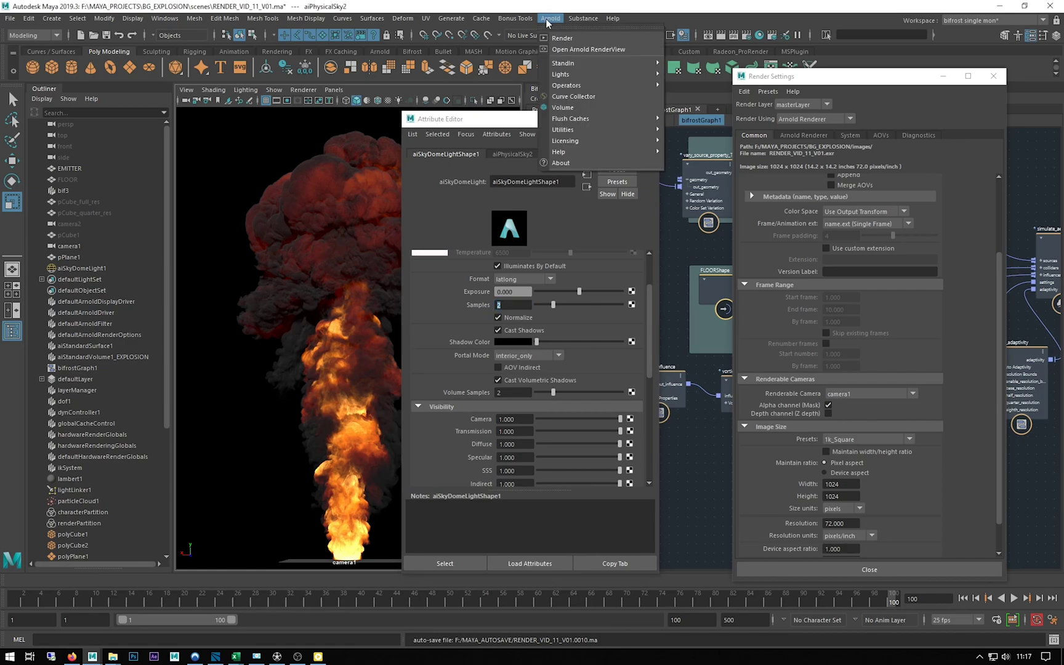
left_click(587, 51)
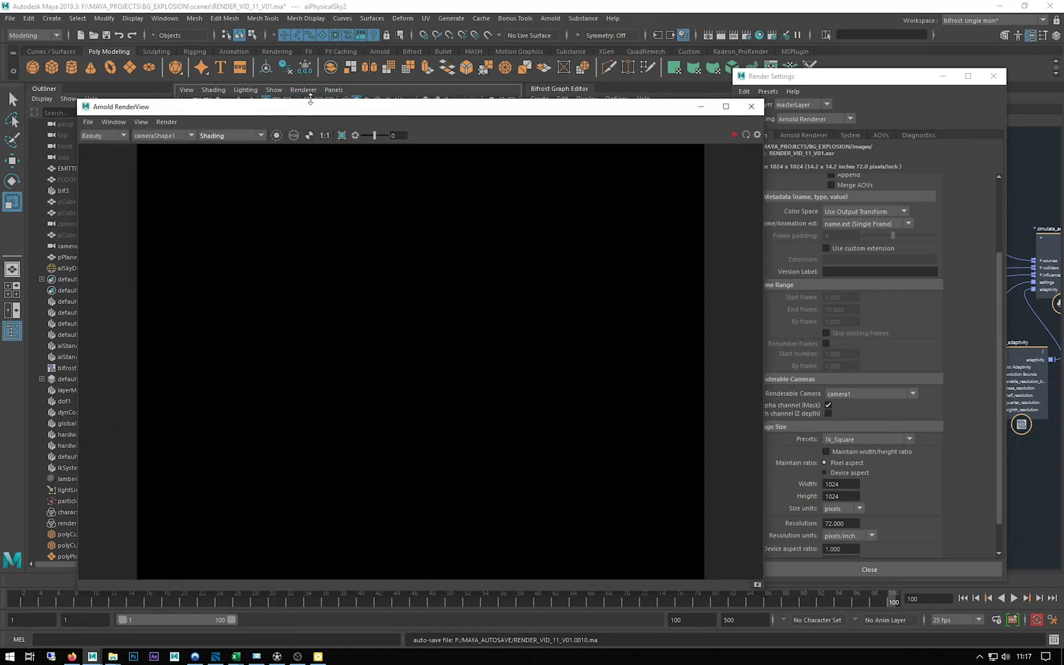
left_click_drag(318, 102, 318, 28)
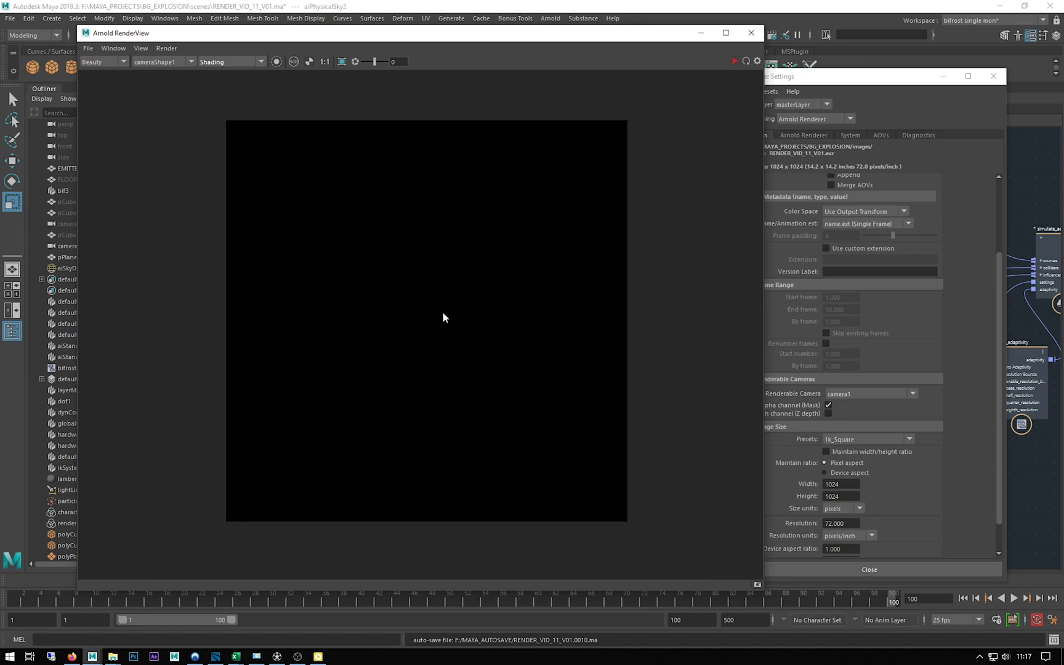
left_click_drag(549, 592, 541, 651)
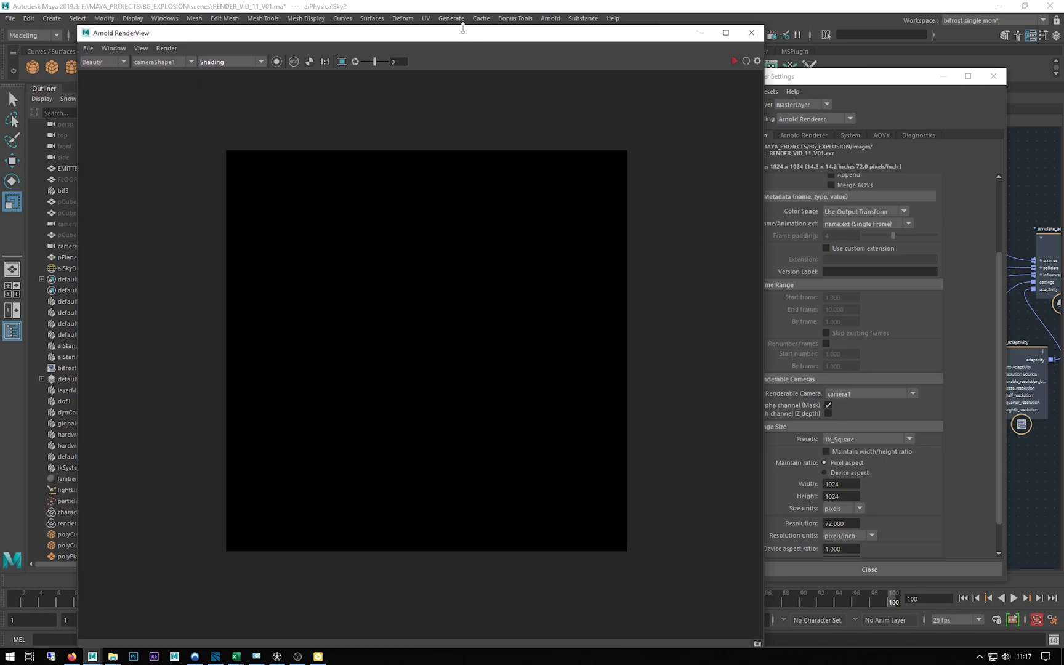
left_click_drag(463, 29, 459, 14)
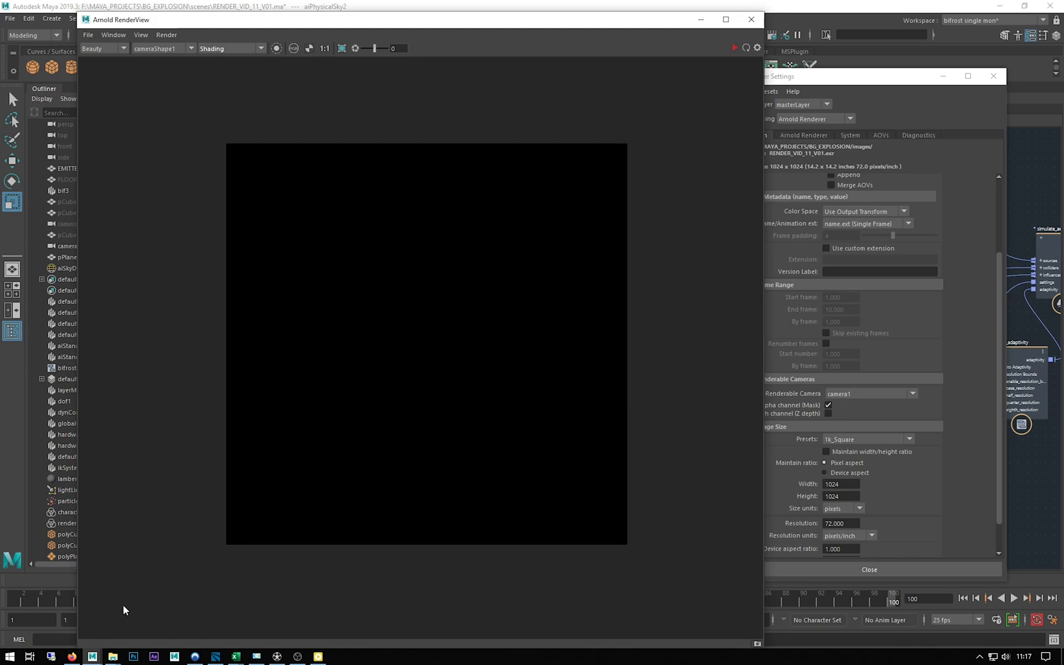
left_click(734, 48)
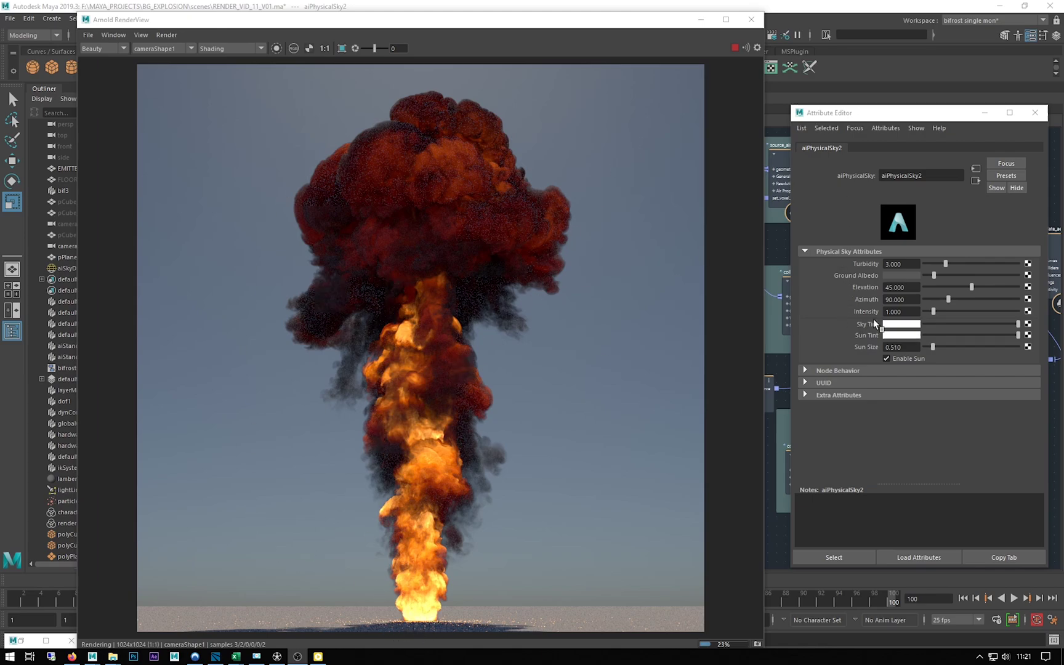
- Try physical sky Azimuth values 140, 170, 45, 120 and 0 in the live render
left_click_drag(915, 297, 860, 299)
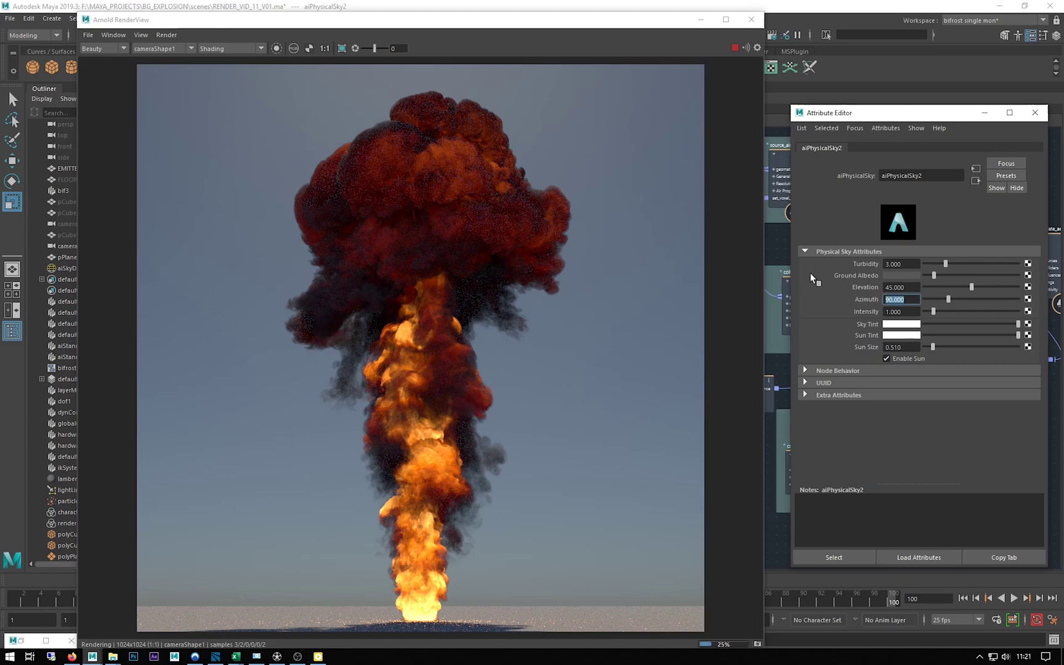
type("140")
key("Return")
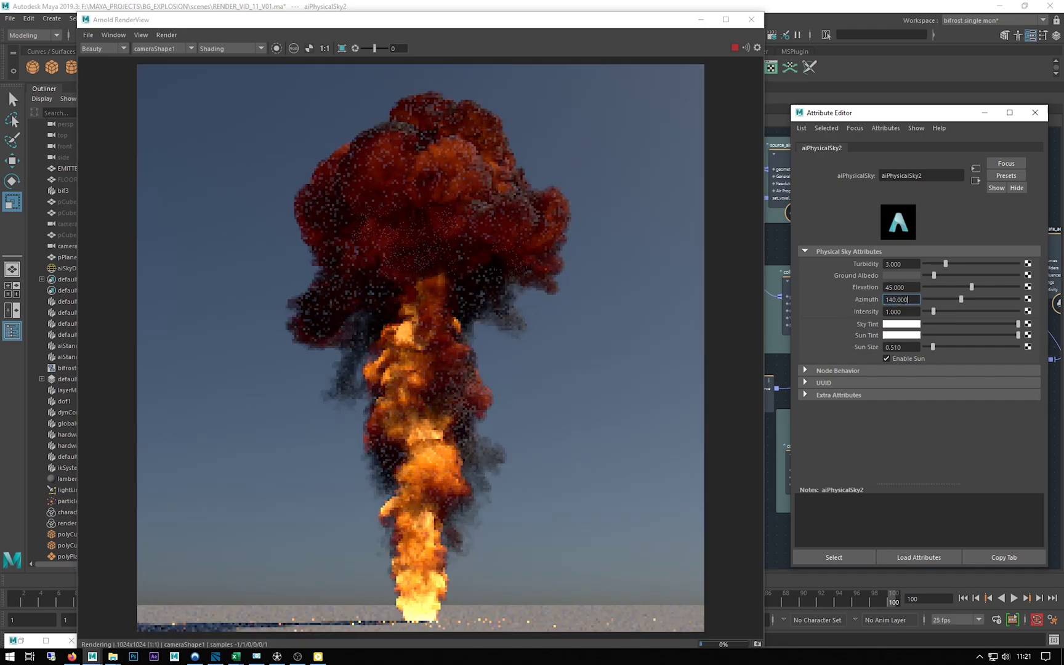
type("170")
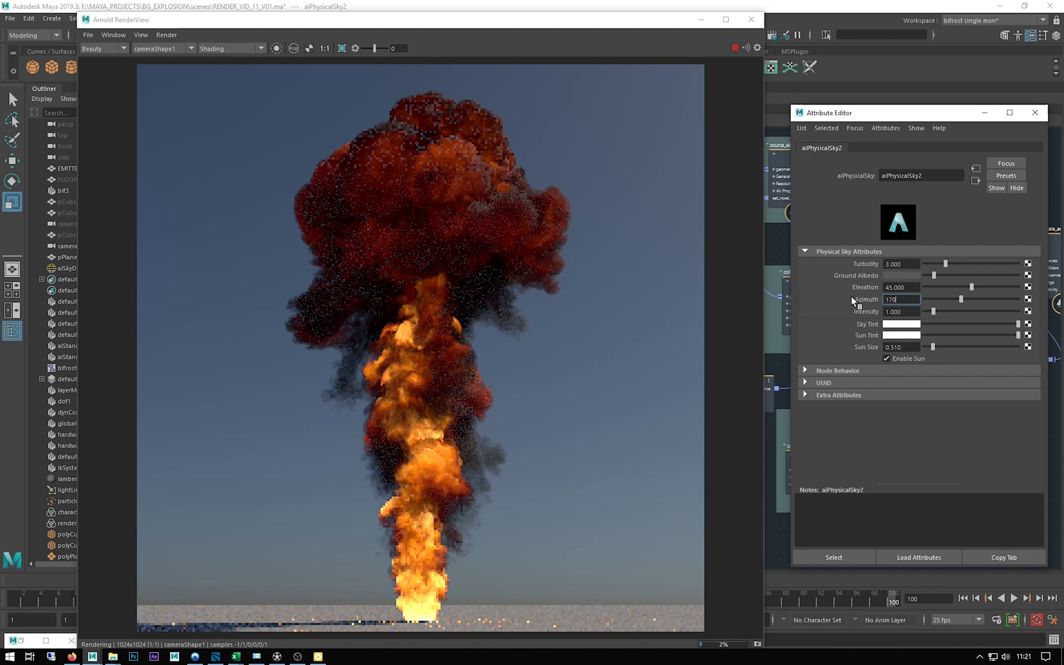
key("Return")
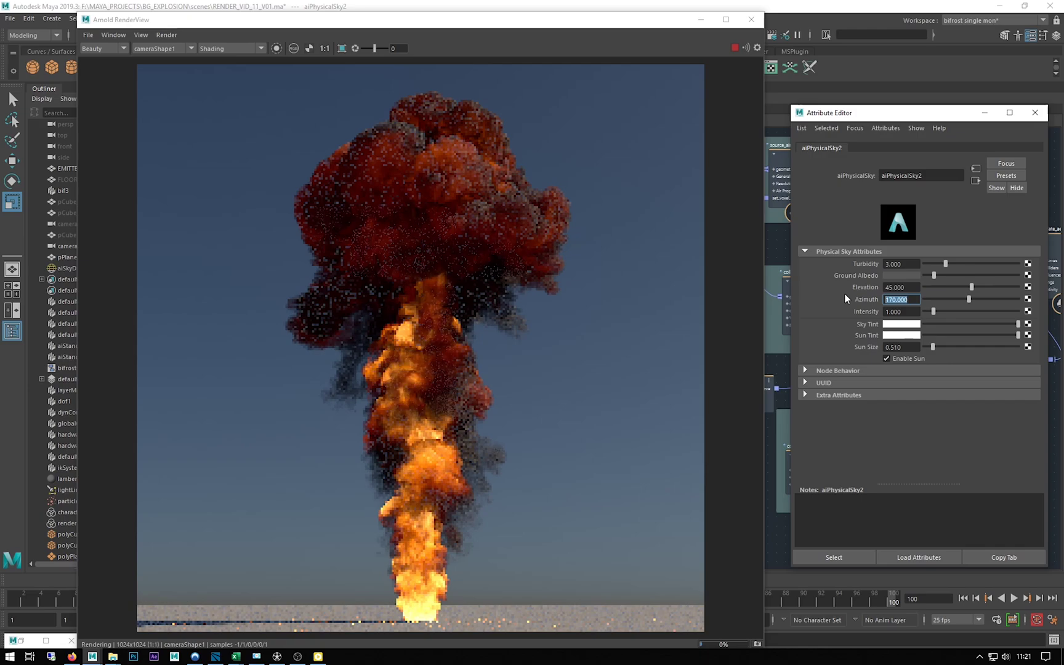
type("45")
key("Return")
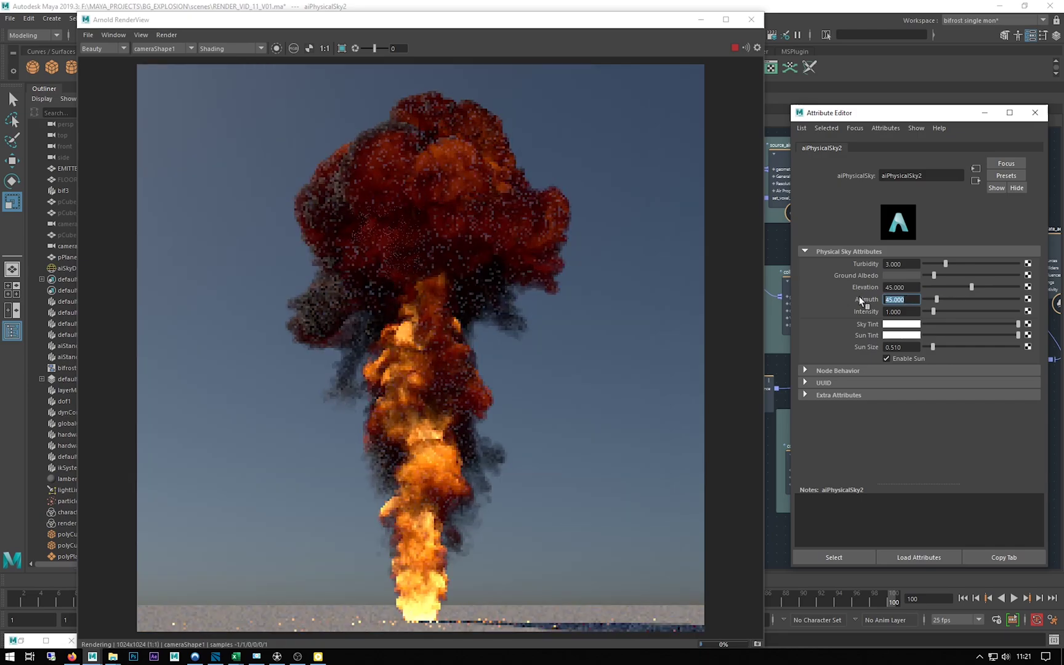
type("120")
key("Return")
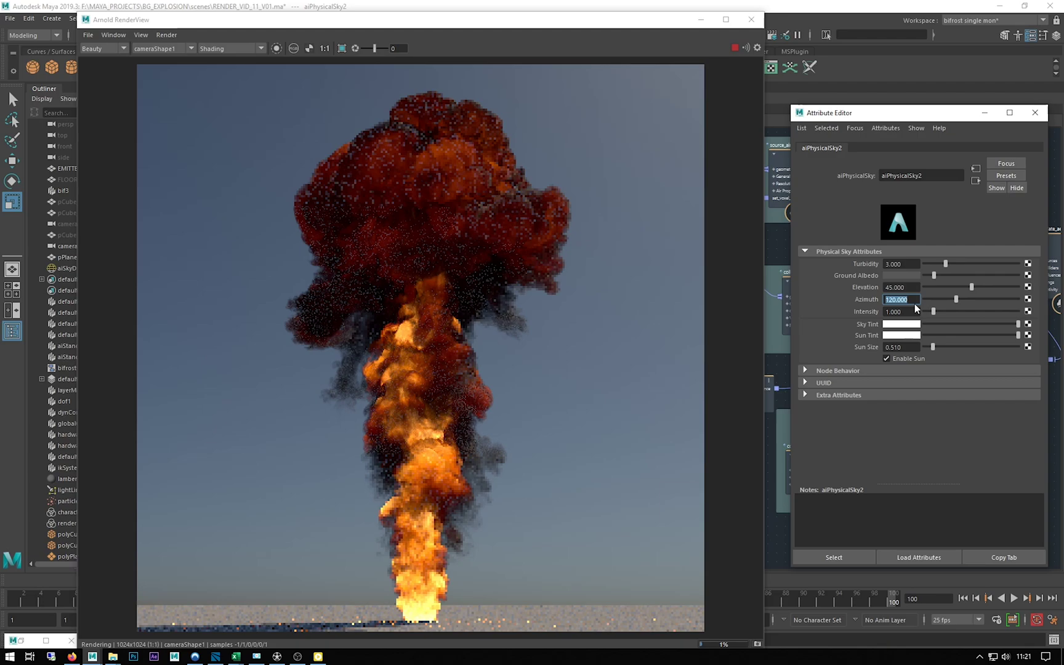
type("0")
key("Return")
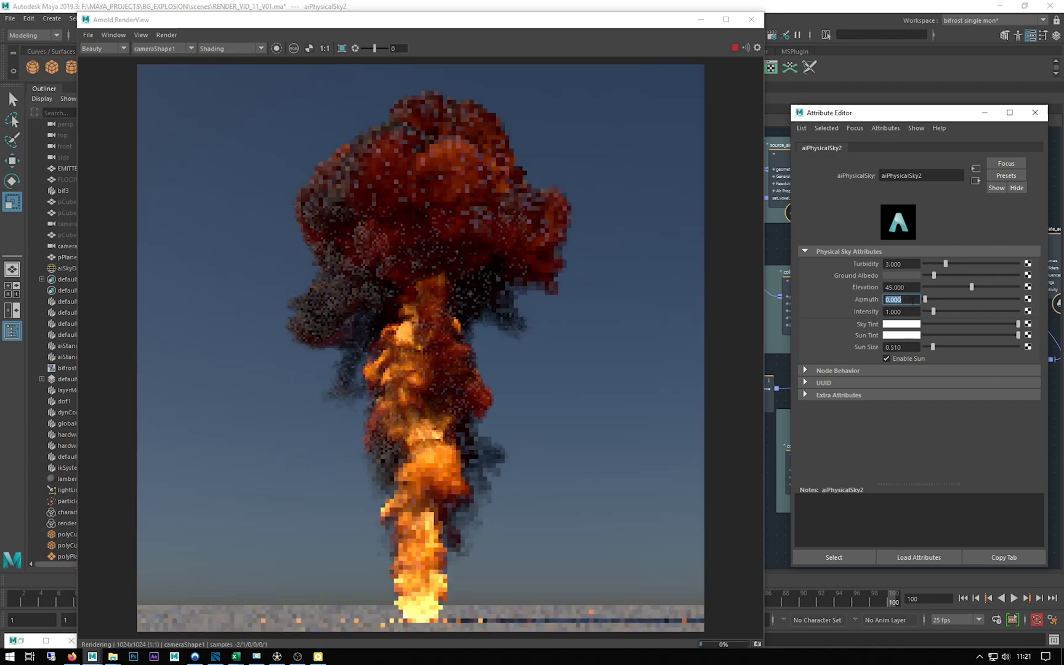
- Test Azimuth around 60 and -90, then settle on -75
left_click_drag(931, 299, 854, 299)
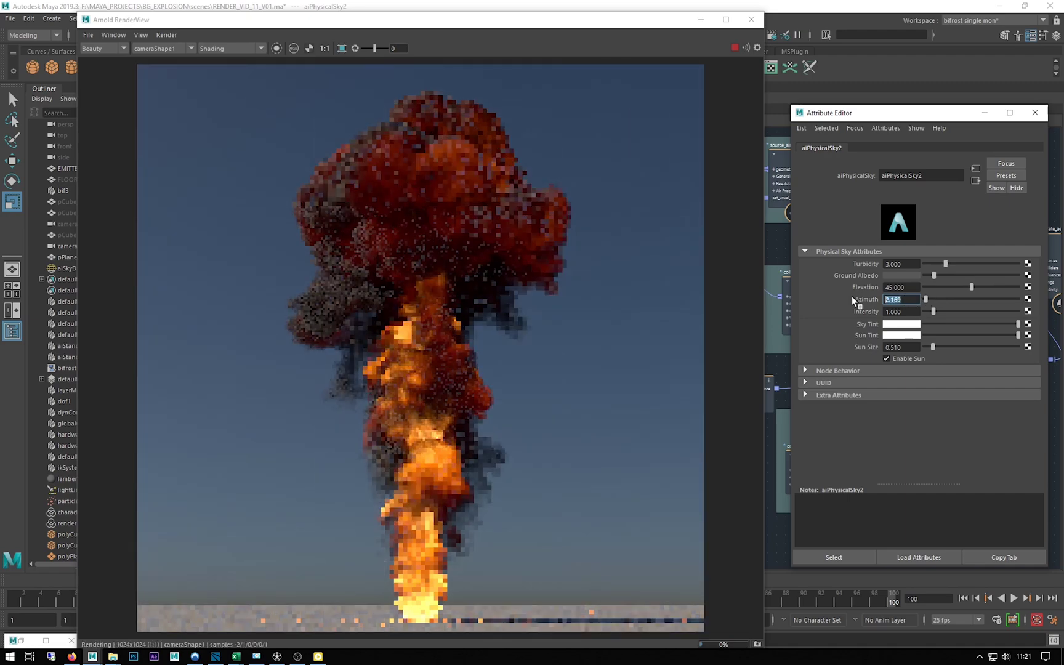
type("-90")
key("Return")
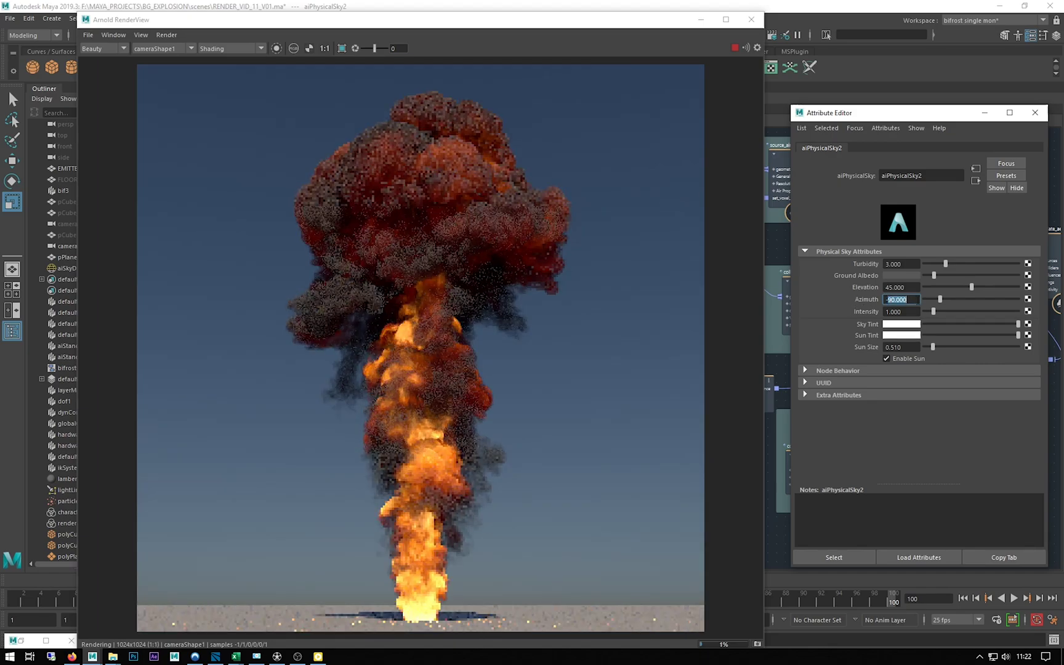
type("-75")
key("Return")
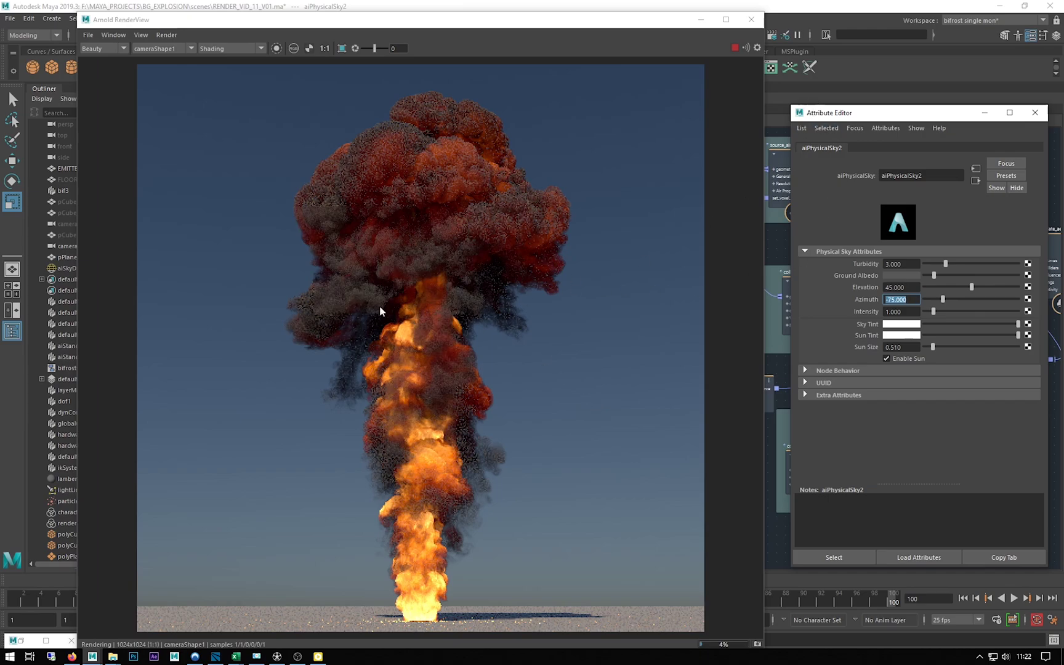
- Bring the Render Settings window back and show the Arnold sampling settings
left_click(25, 645)
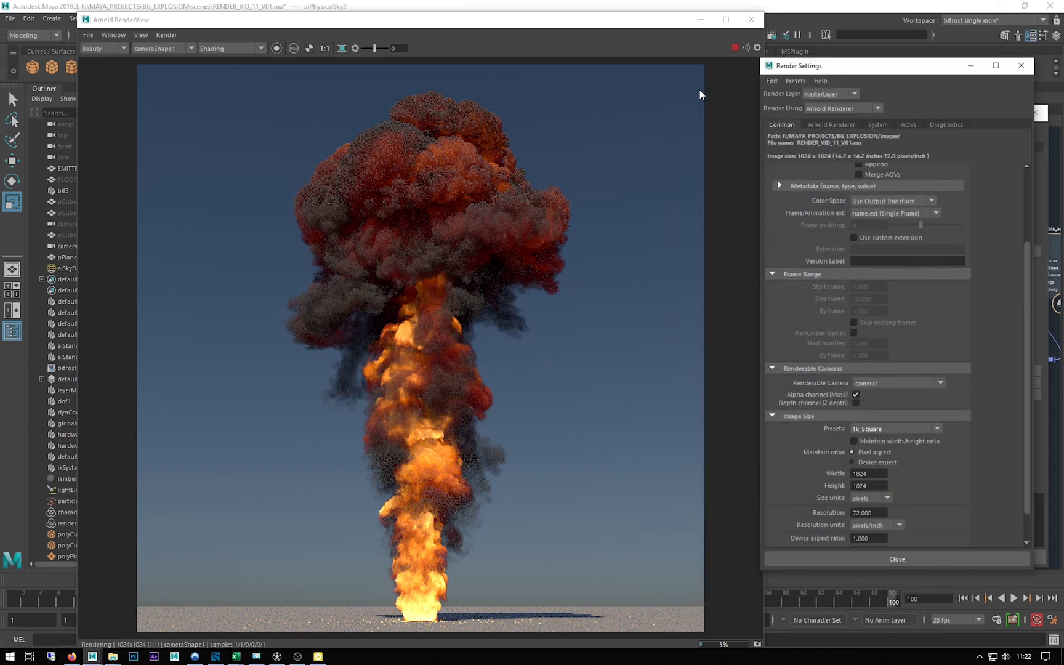
left_click_drag(860, 71, 879, 57)
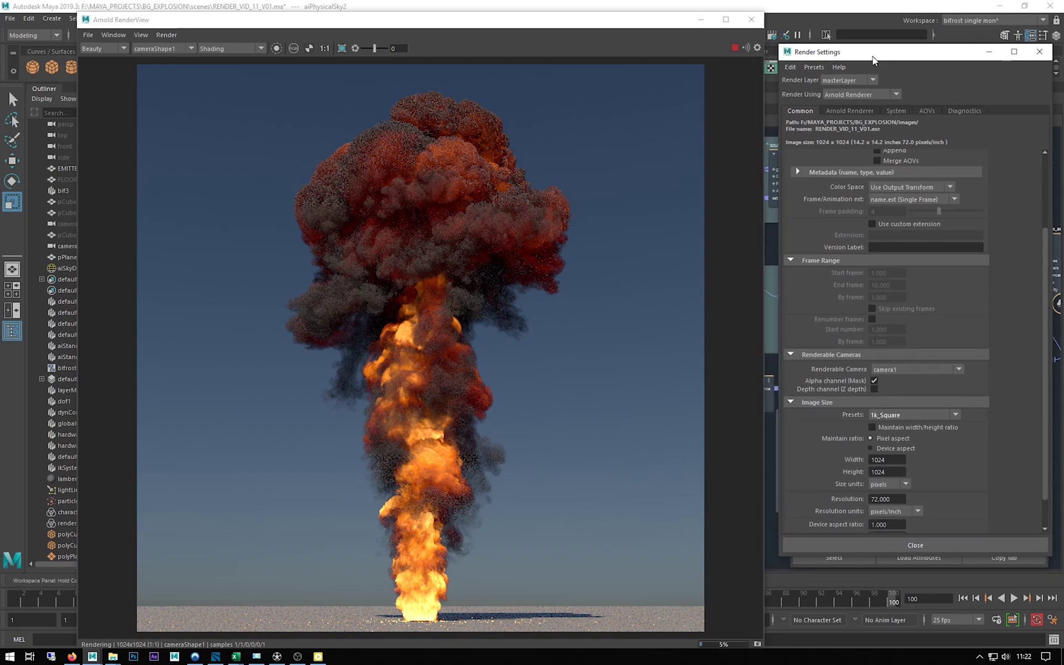
left_click(843, 112)
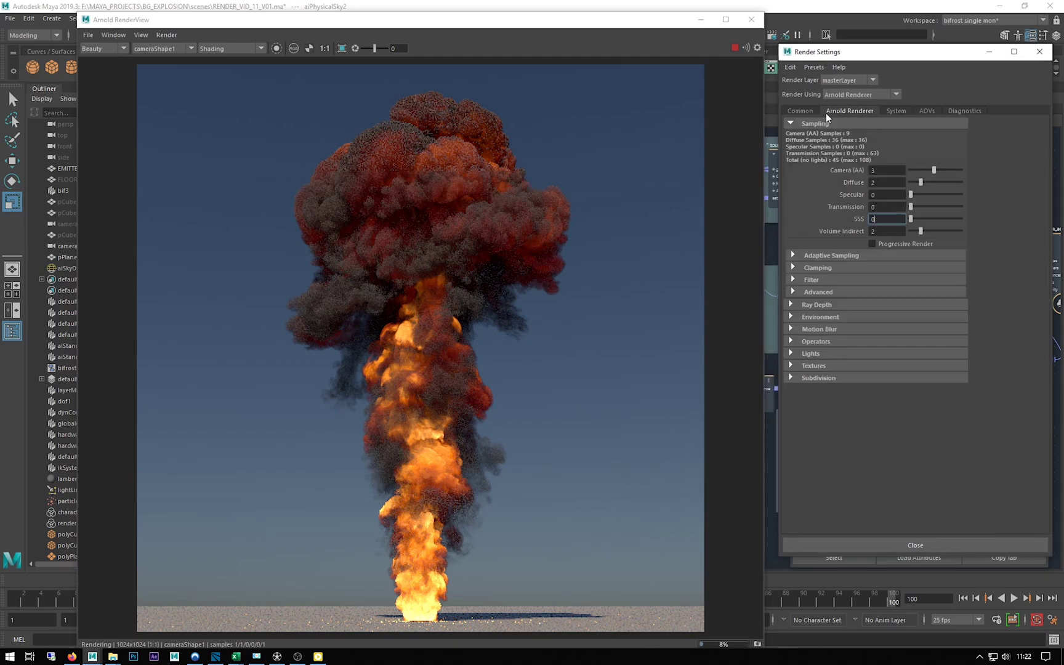
scroll(486, 178, "up", 5)
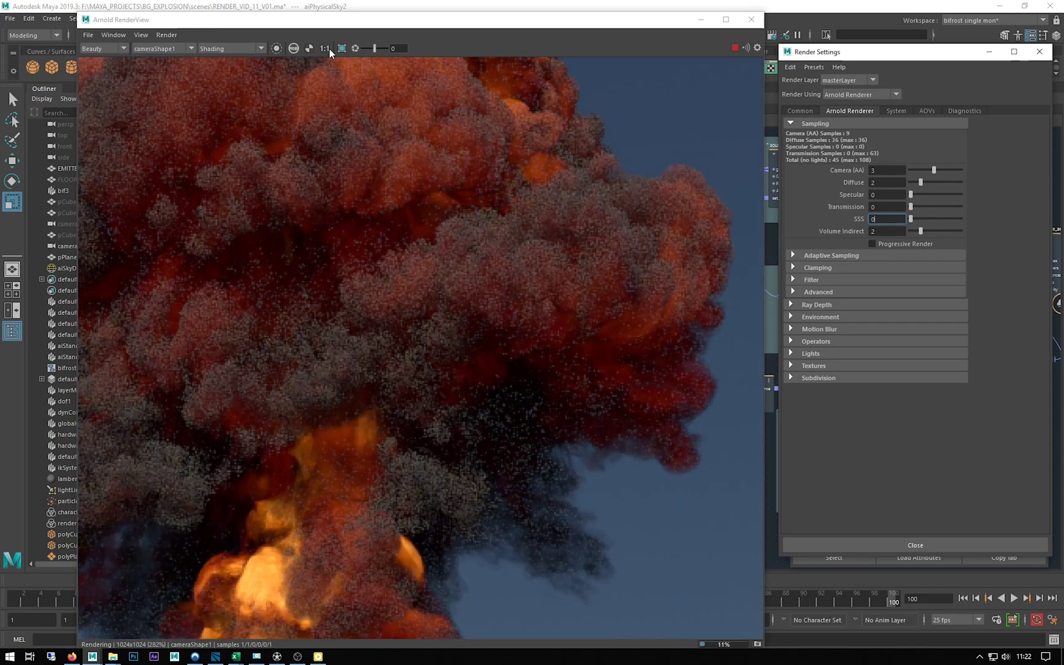
- Limit the 1:1 Arnold render to a small region over the dark smoke and zoom in
left_click(325, 48)
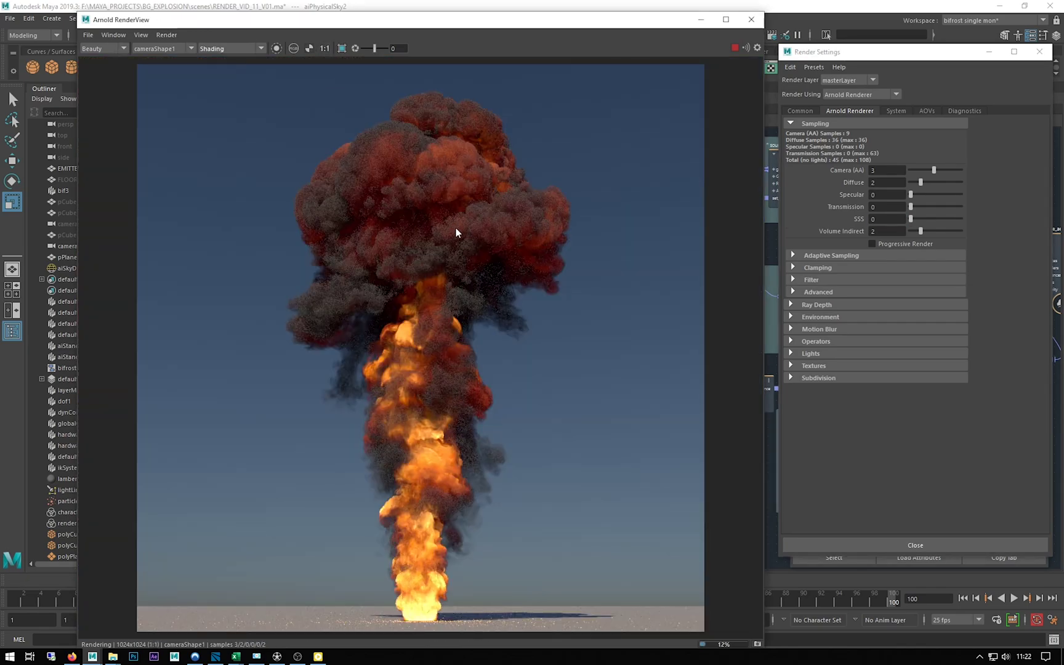
left_click(342, 48)
left_click_drag(456, 240, 508, 301)
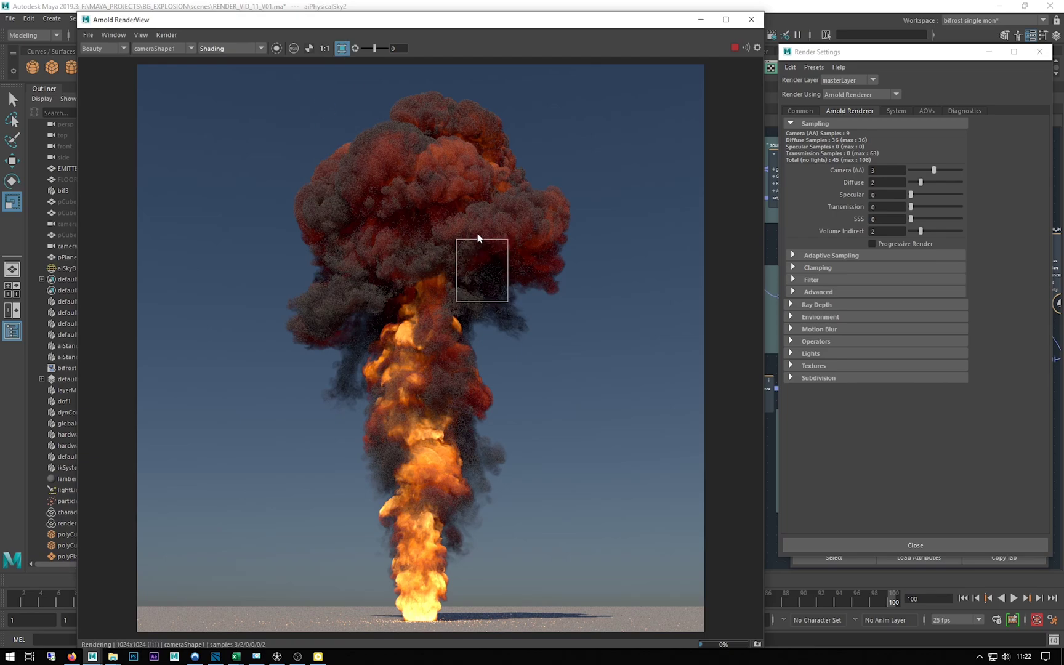
scroll(477, 237, "up", 5)
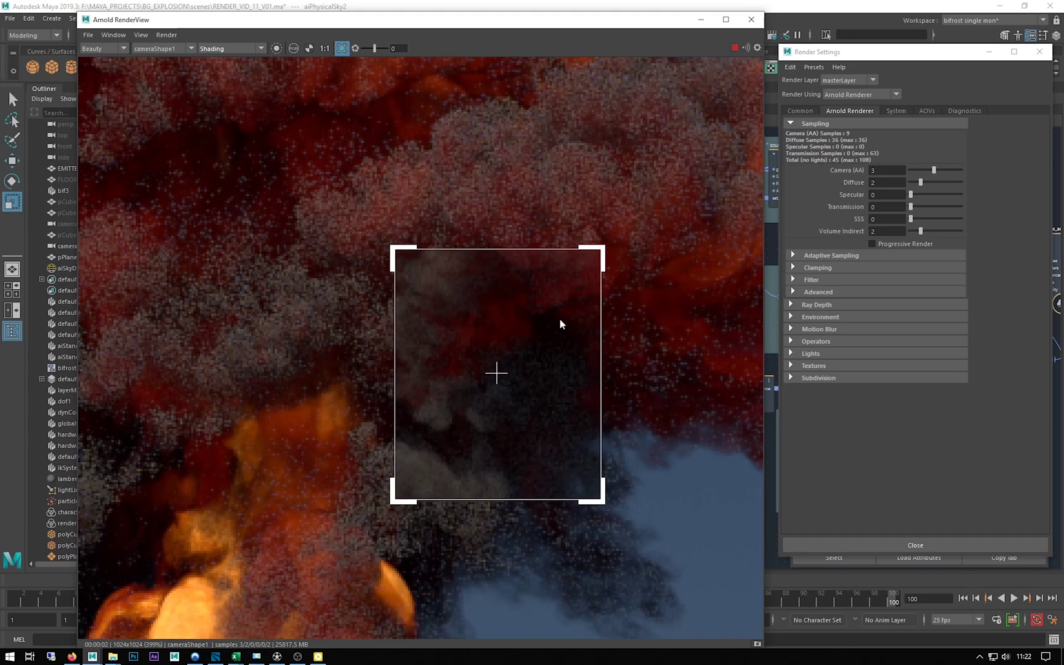
scroll(527, 325, "up", 2)
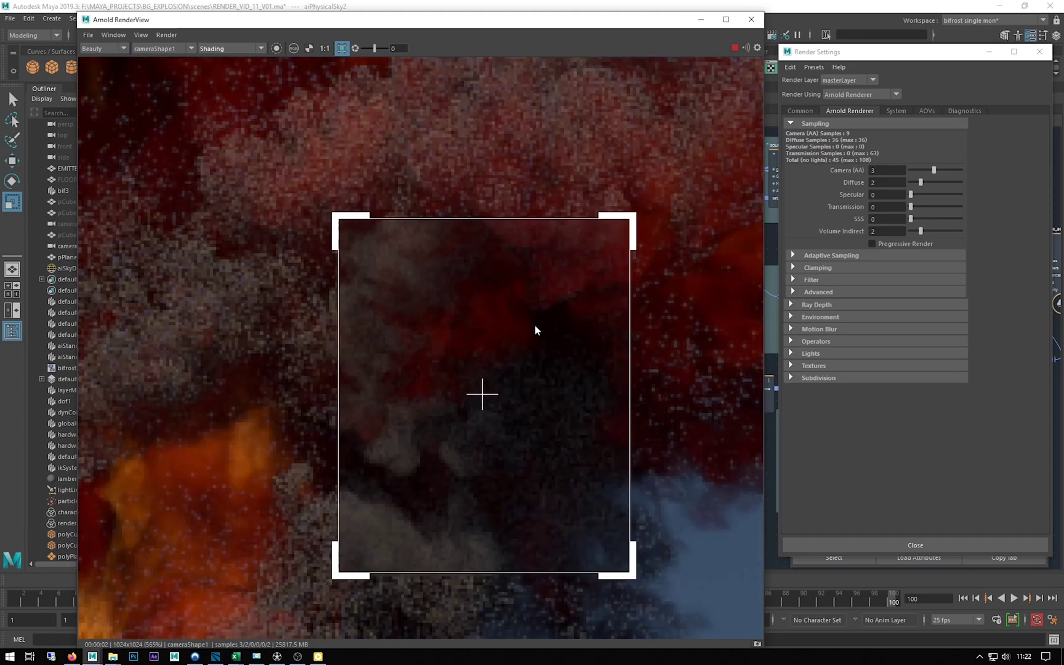
- Set Arnold Volume Indirect samples to 3
left_click(881, 231)
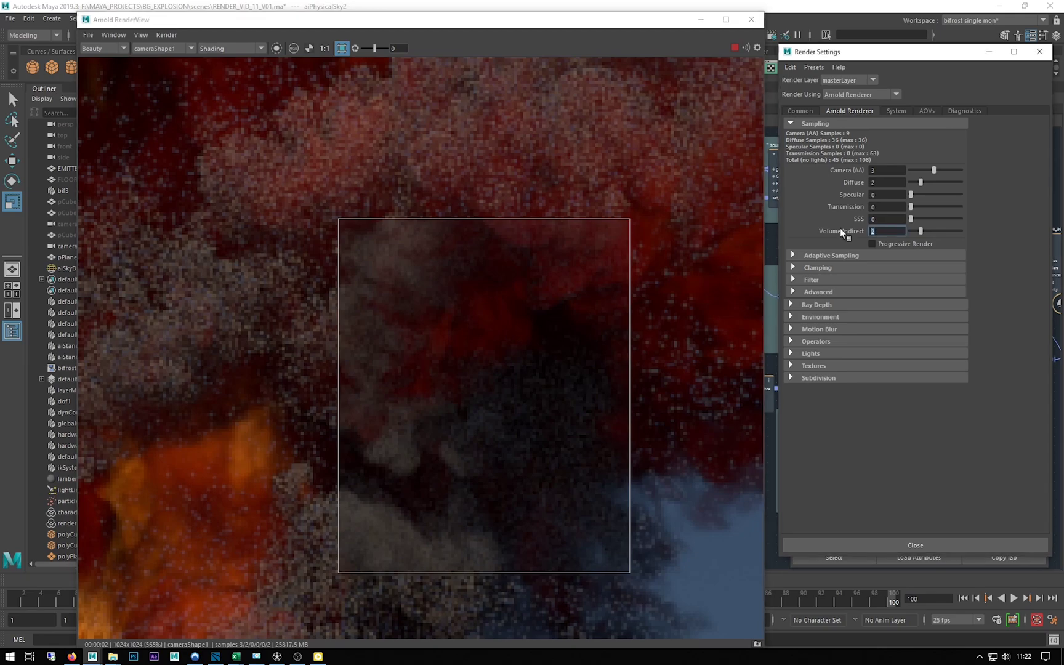
type("3")
key("Return")
- Raise aiSkyDomeLight1's Volume Samples to 3 and dock Render Settings behind its attributes
left_click(65, 270)
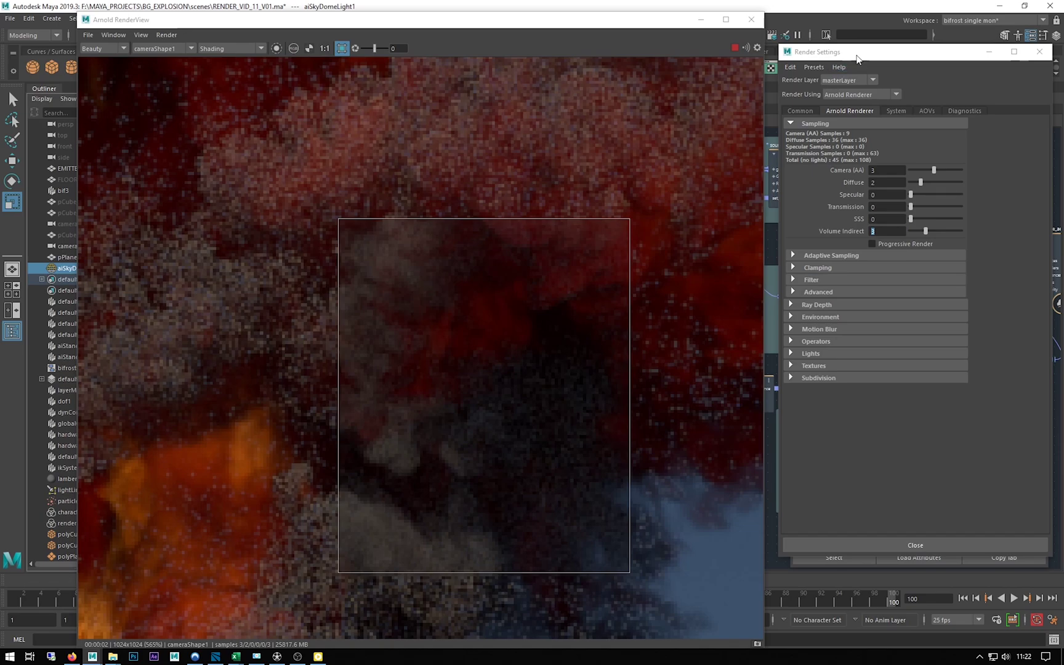
left_click(1040, 51)
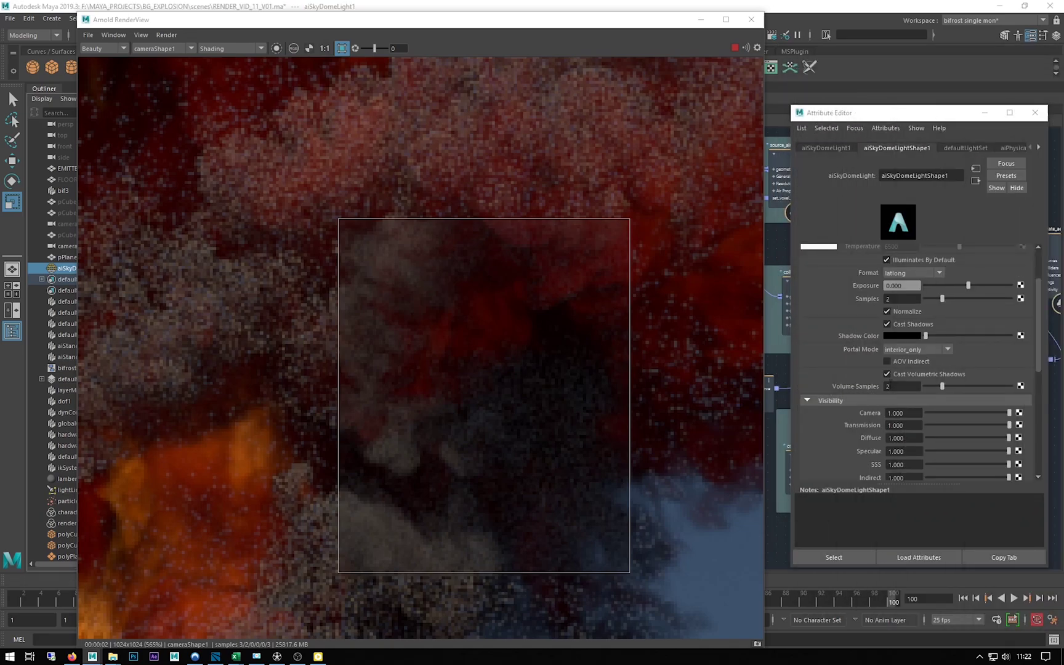
left_click(888, 386)
type("3")
key("Return")
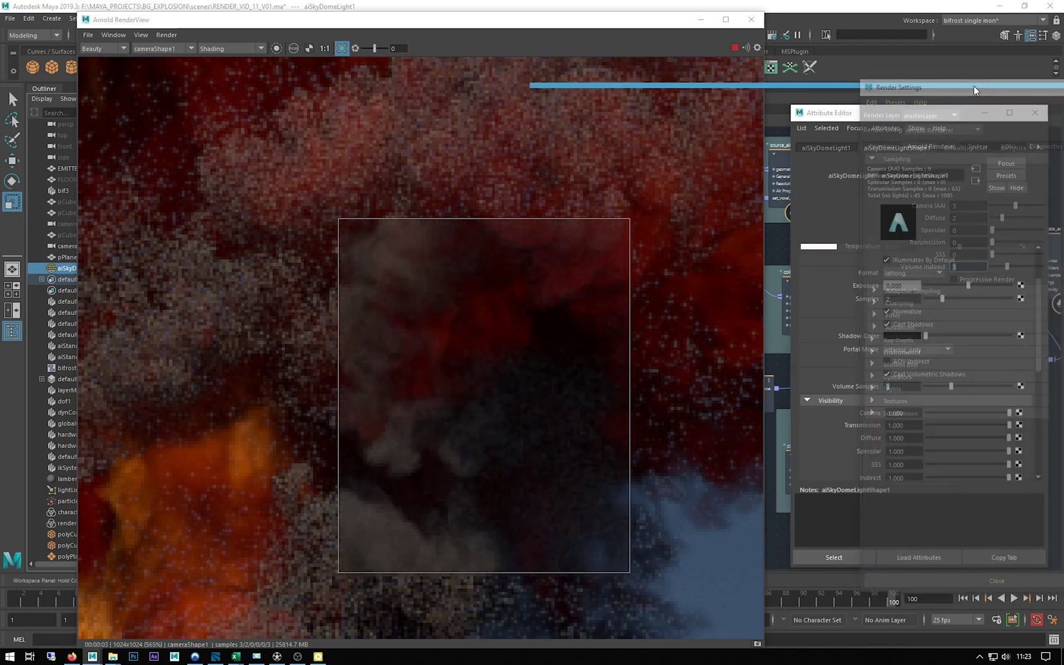
left_click_drag(975, 91, 980, 88)
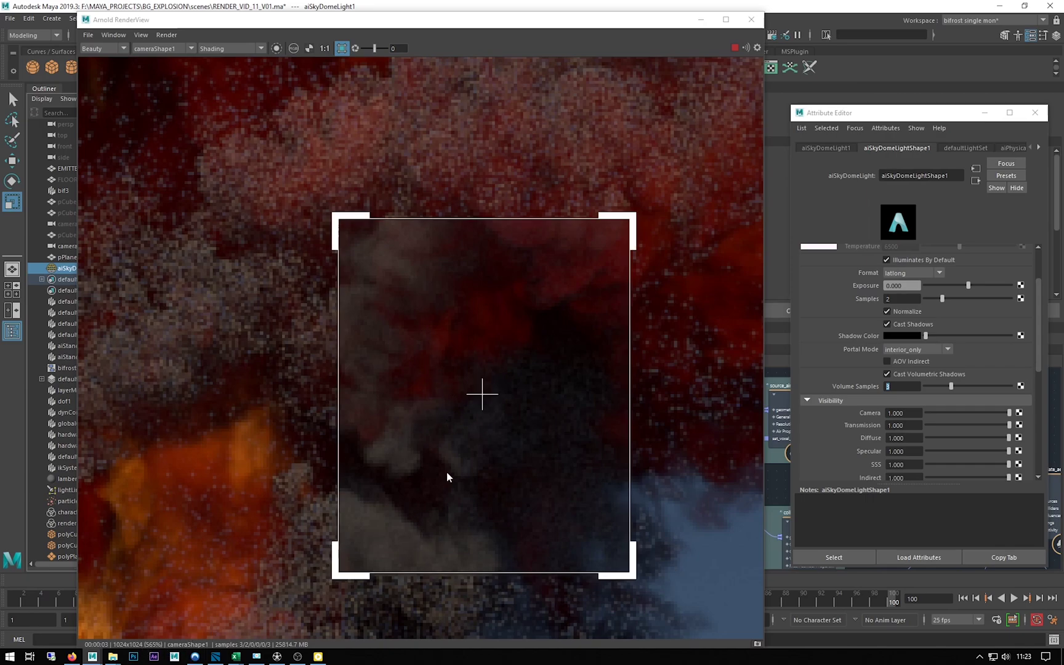
scroll(854, 308, "down", 3)
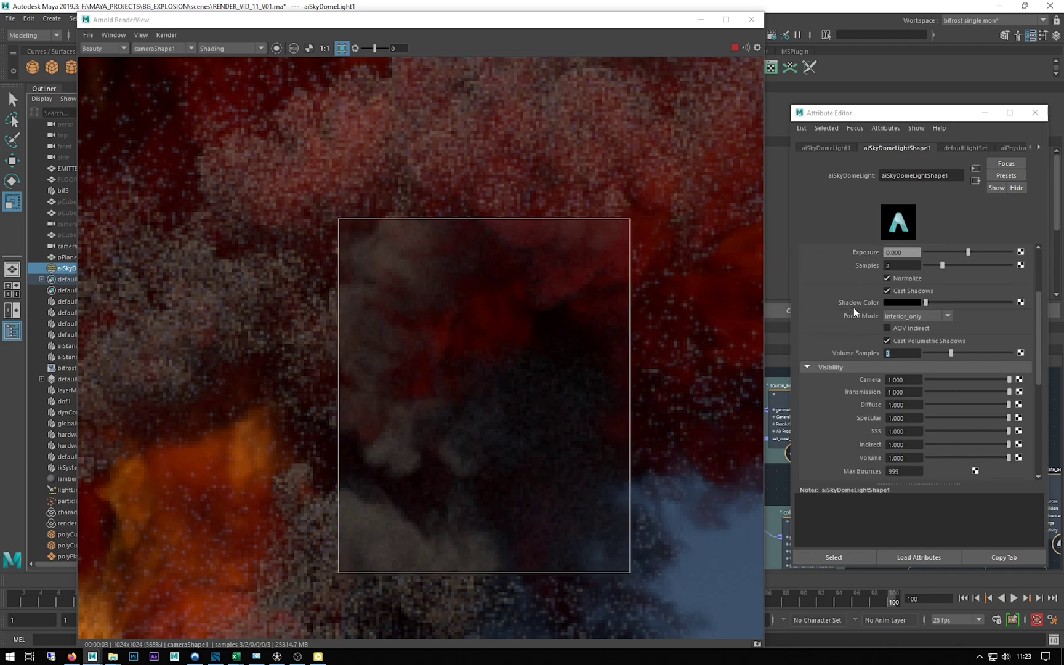
scroll(854, 308, "up", 4)
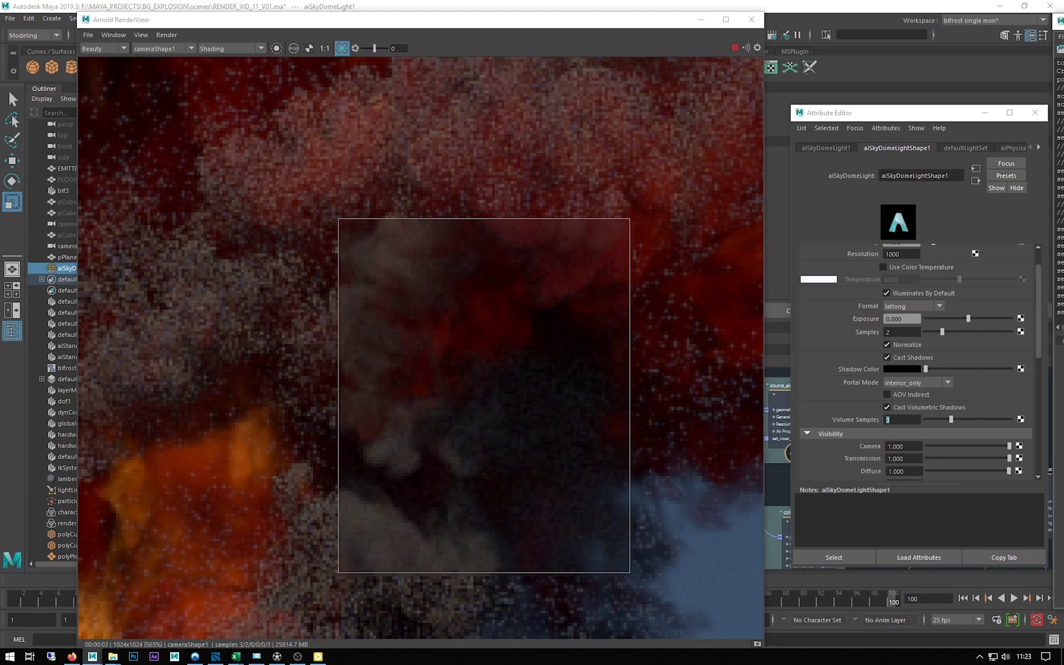
- Rearrange the light attributes, render view and Render Settings windows to uncover the main viewport
mouse_move(936, 116)
left_mouse_down()
mouse_move(1058, 112)
mouse_move(954, 111)
left_mouse_up()
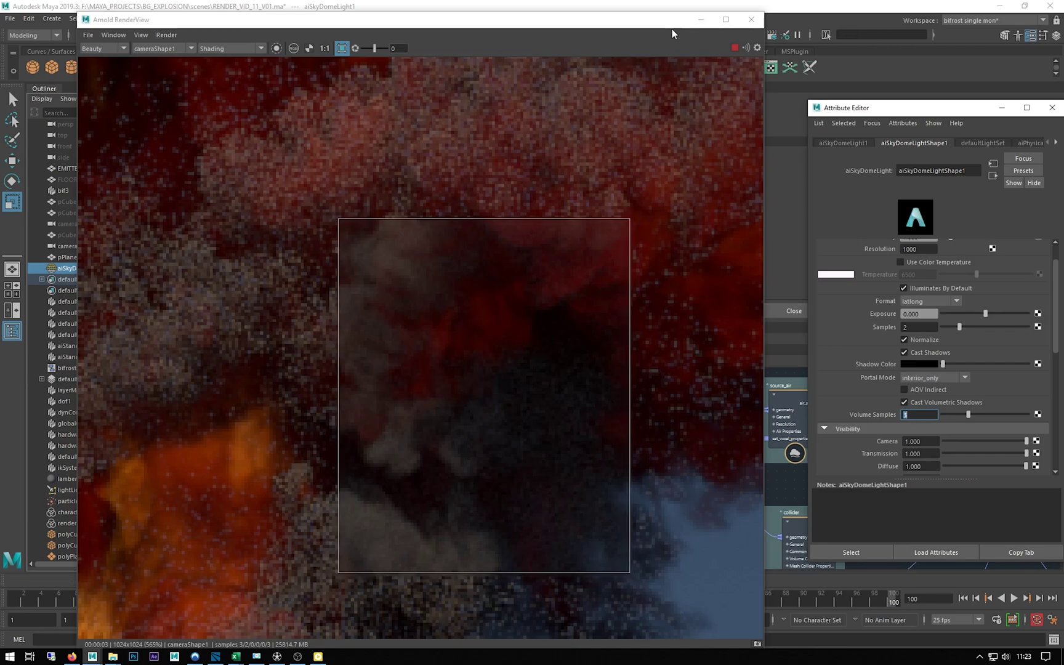
left_click_drag(634, 23, 575, 25)
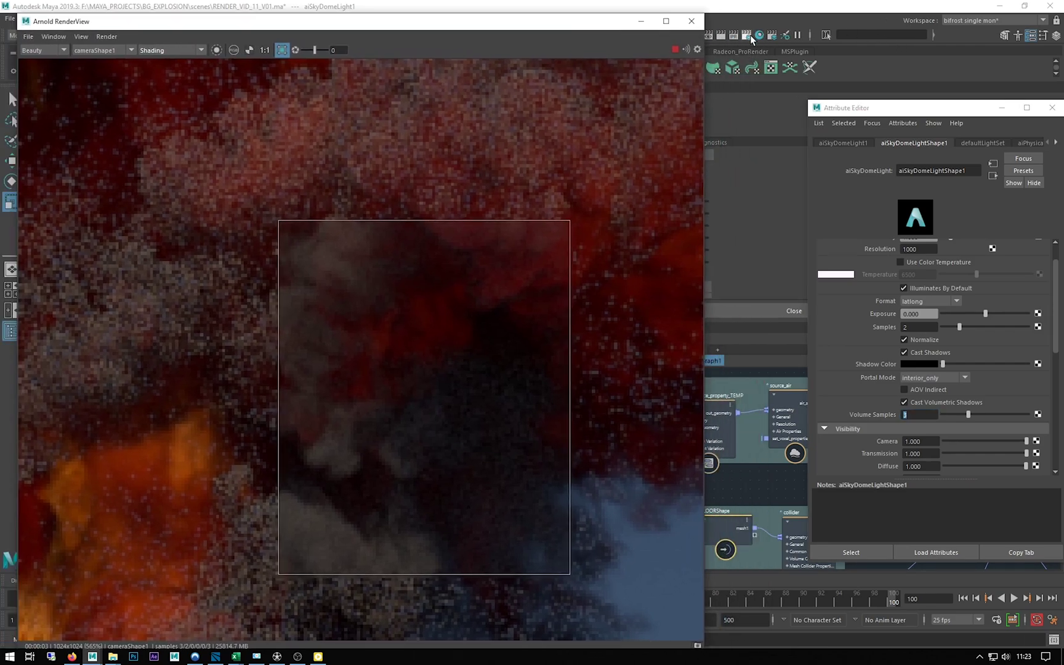
left_click(752, 39)
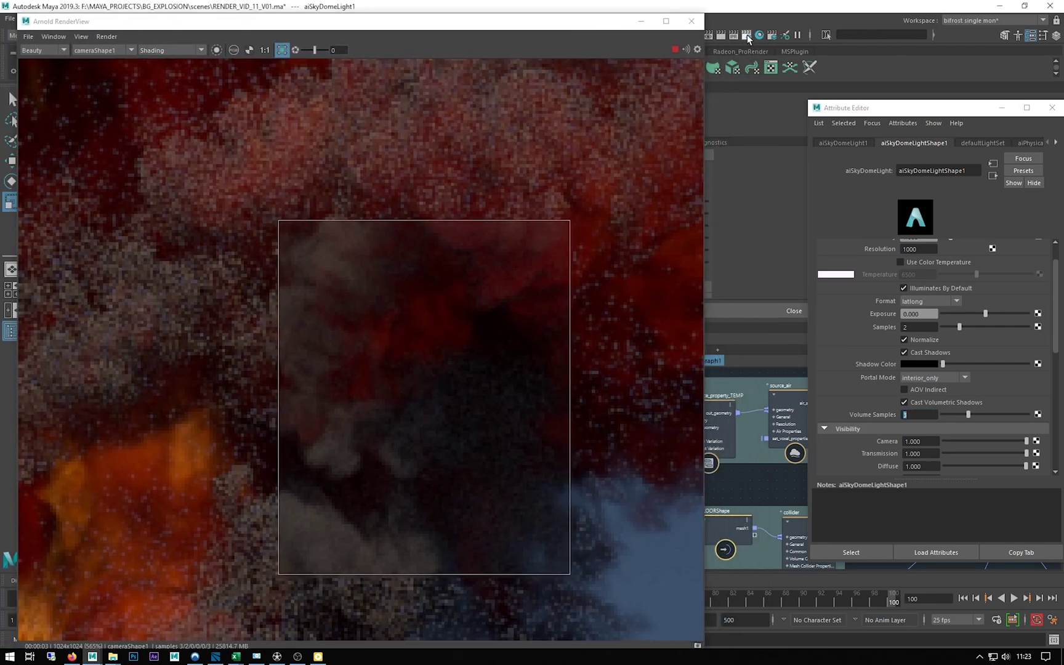
left_click_drag(881, 107, 829, 106)
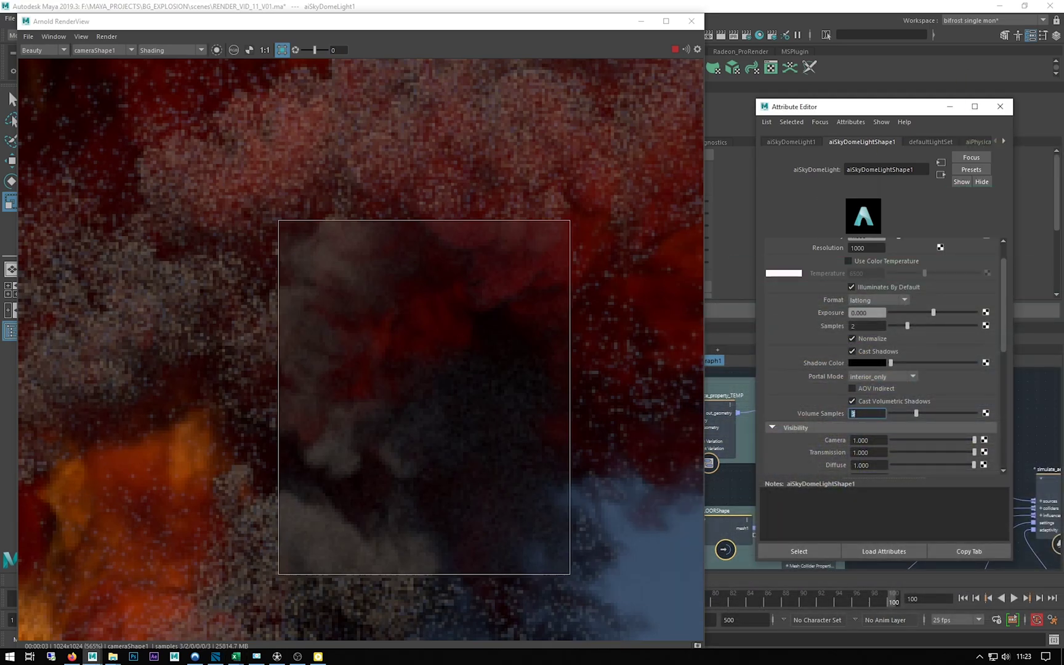
left_click_drag(569, 13, 503, 222)
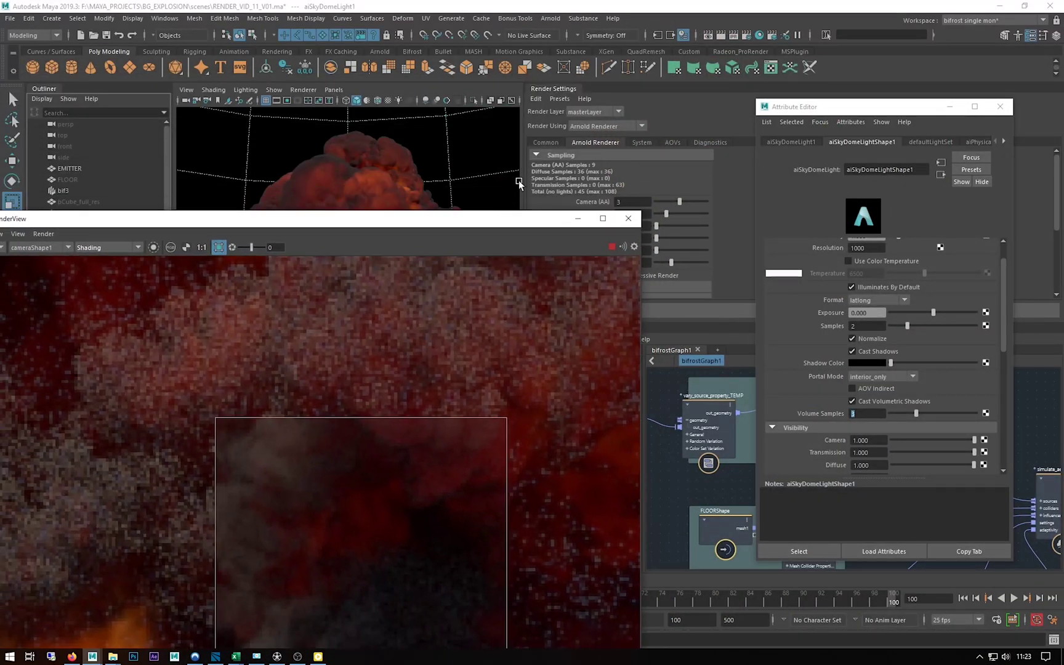
left_click_drag(550, 91, 708, 135)
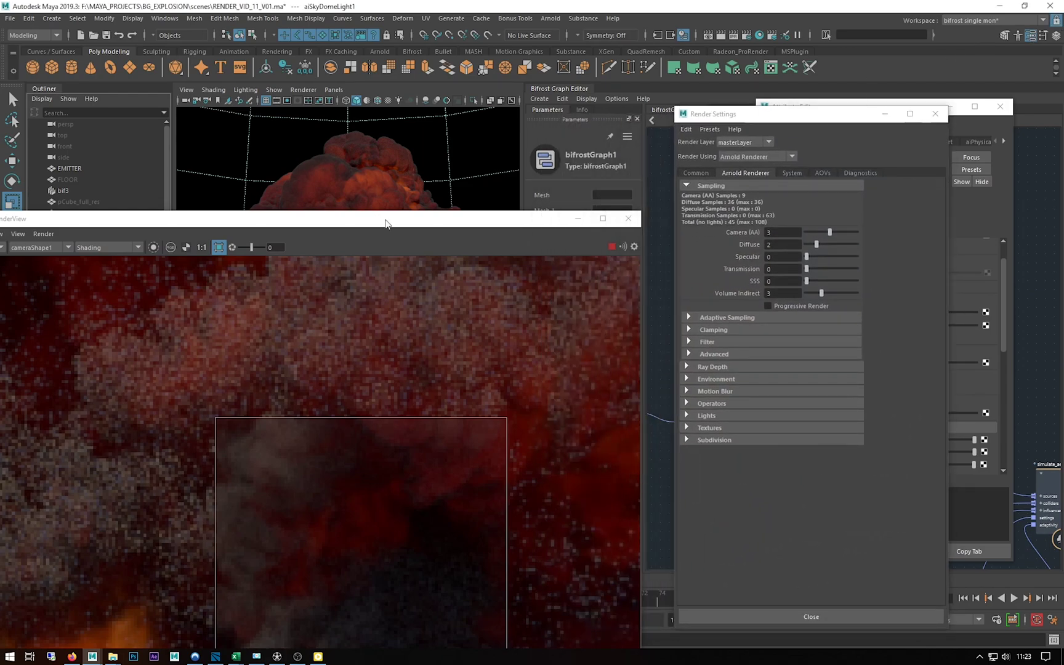
- Place the render view and Render Settings side by side with Ray Depth expanded, Volume at 0
left_click_drag(386, 223, 428, 48)
left_click_drag(727, 114, 794, 106)
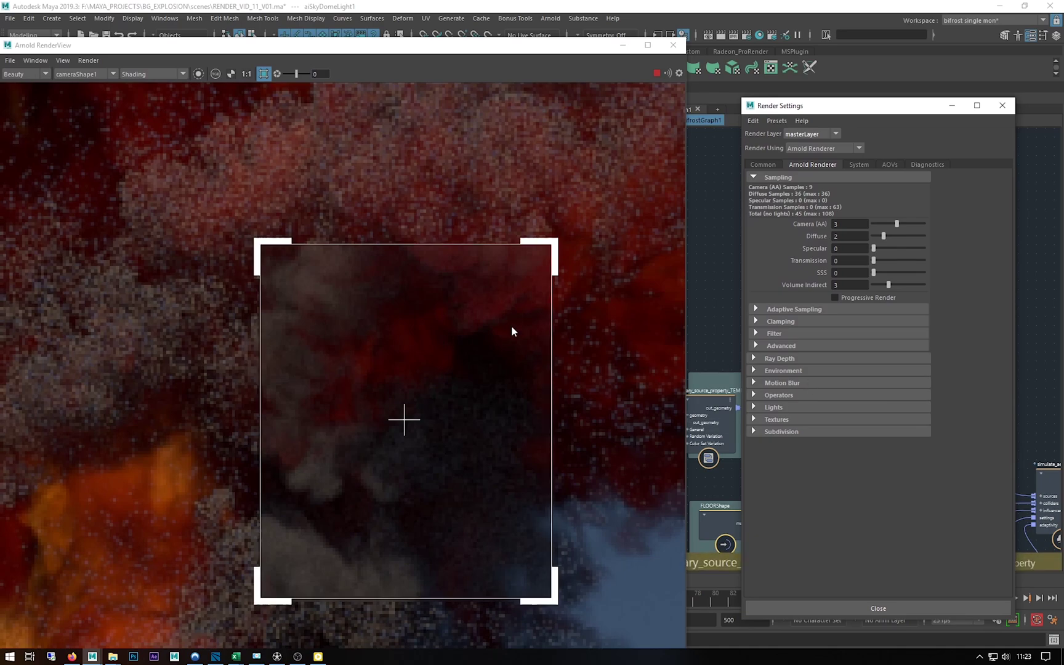
left_click(765, 359)
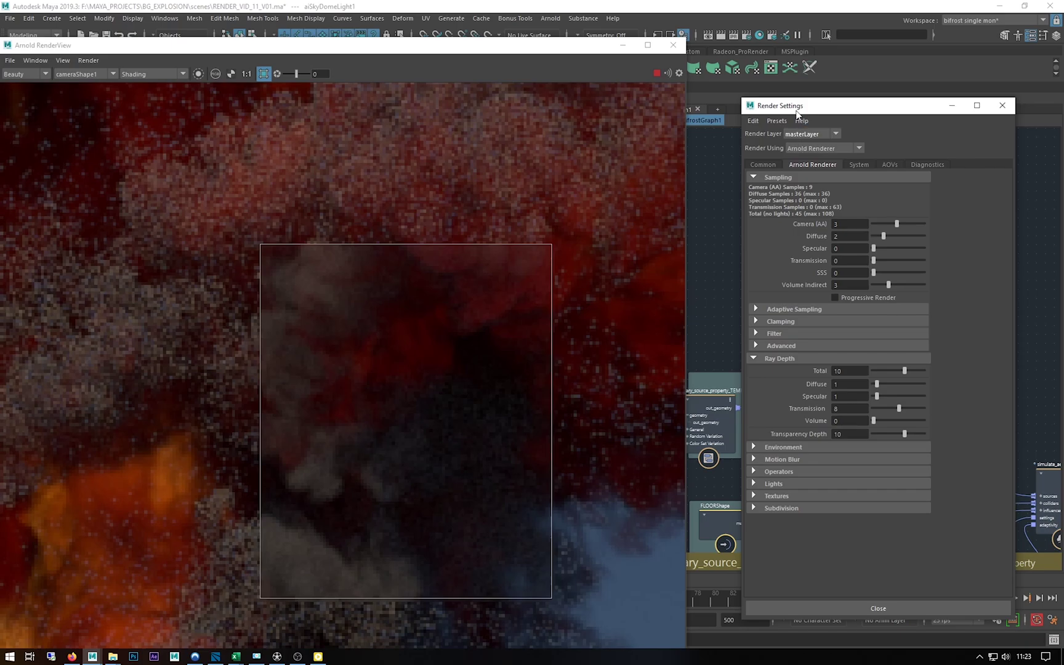
left_click_drag(796, 112, 781, 90)
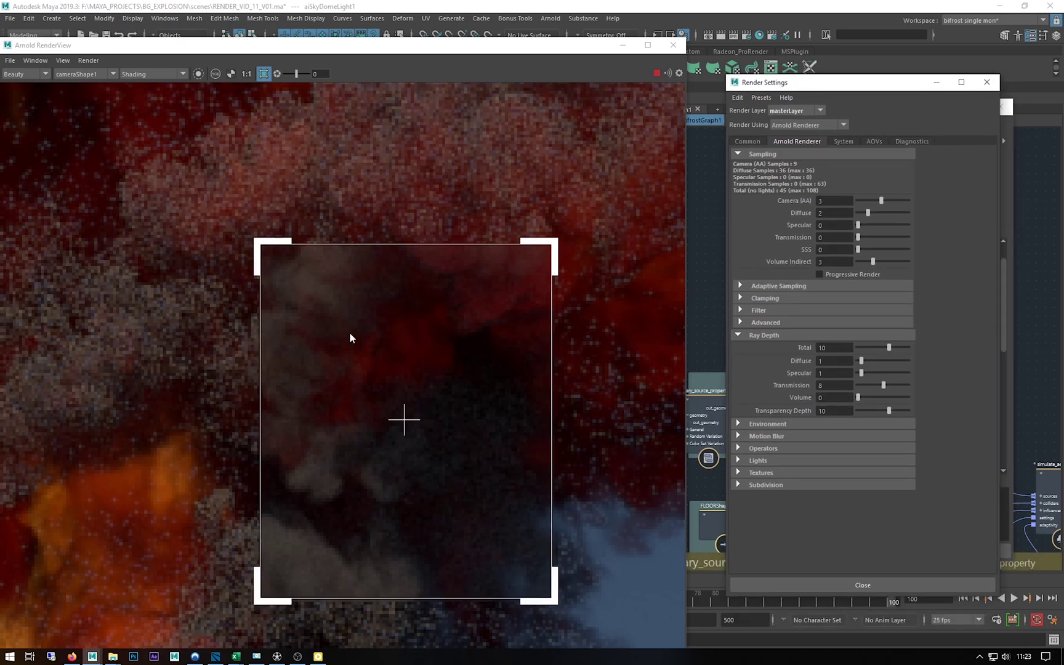
- Open the Arnold docs' Ray Depth page in Firefox at its Volume section
left_click(72, 657)
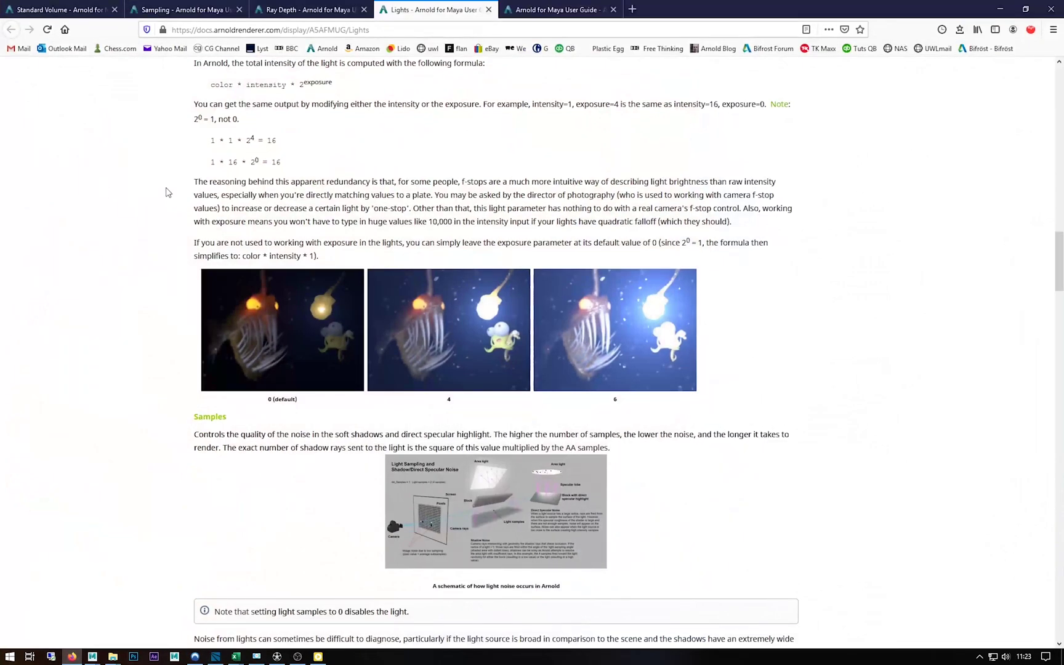
left_click(287, 11)
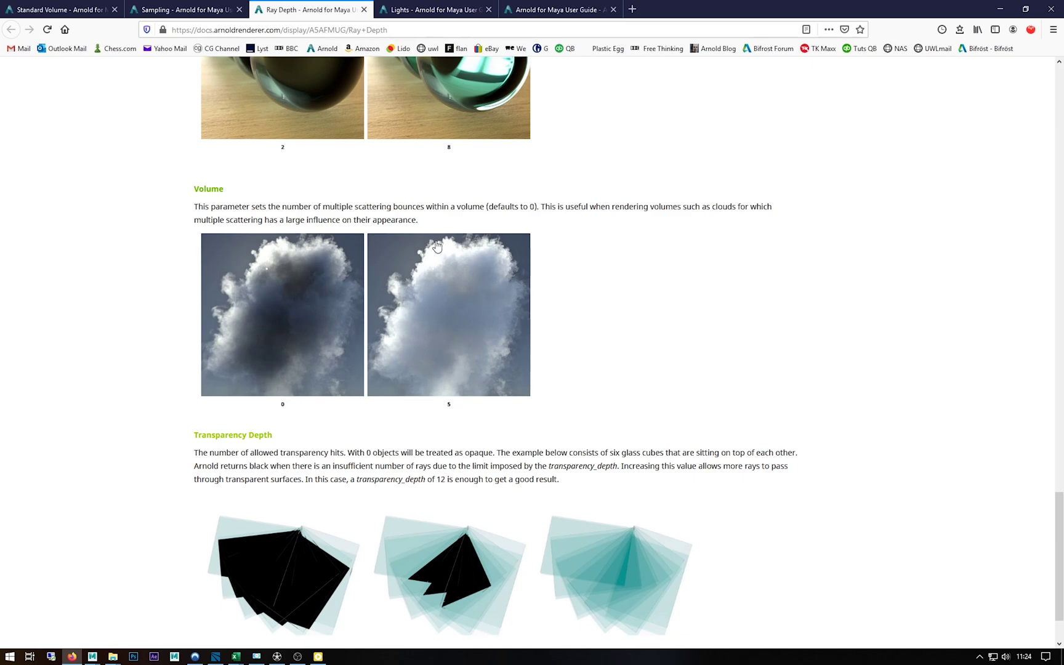
- Test Ray Depth Volume at 1 on the smoke region, then return it to 0
left_click(1001, 10)
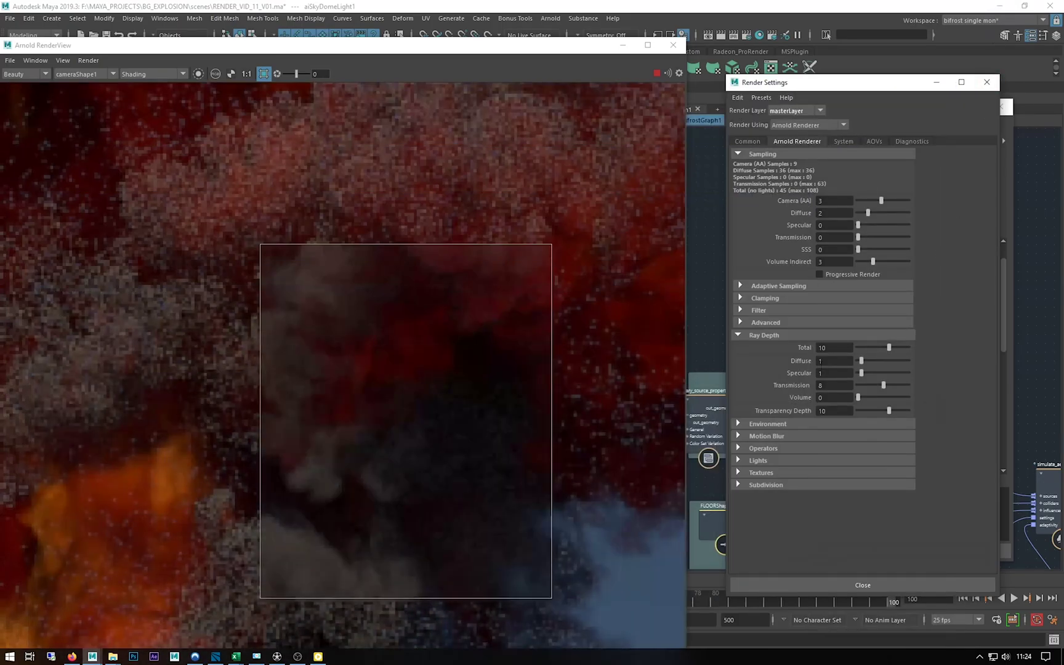
left_click(825, 398)
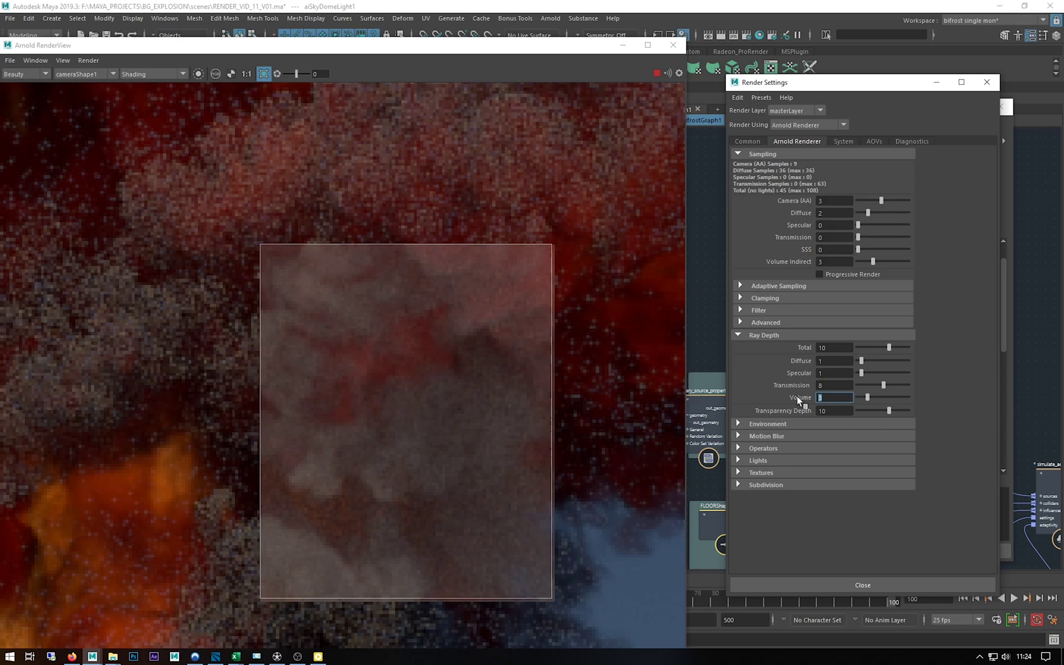
key("Return")
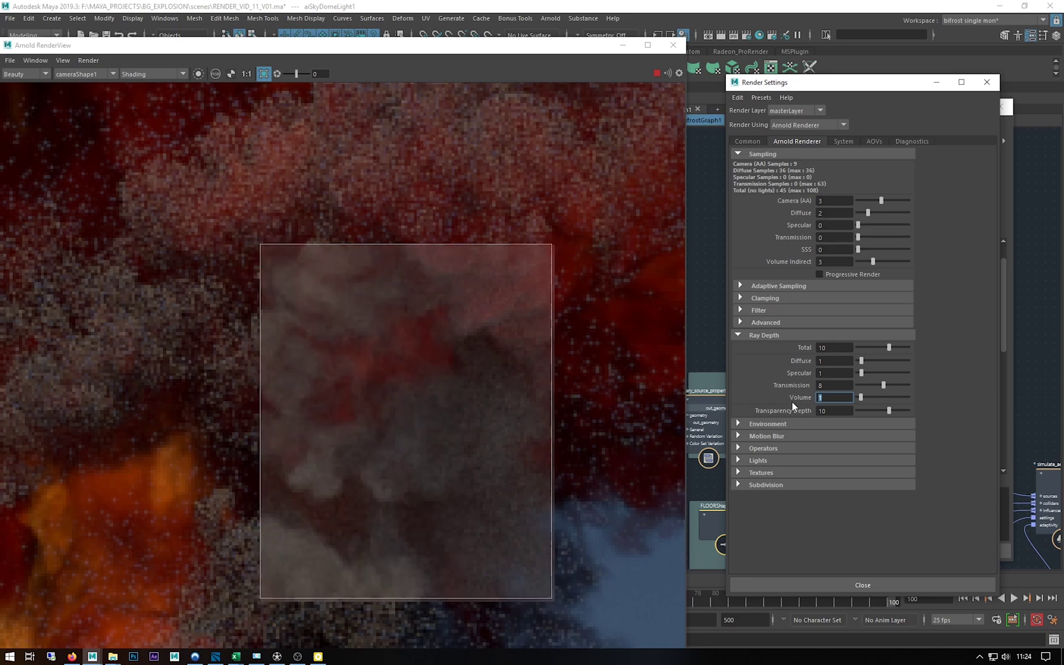
key("Return")
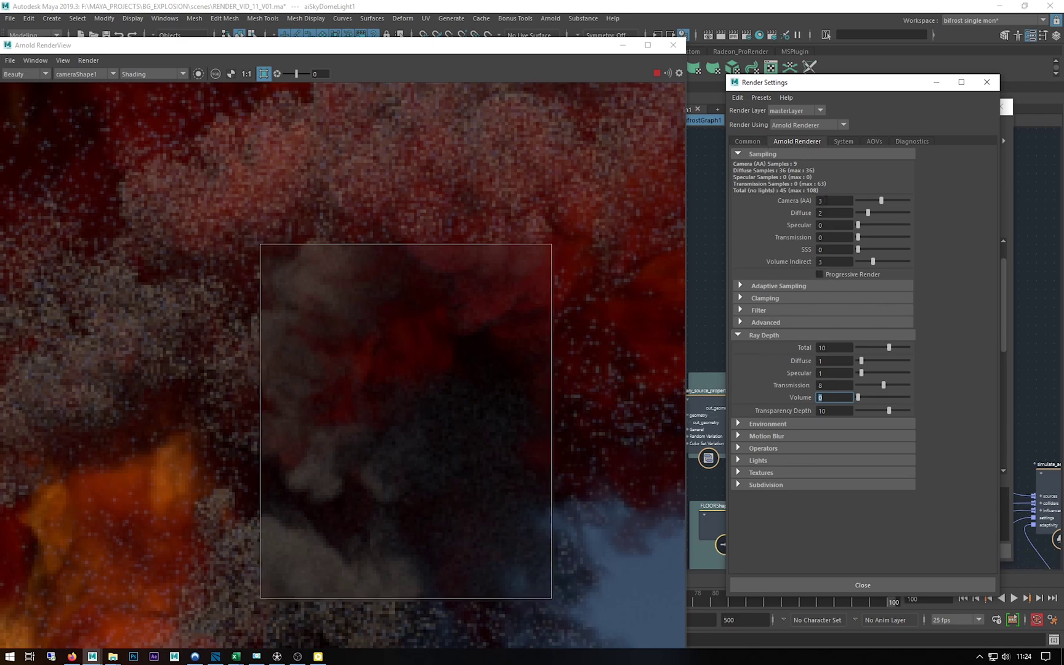
- Try Camera (AA) samples of 4, revert to 3, and re-centre the explosion in the render view
left_click(833, 200)
type("4")
key("Return")
type("3")
key("Return")
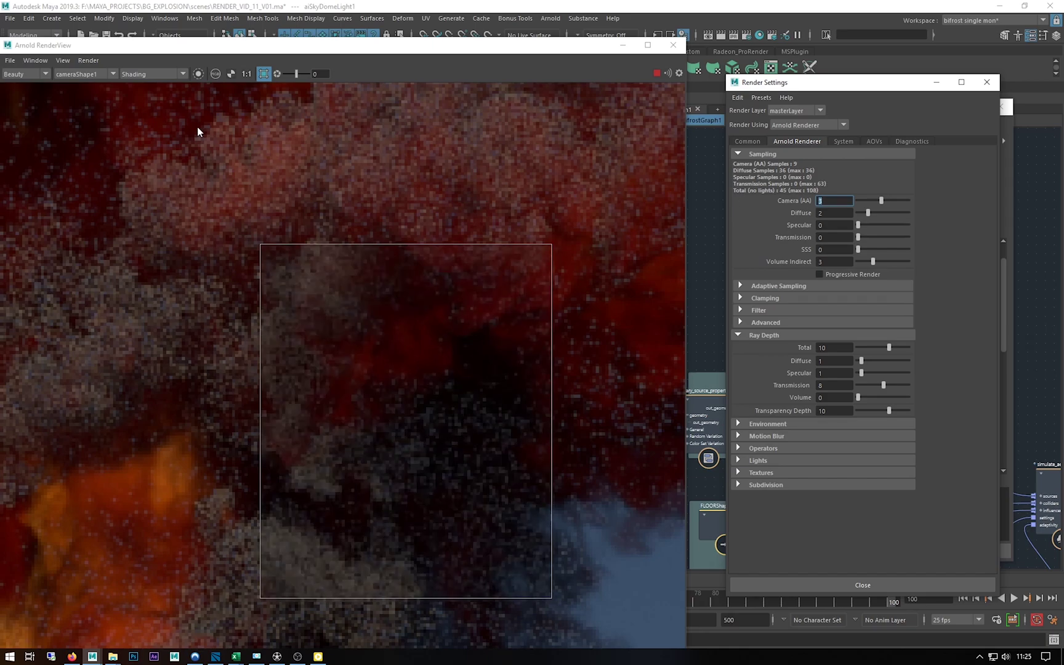
scroll(369, 194, "down", 5)
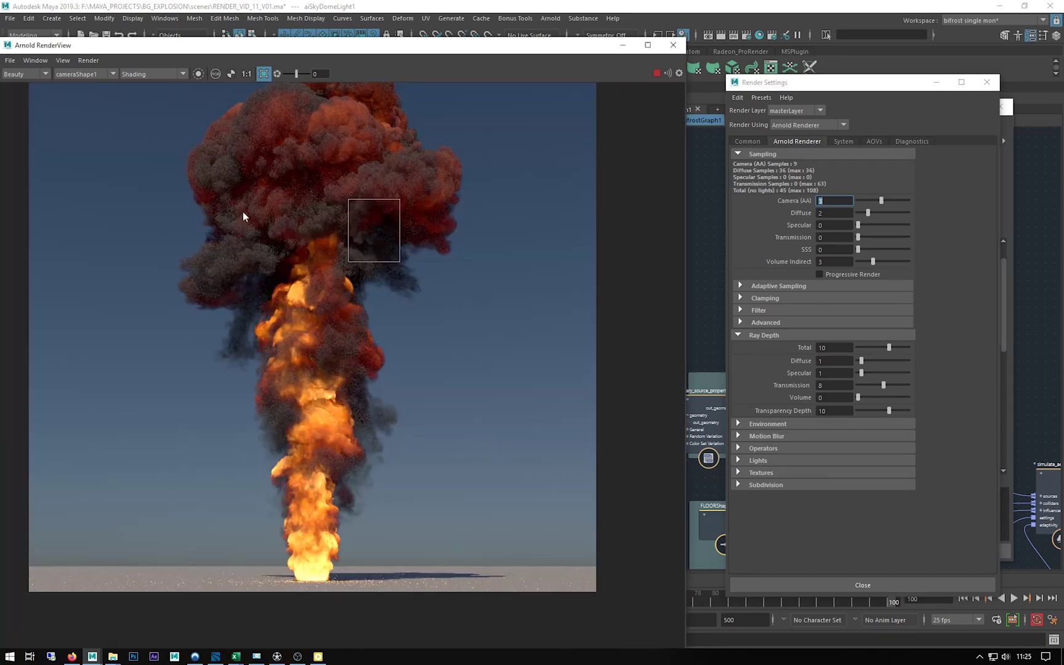
middle_click_drag(249, 224, 281, 234)
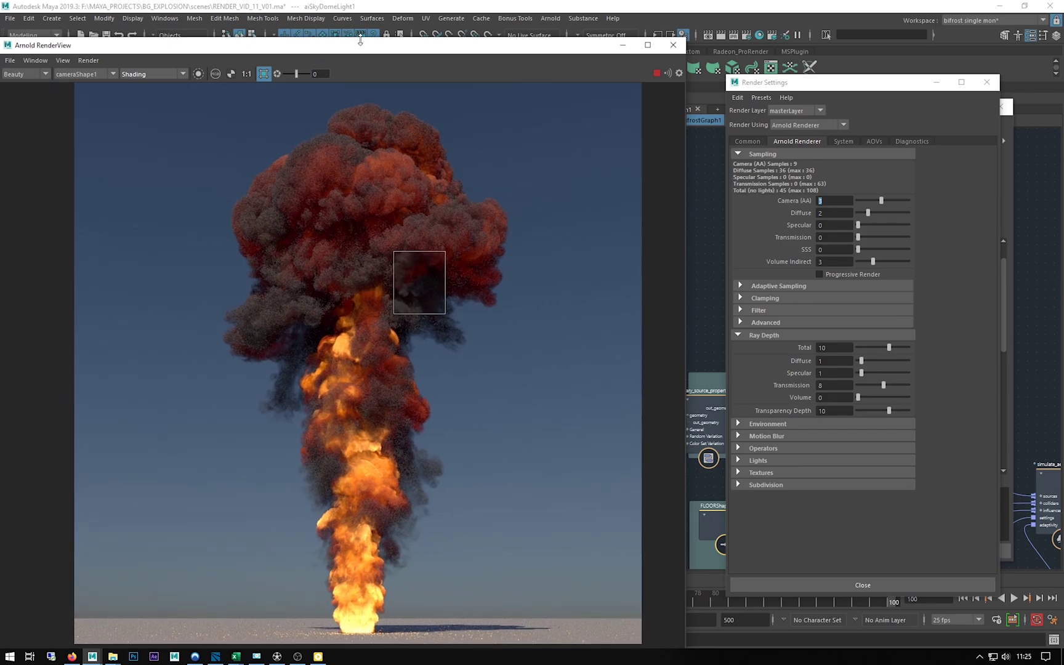
left_click_drag(369, 49, 410, 30)
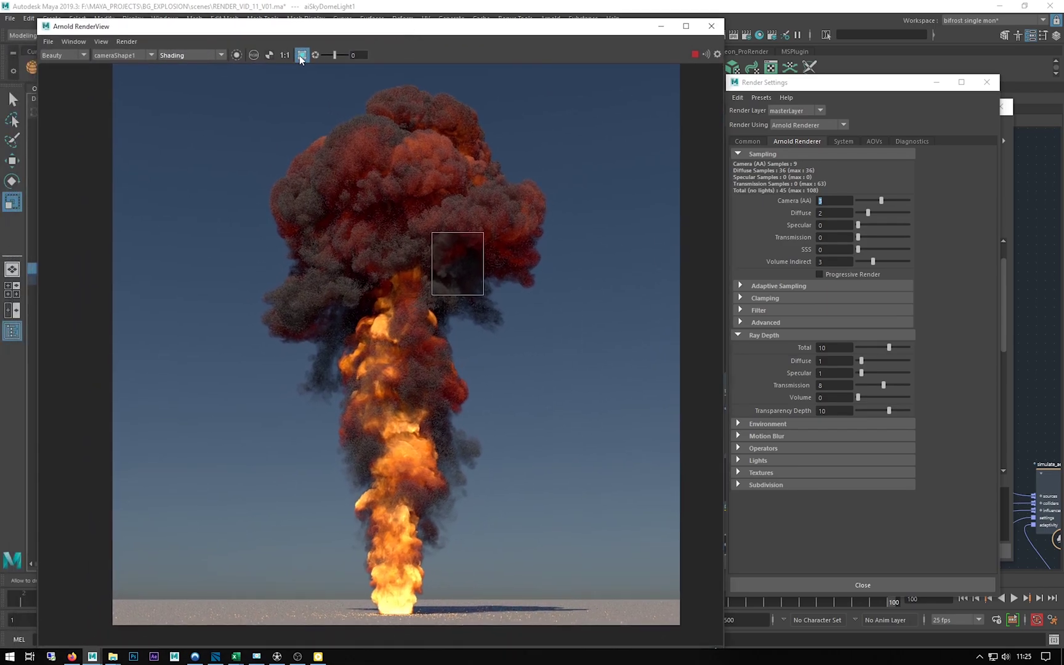
- Render the whole frame again and bring the sky dome light attributes forward
left_click(302, 56)
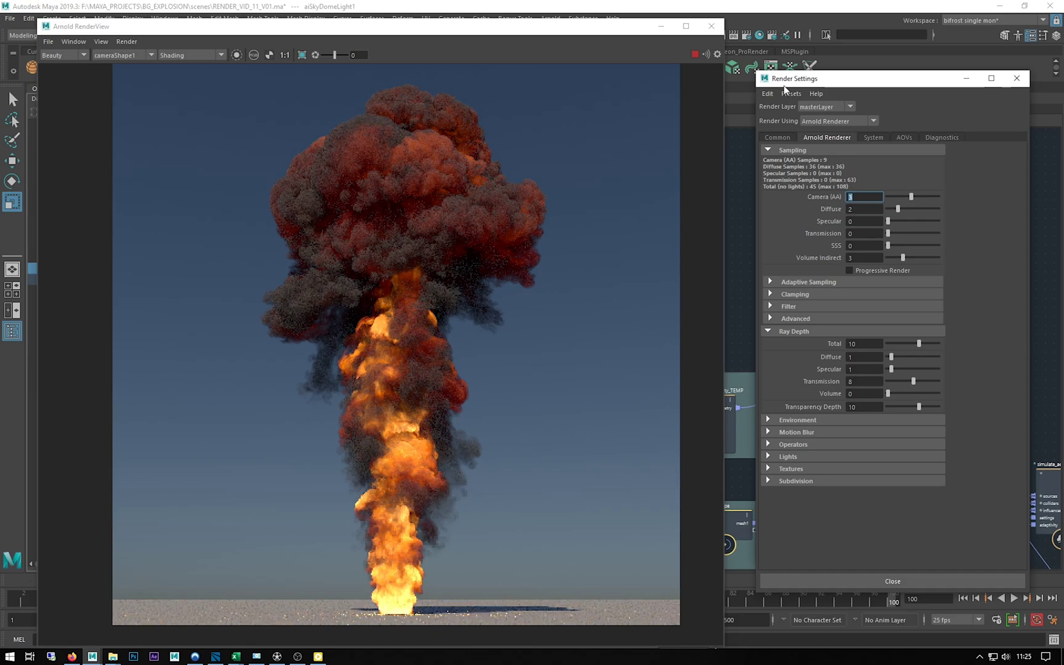
left_click_drag(823, 81, 960, 85)
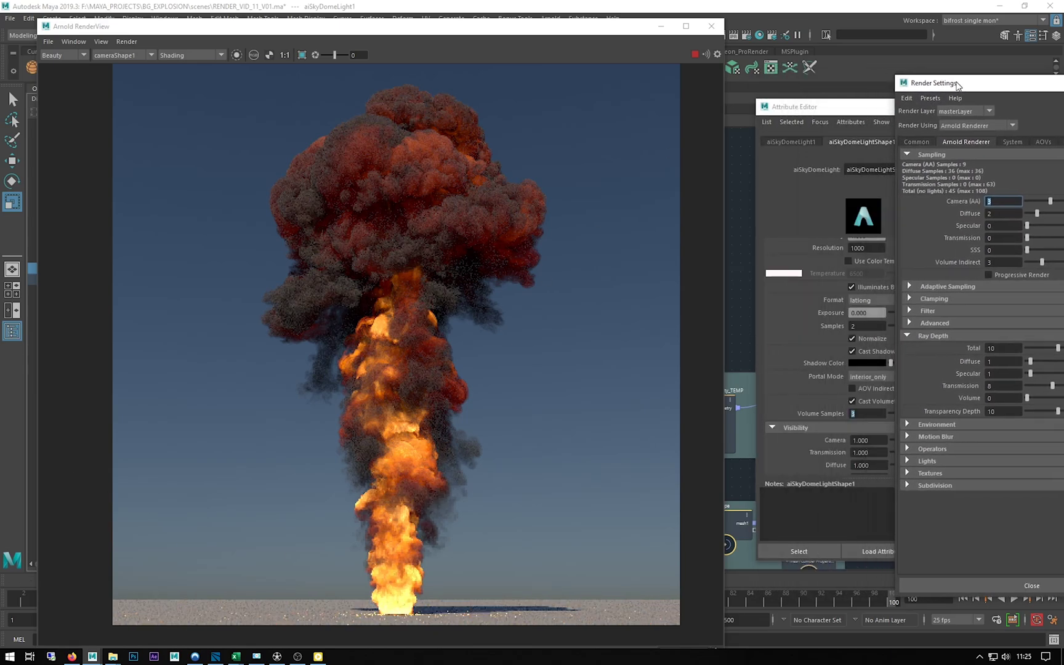
left_click(800, 114)
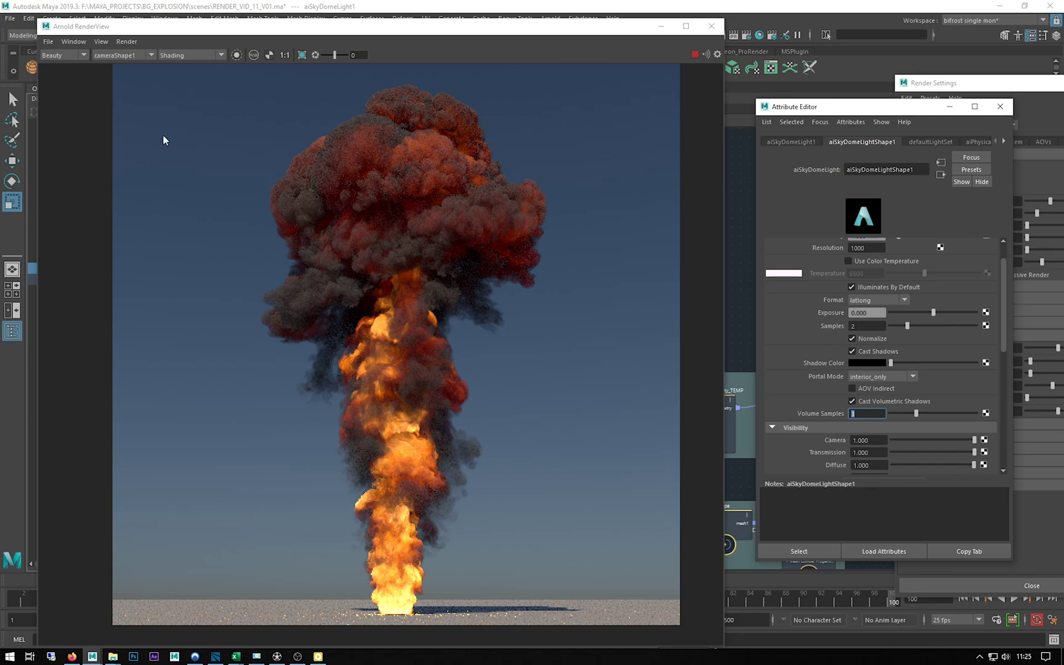
- Select aiStandardVolume1_EXPLOSION from the Outliner to edit the explosion shader
left_click(202, 32)
left_click_drag(237, 32, 303, 39)
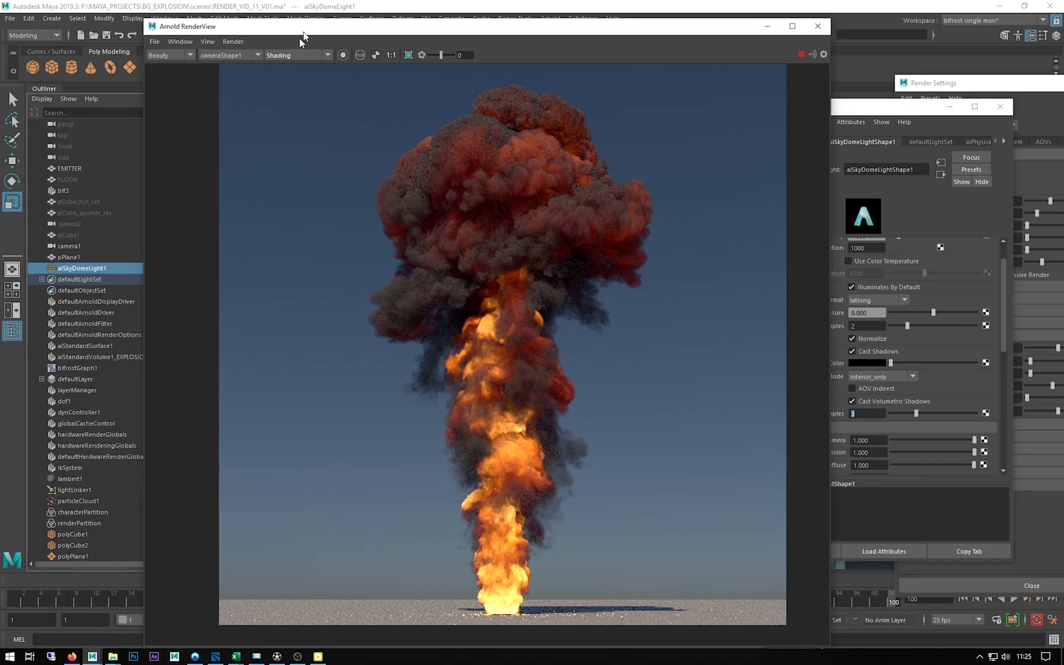
left_click(78, 358)
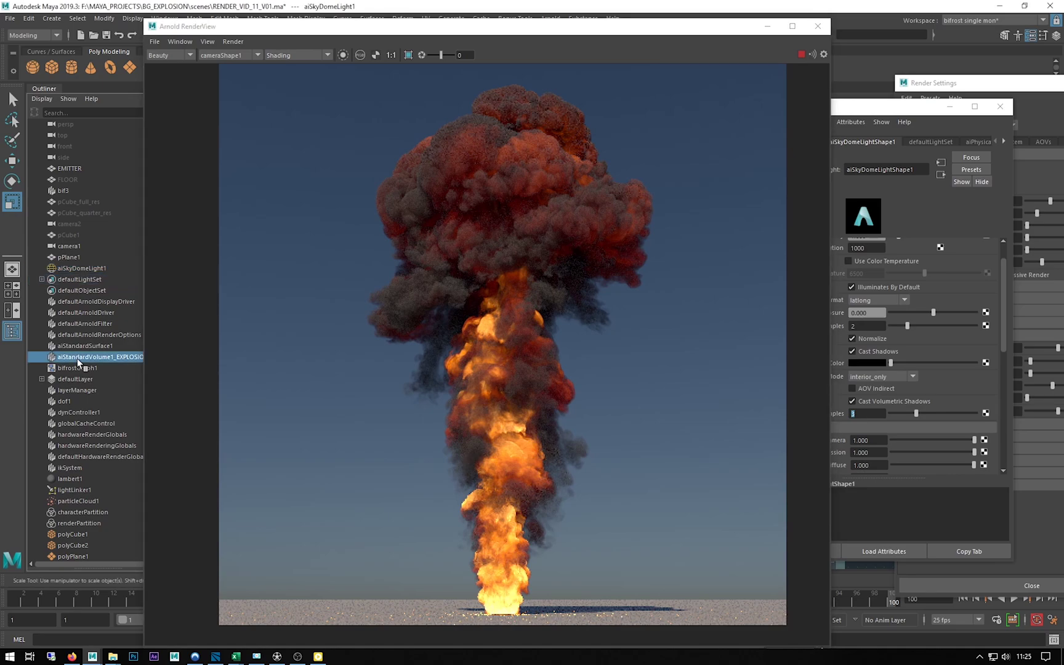
left_click(466, 32)
- Uncover the shader attributes and highlight the voxel_fog_density density channel name
left_click_drag(443, 32, 358, 28)
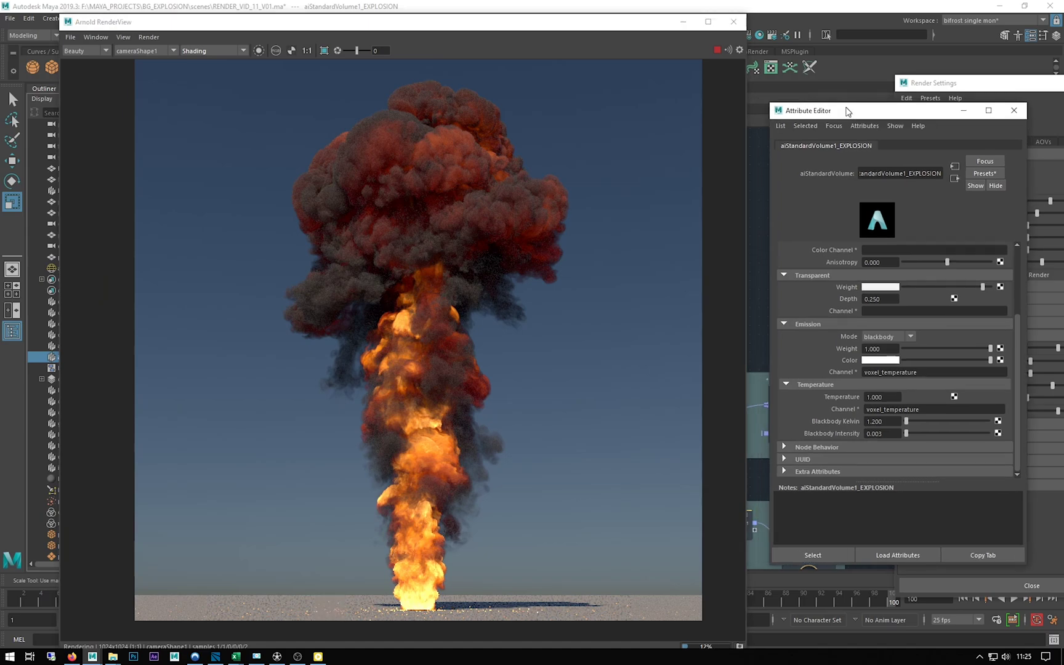
left_click_drag(832, 108, 846, 112)
scroll(809, 357, "up", 3)
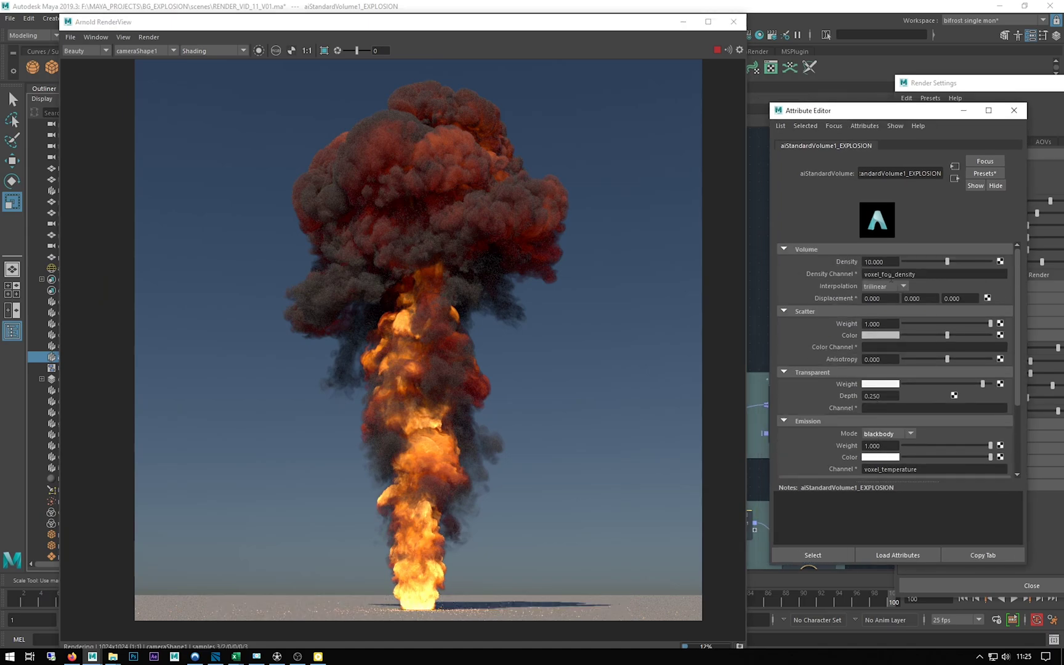
double_click(923, 273)
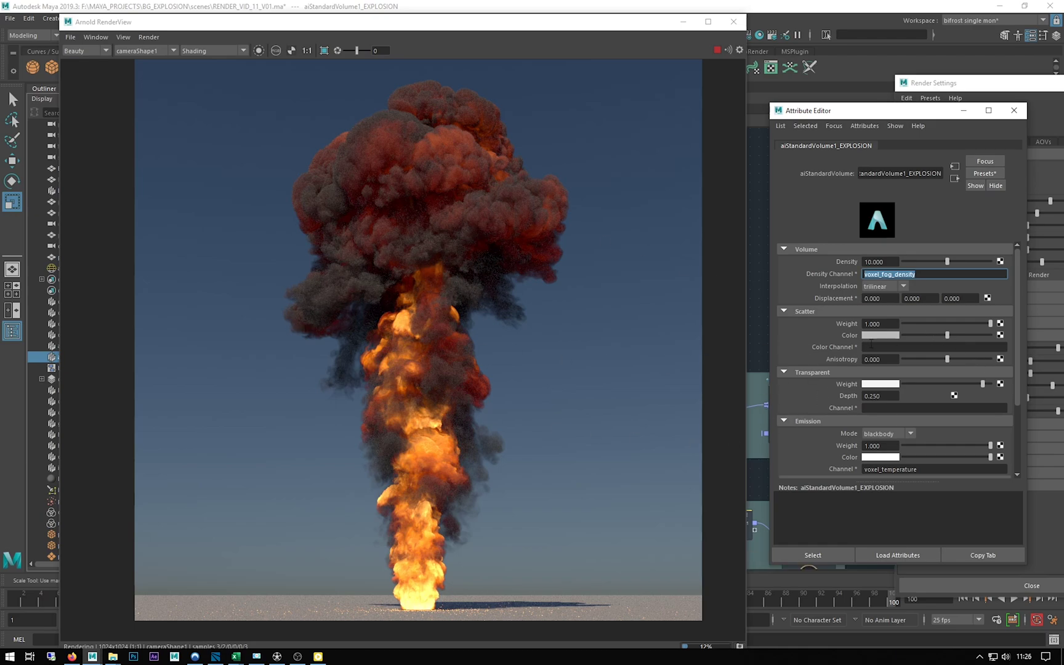
- Try a light tan Scatter Color, then revert it to grey and darken it slightly
left_click(881, 335)
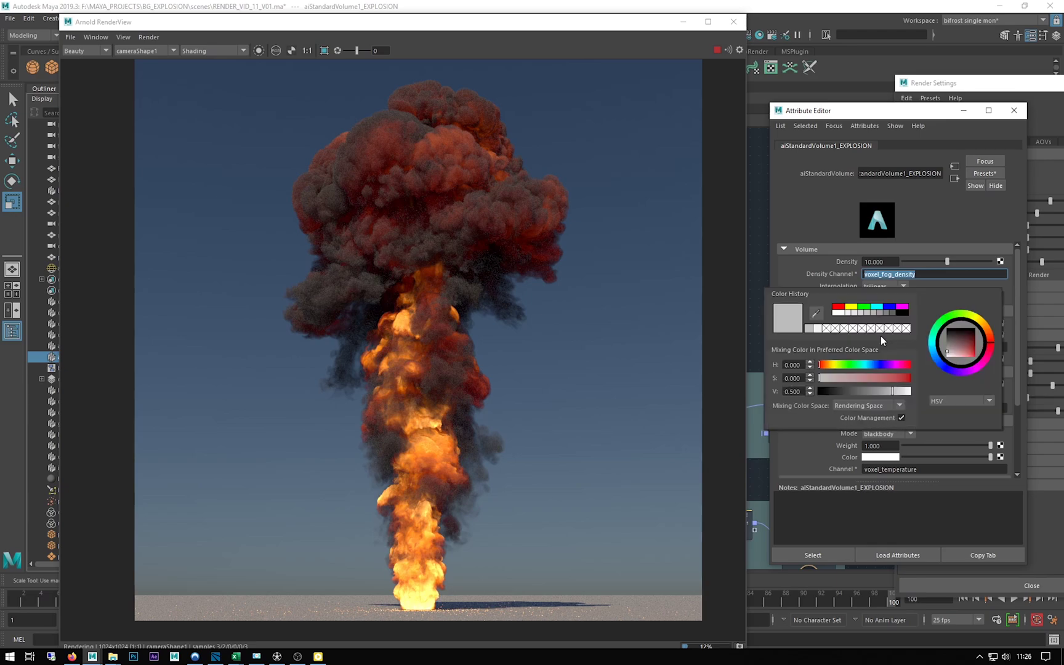
left_click(881, 337)
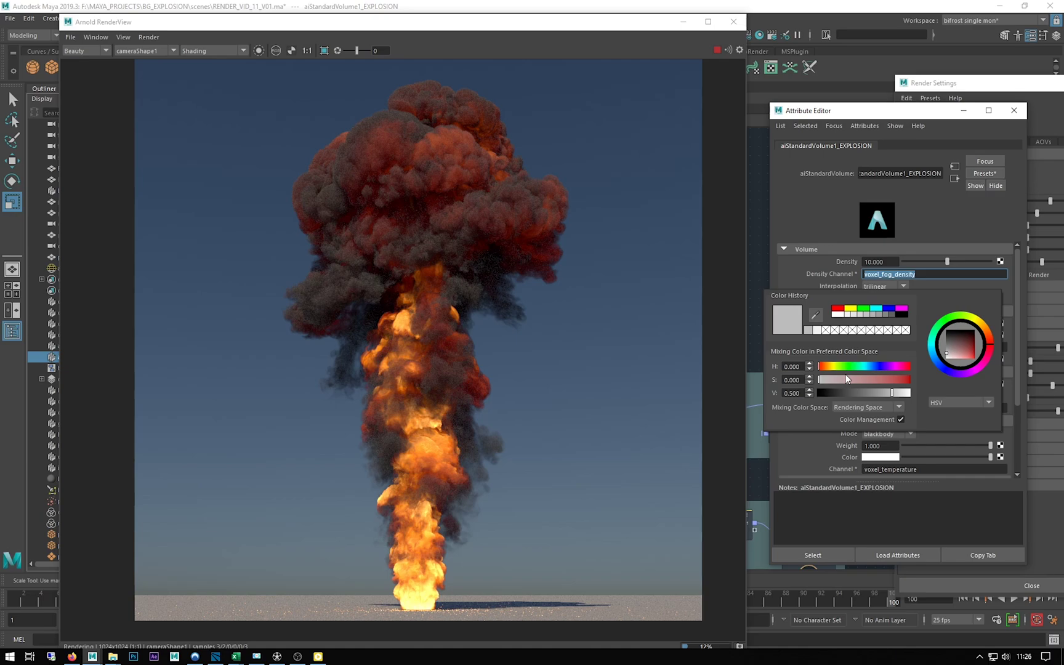
left_click_drag(830, 367, 905, 390)
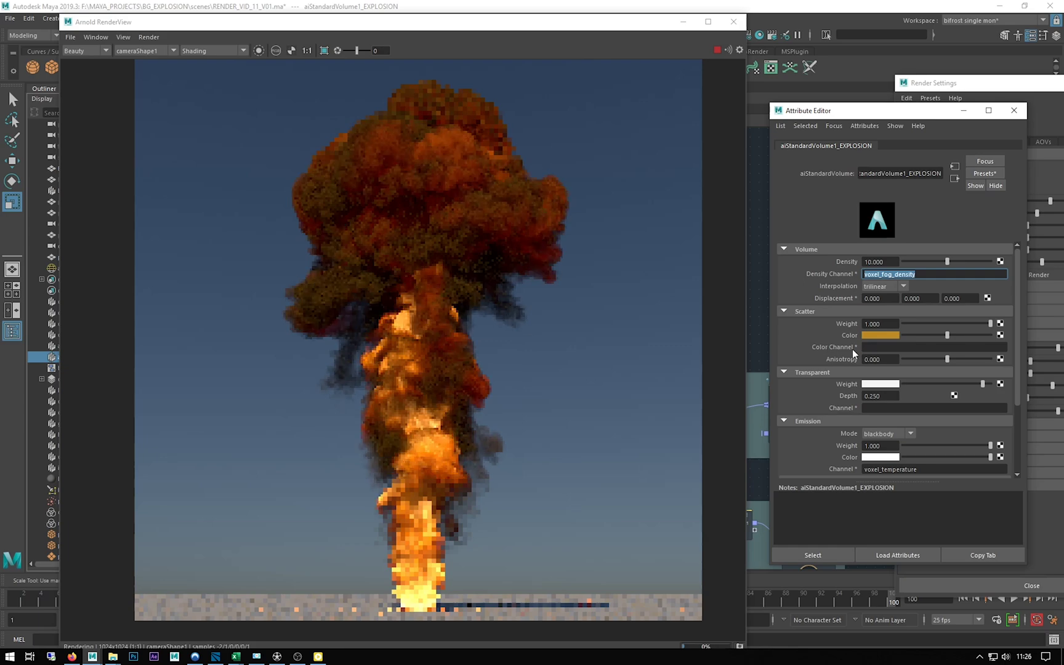
left_click(869, 335)
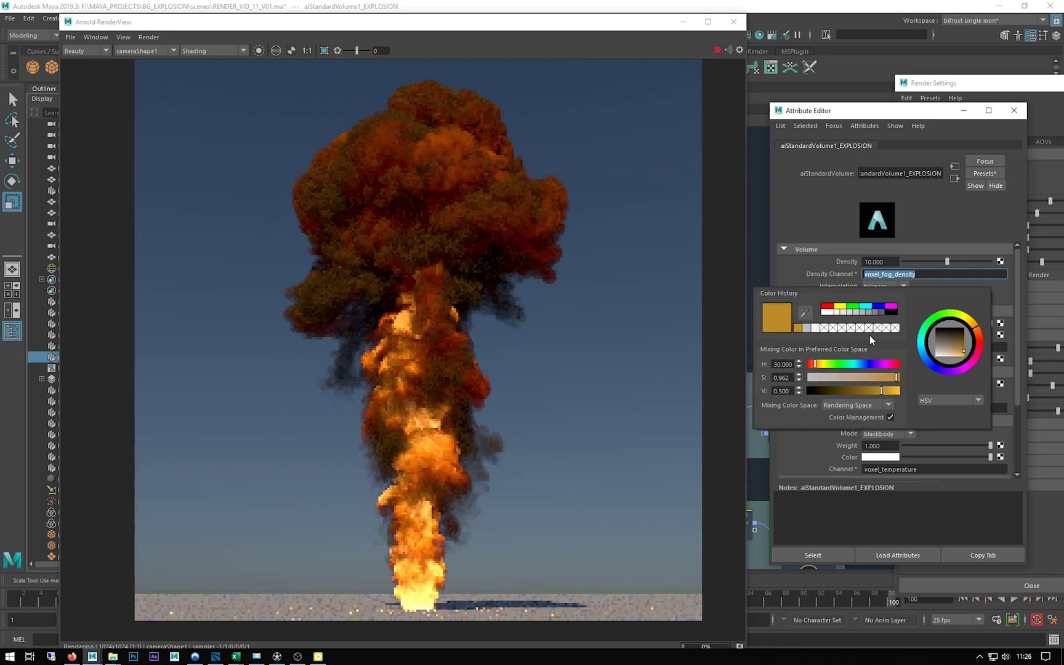
left_click(807, 330)
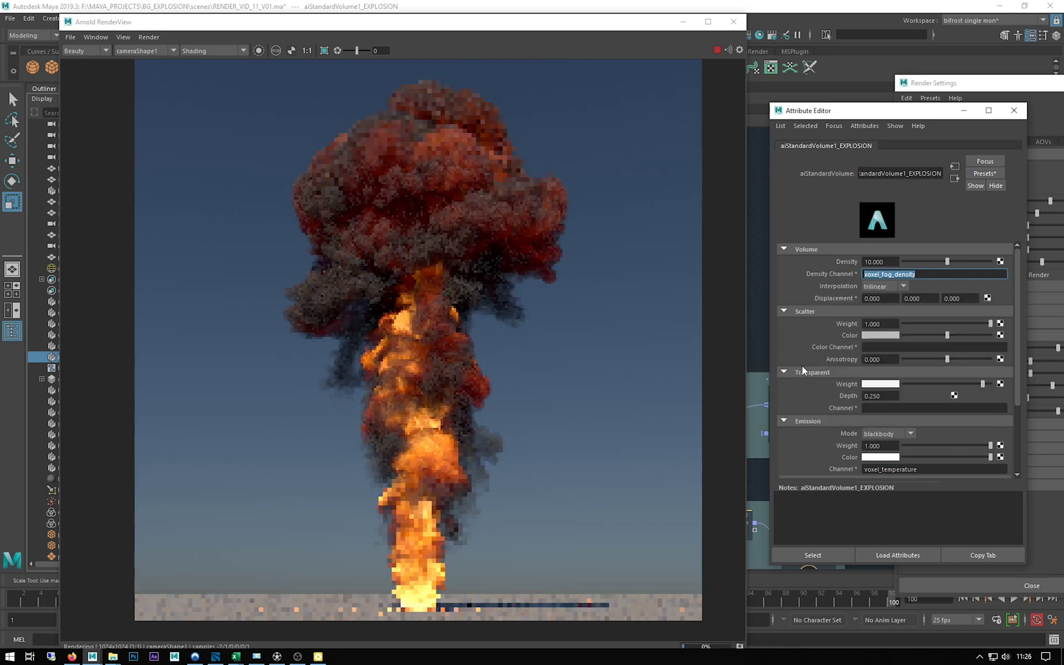
left_click(935, 336)
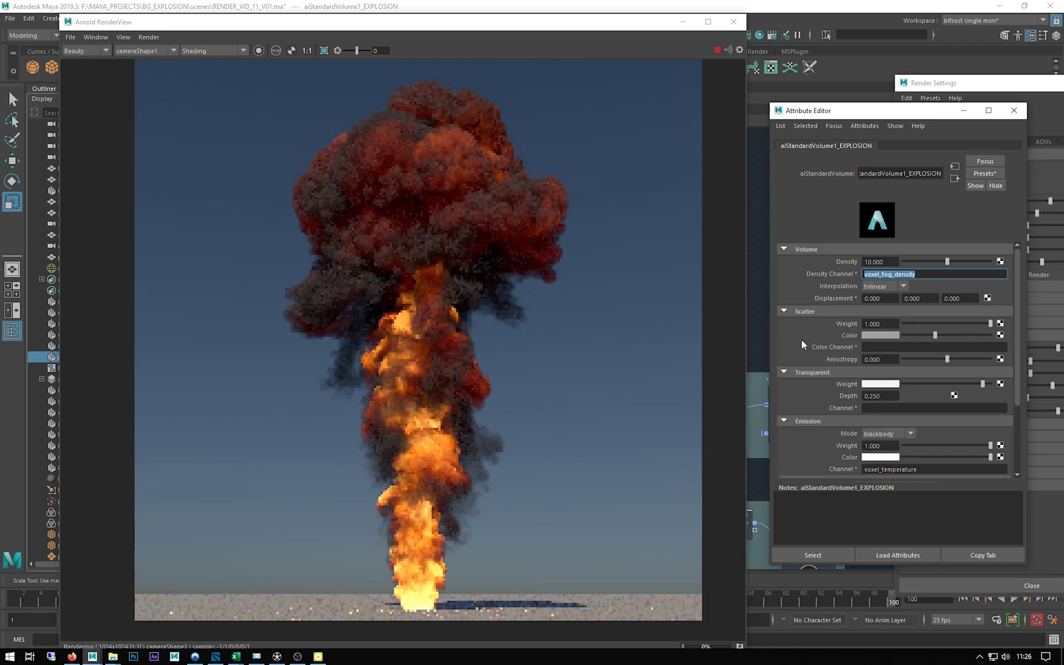
scroll(804, 341, "down", 3)
scroll(803, 332, "up", 2)
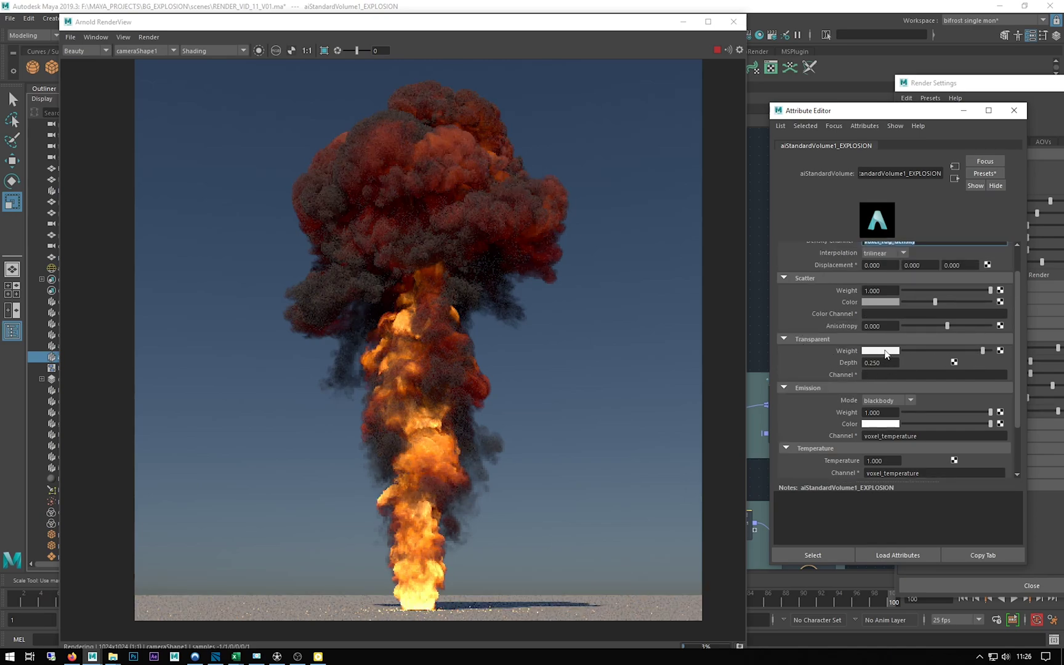
- Test Transparent Weight at black then white, and Transparent Depth at 0.5, 1 and 0.2
left_click_drag(975, 354, 898, 356)
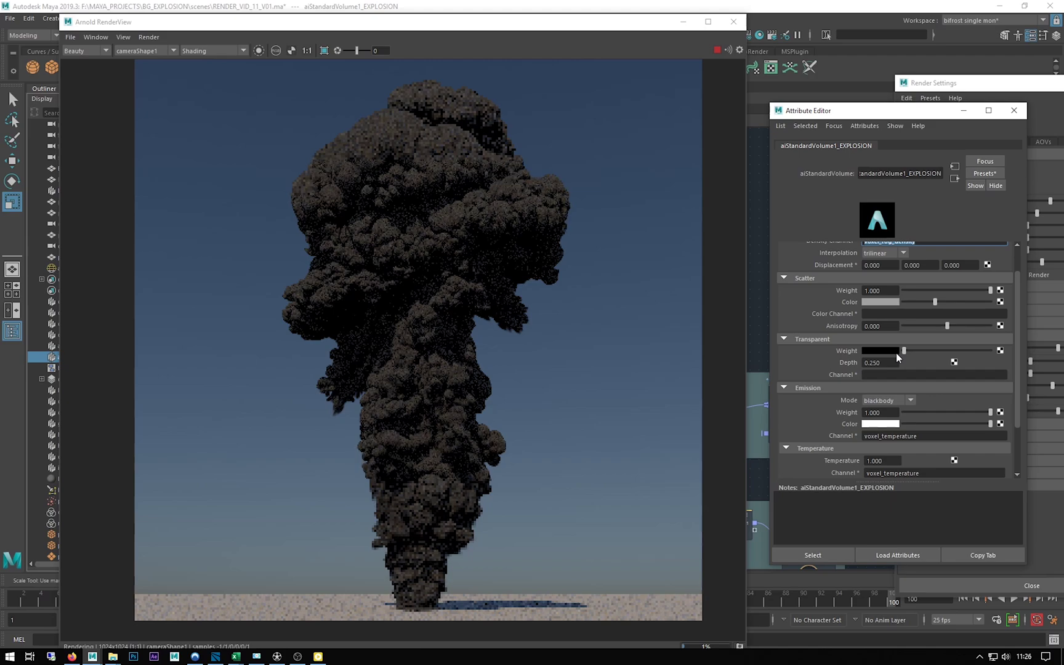
left_click_drag(903, 351, 978, 357)
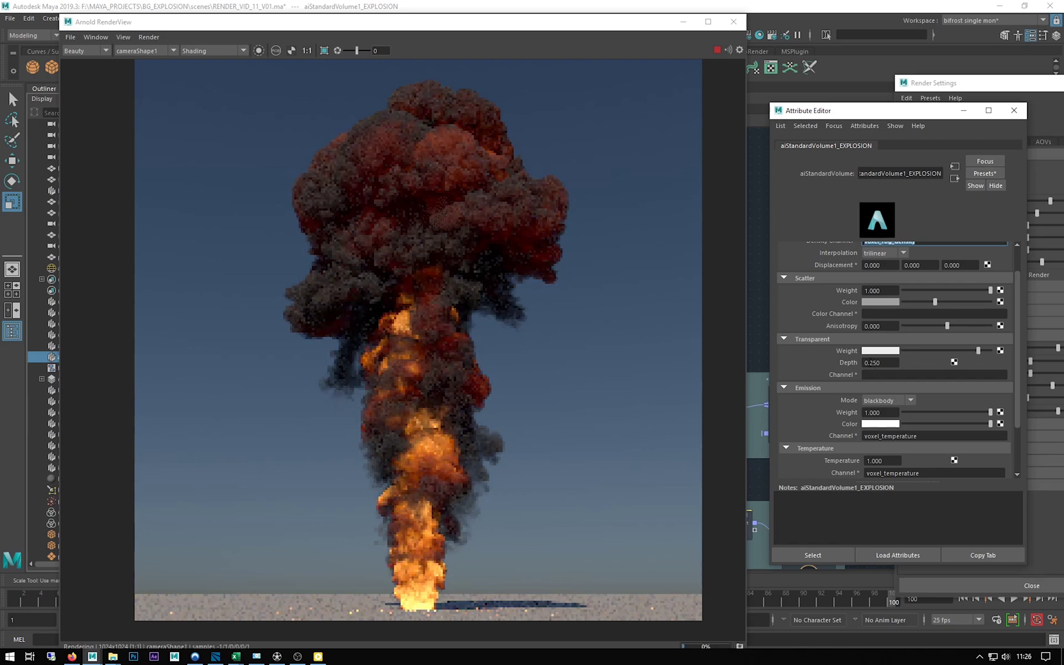
left_click(891, 364)
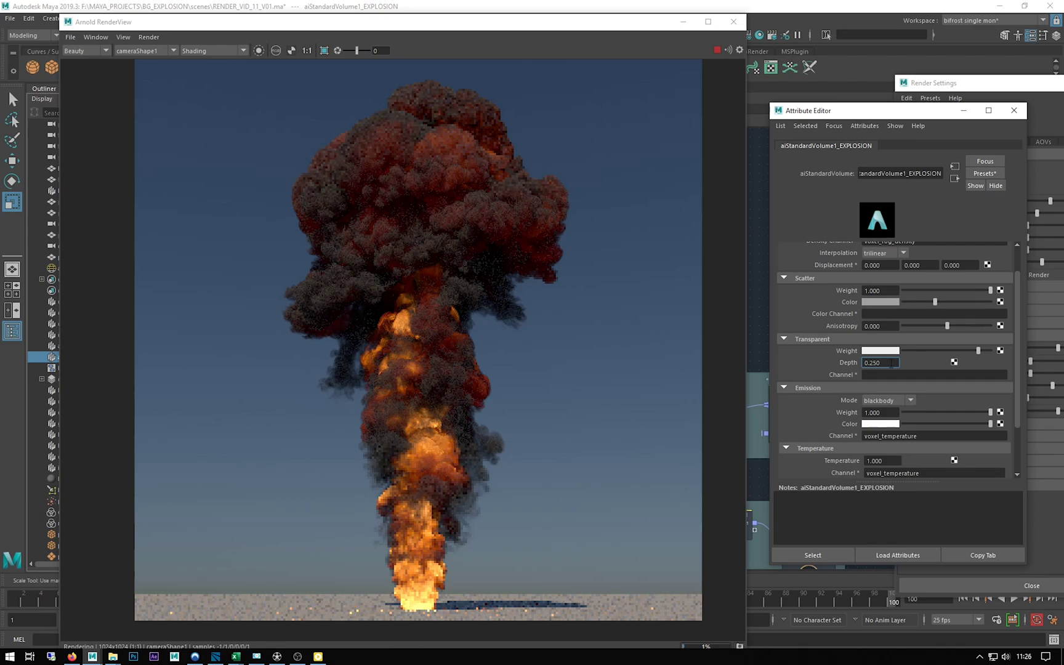
double_click(892, 363)
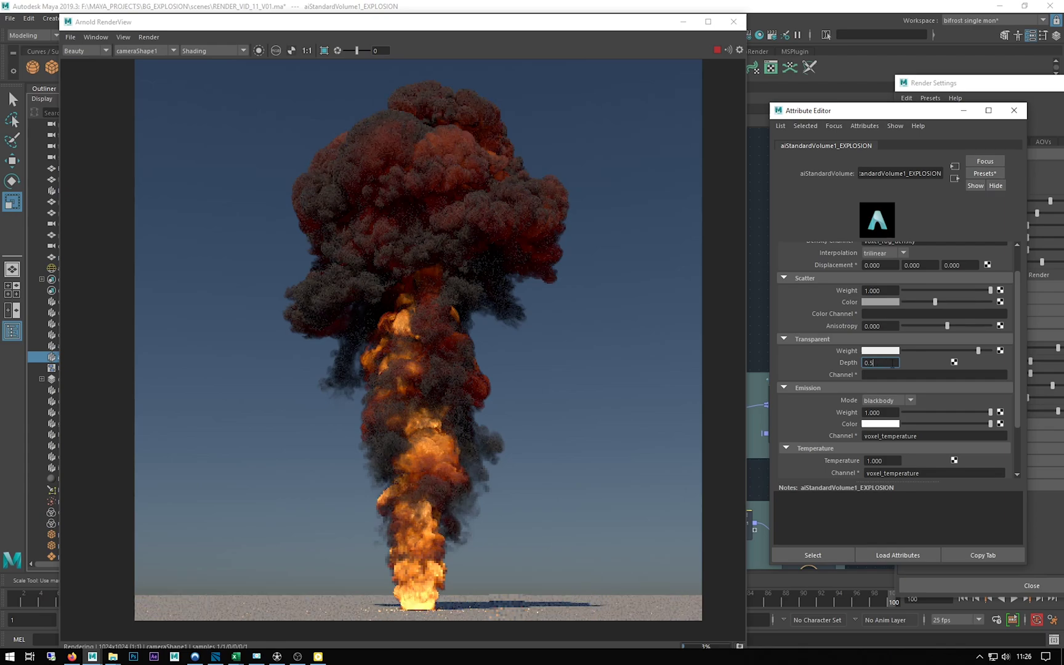
type("5")
key("Return")
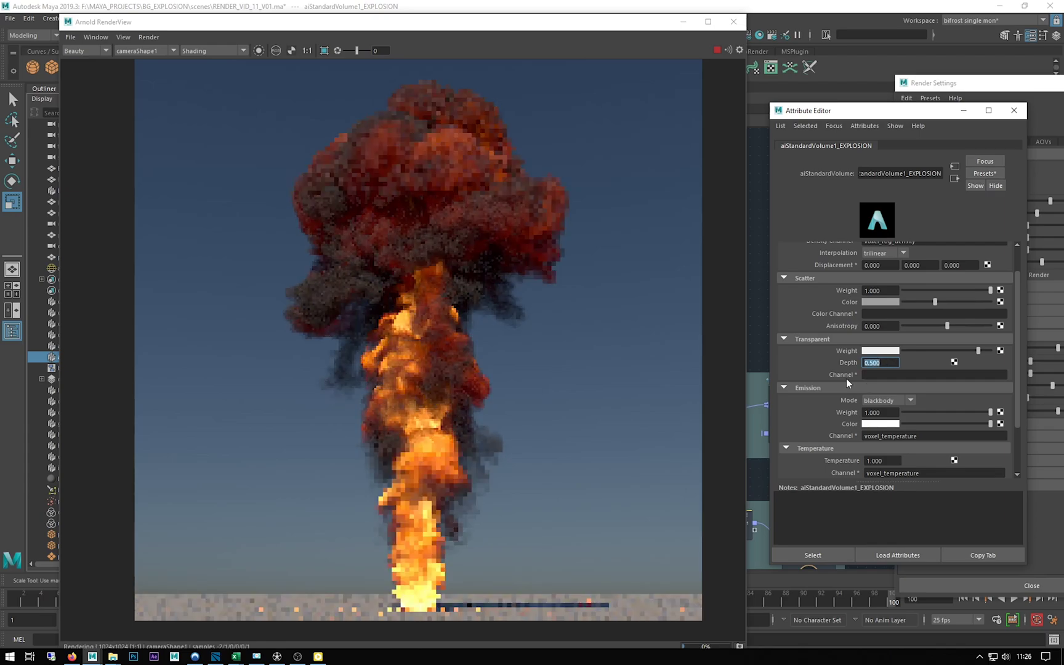
type("1")
key("Return")
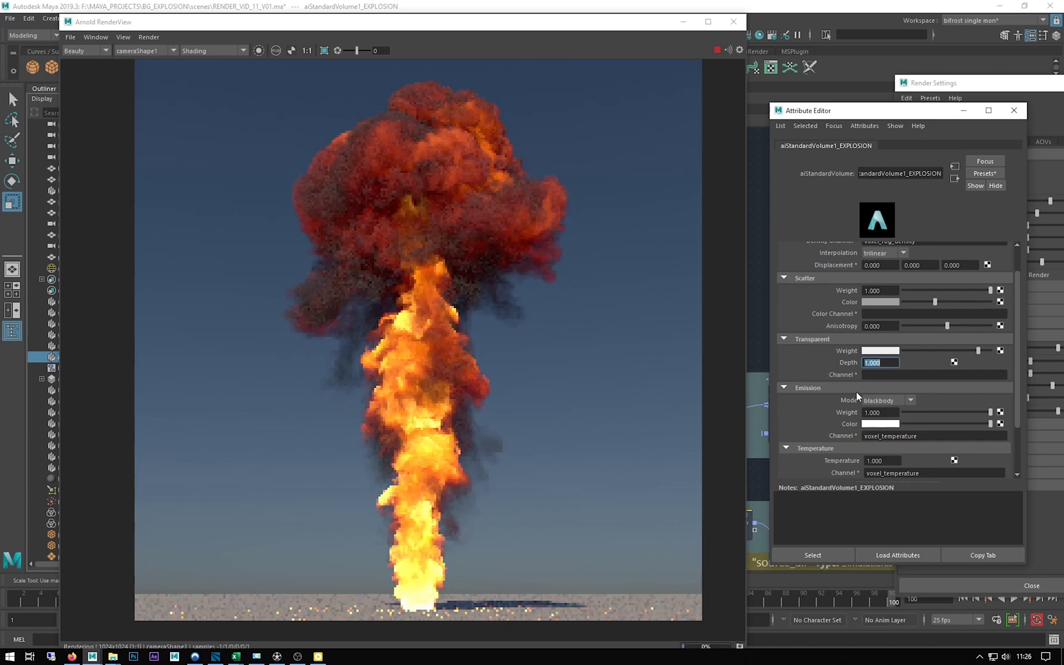
type(".2")
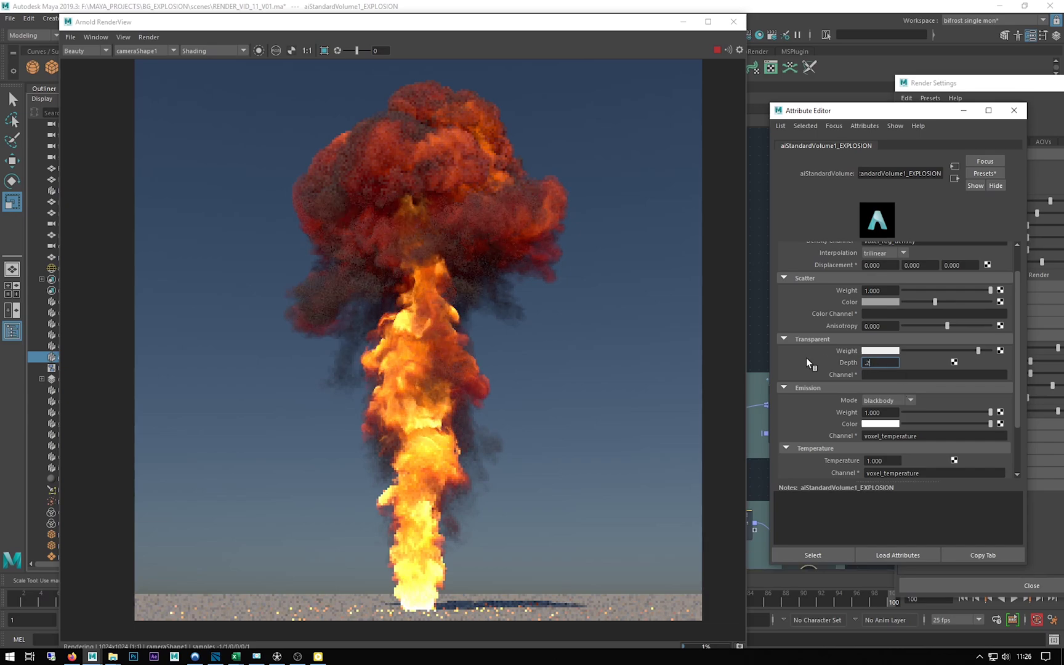
key("Return")
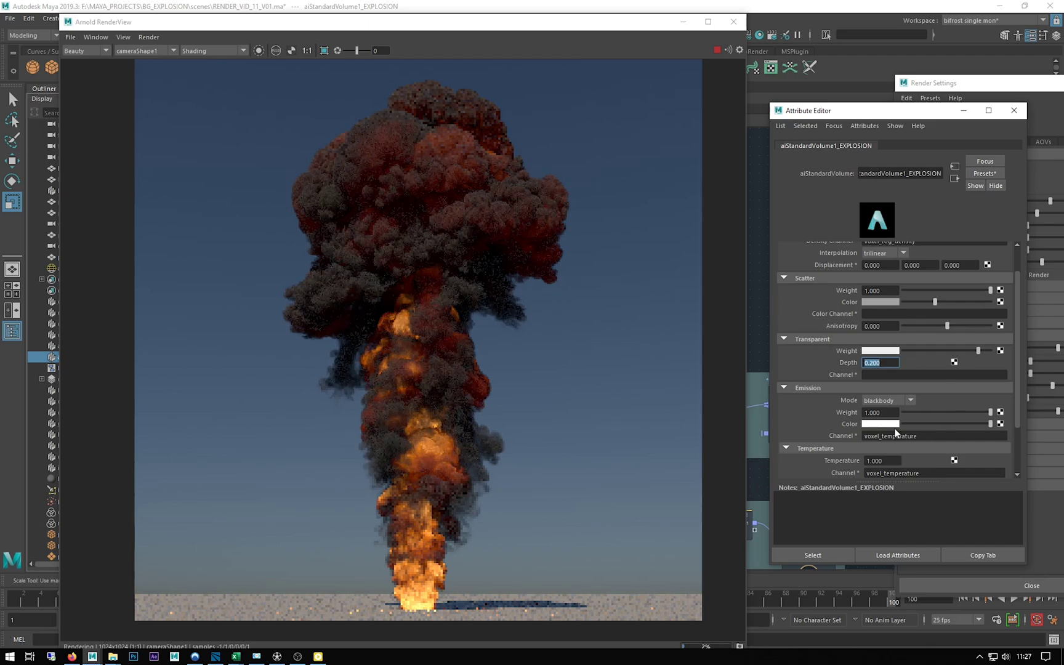
- Set Transparent Weight to full white and settle Transparent Depth at 0.200 after trying 0.5 and 0.25
left_click(881, 350)
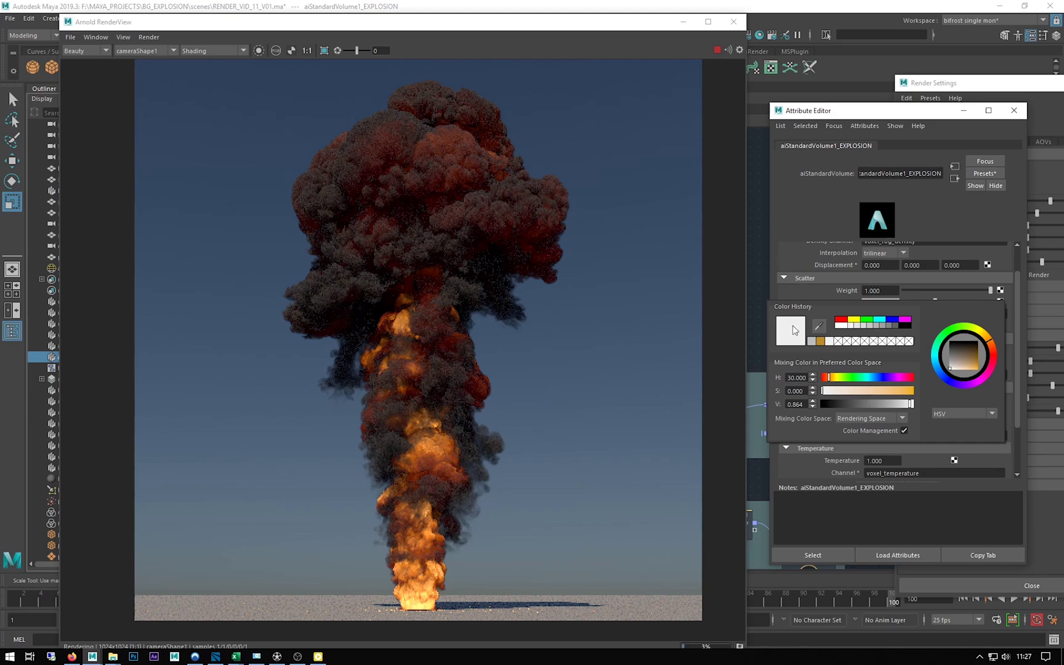
left_click(842, 327)
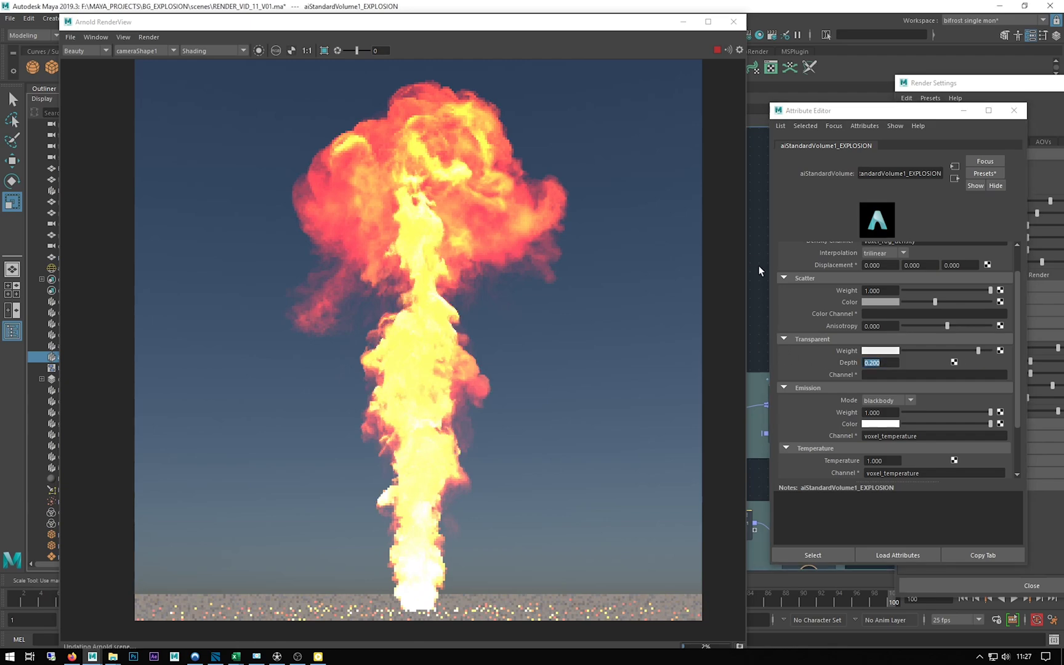
type("0.5")
key("Return")
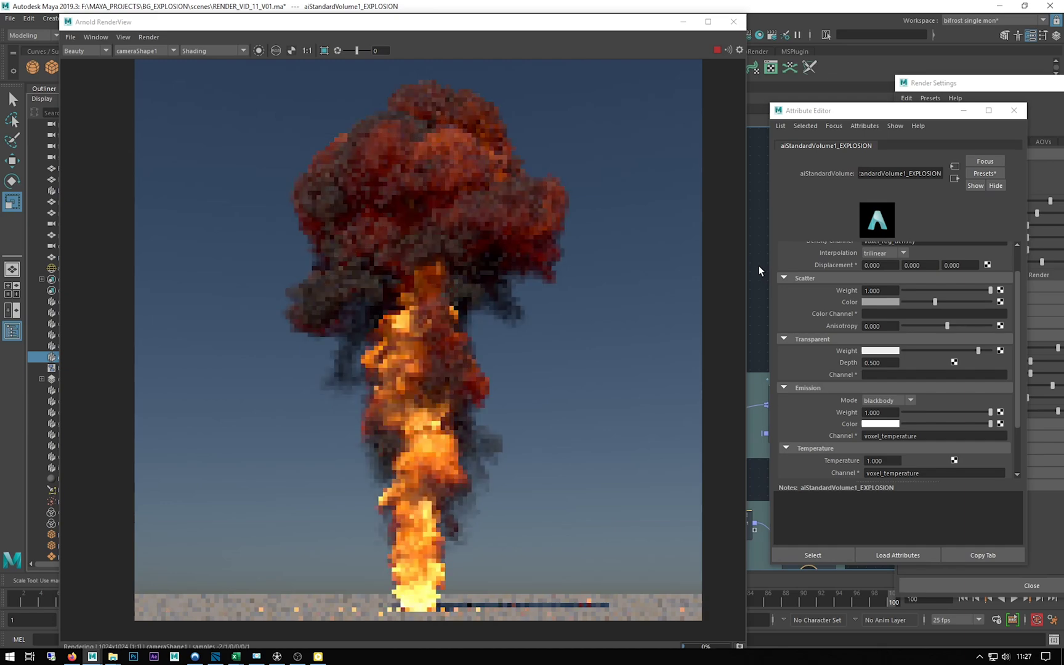
type("0.25")
key("Return")
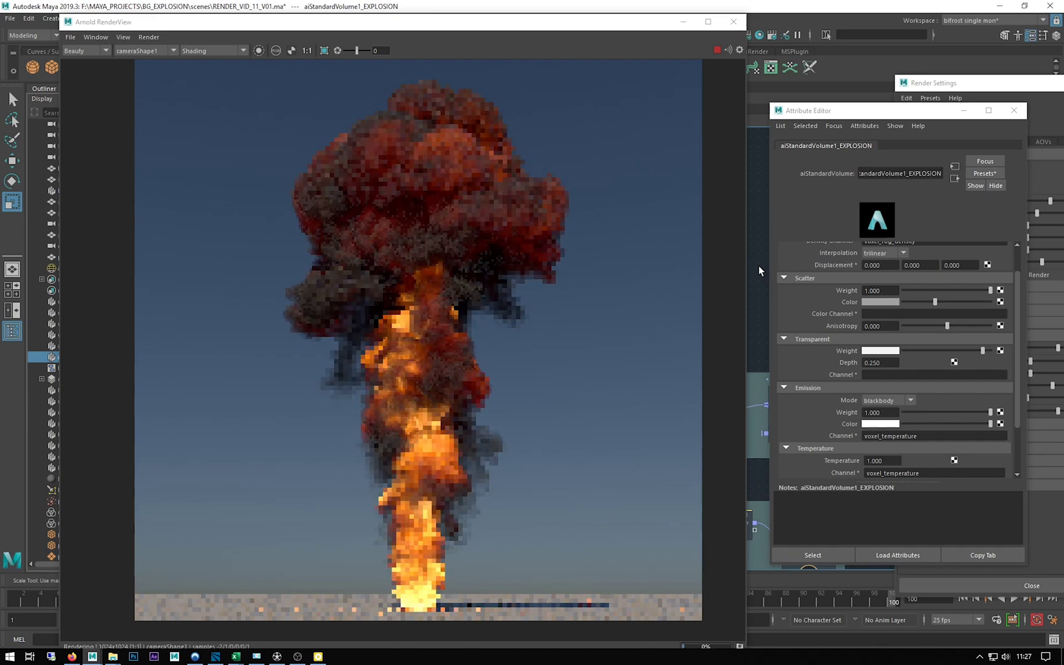
left_click(872, 363)
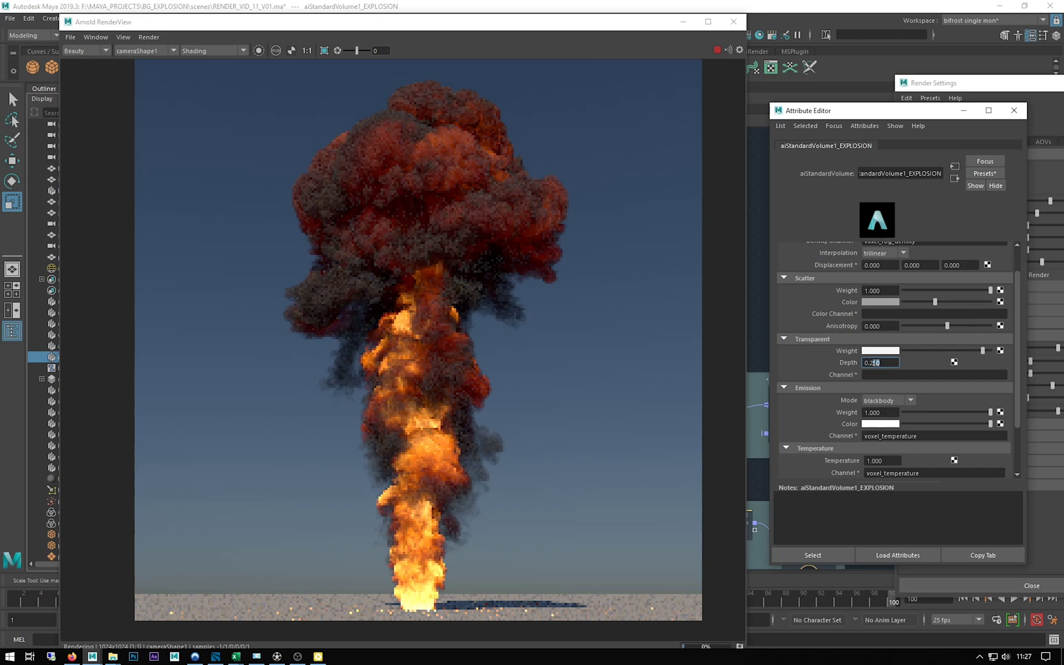
key("Delete")
key("Delete")
key("Return")
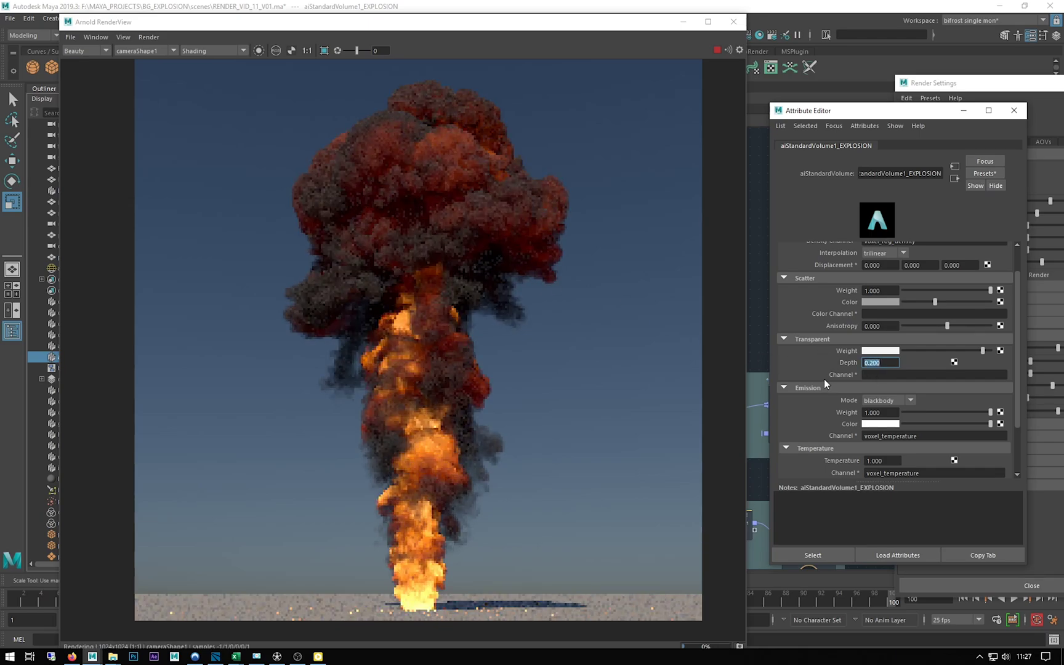
- Lower the explosion shader's Emission Weight slightly to test a dimmer glow
scroll(827, 383, "down", 1)
scroll(827, 383, "down", 1)
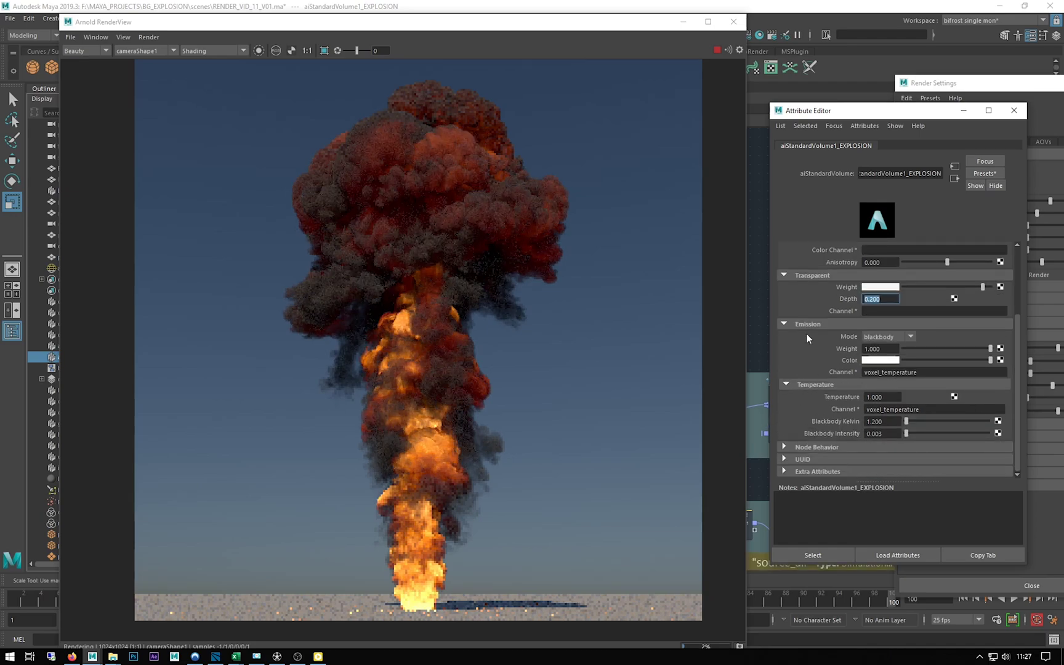
left_click_drag(990, 349, 1061, 362)
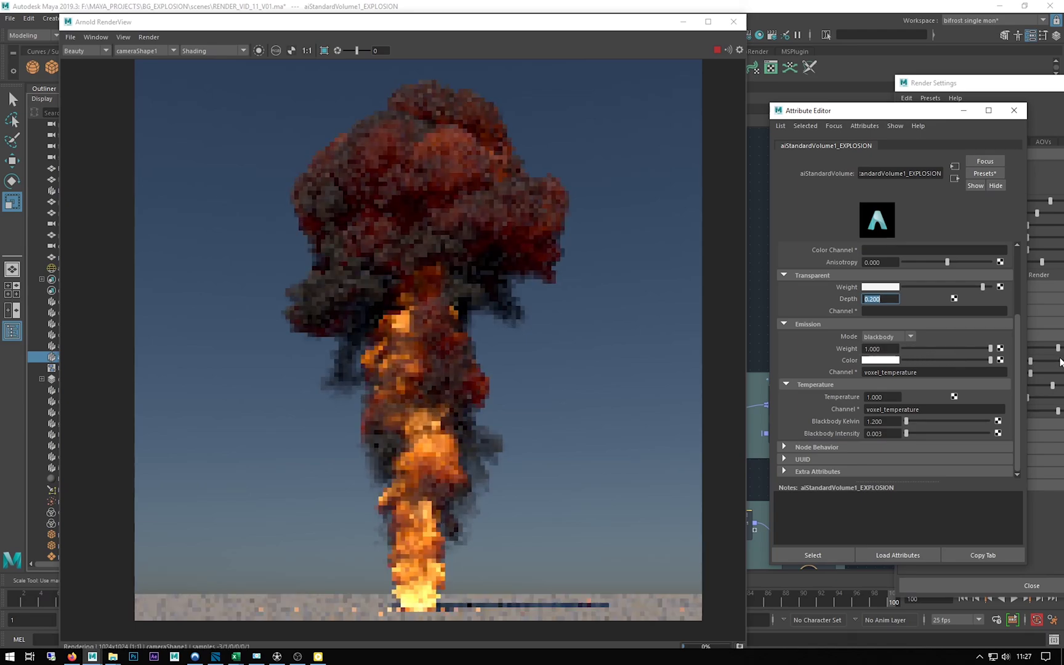
left_click(883, 361)
left_click(865, 333)
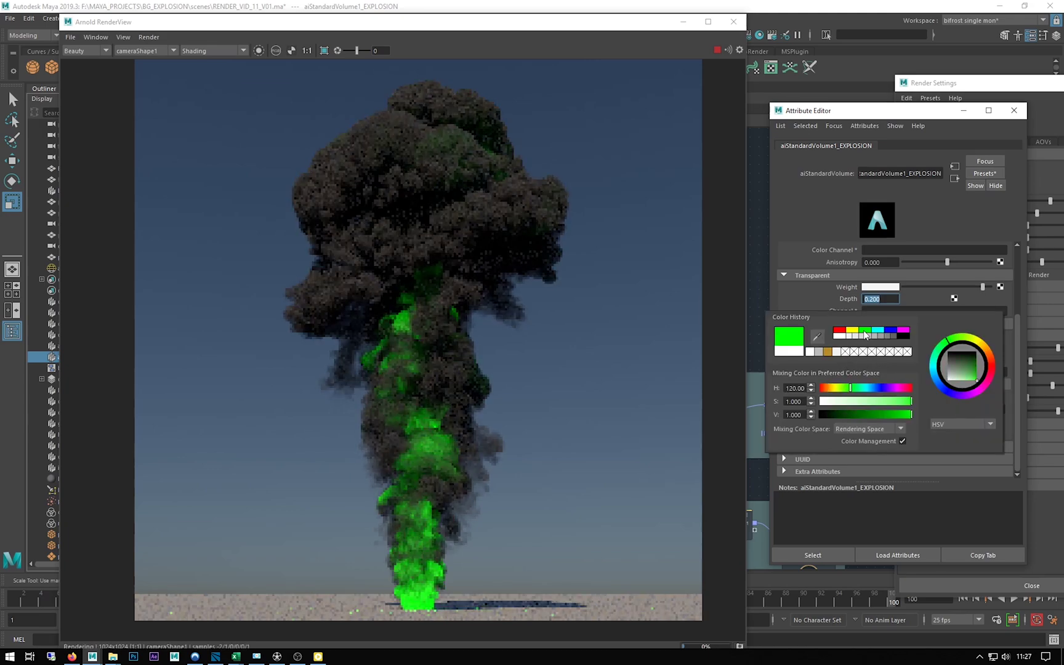
left_click(889, 331)
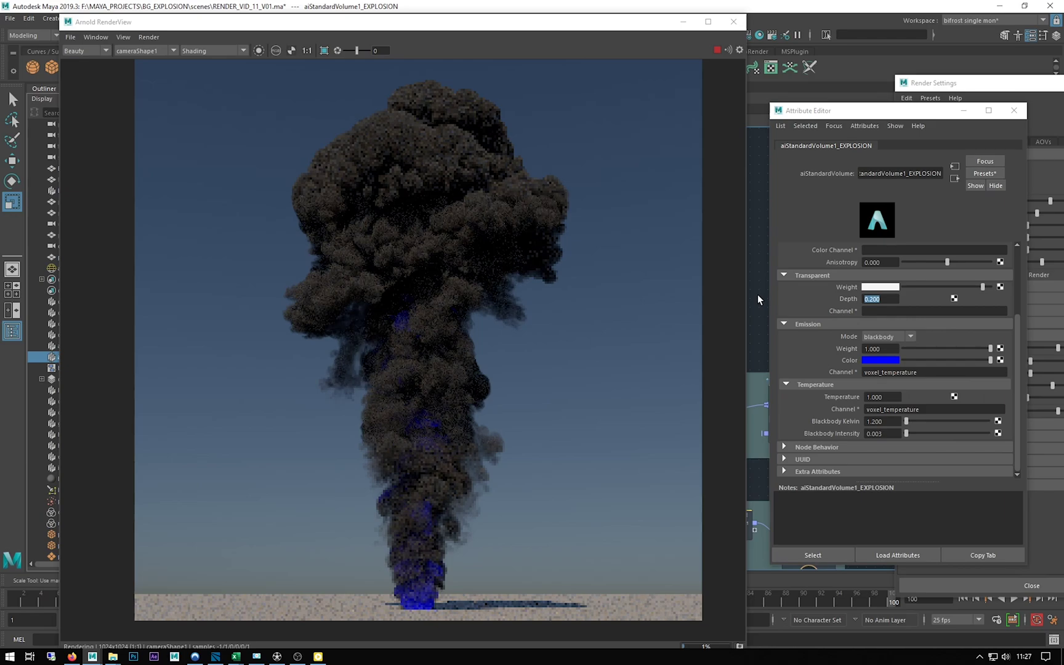
key("ctrl+z")
key("ctrl+z")
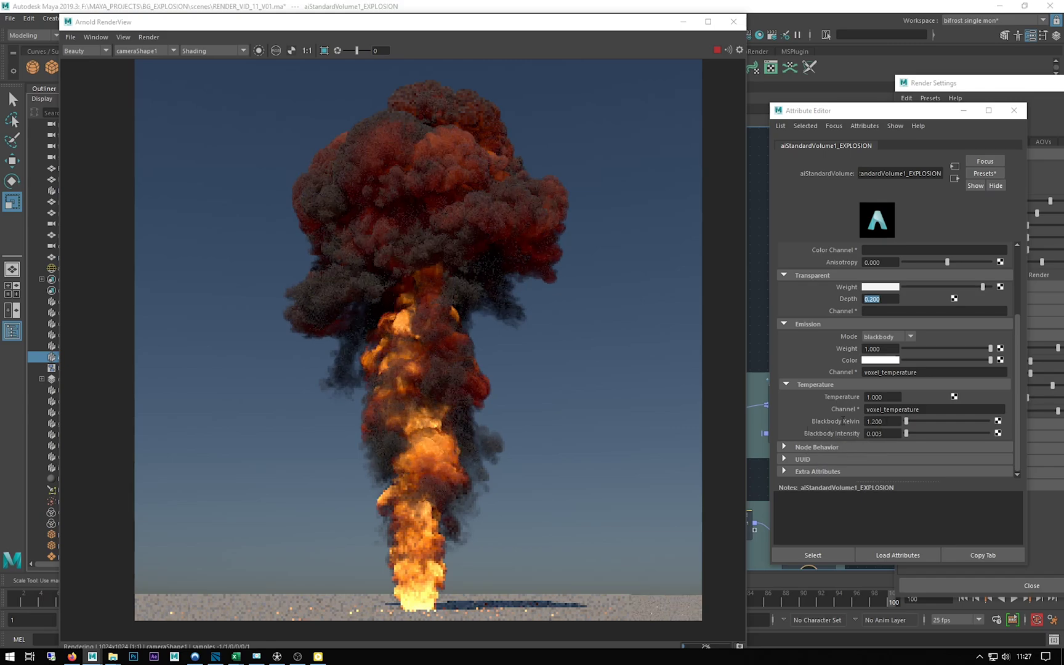
- Try Blackbody Kelvin at 2 and 1.3, then settle on 1.400 for deeper red flames
key("Tab")
key("Tab")
key("Tab")
key("Tab")
key("Tab")
key("Tab")
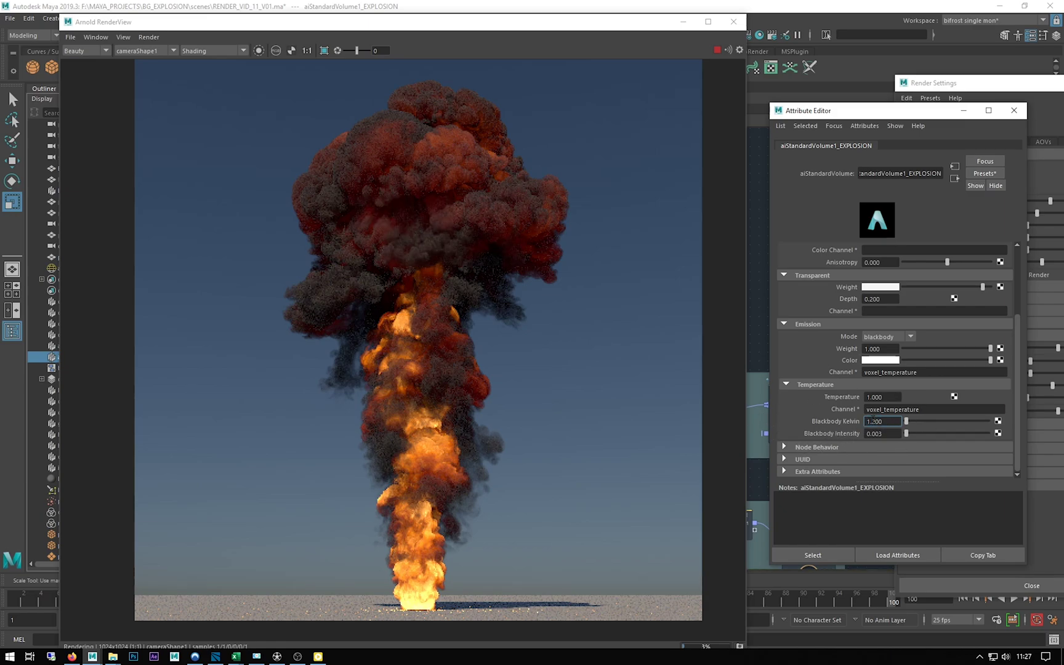
type("2")
key("Return")
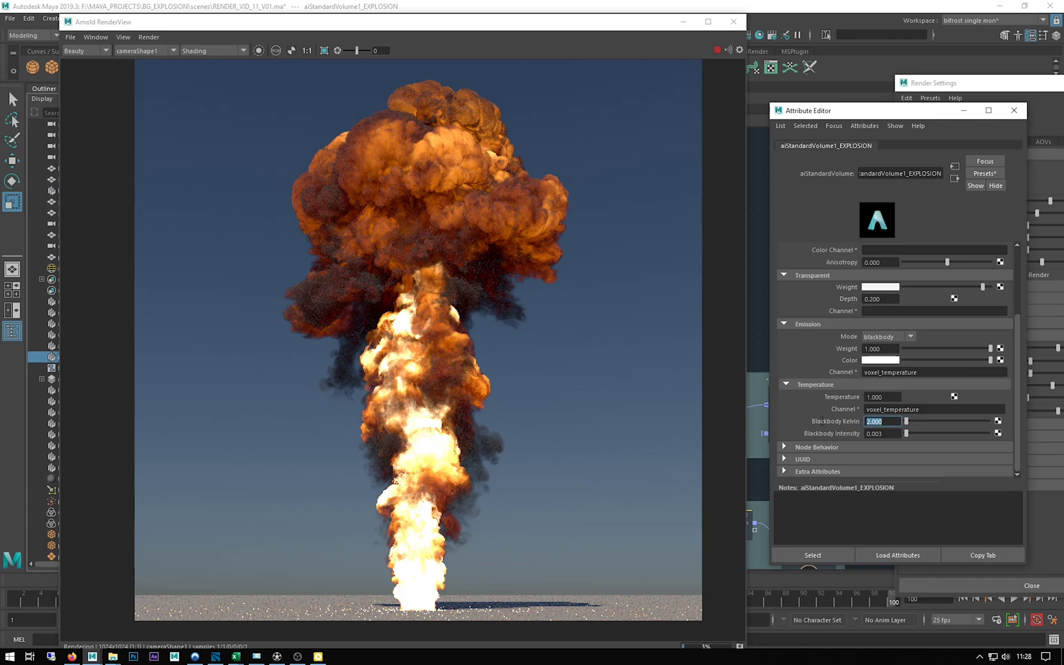
type("1.3")
key("Return")
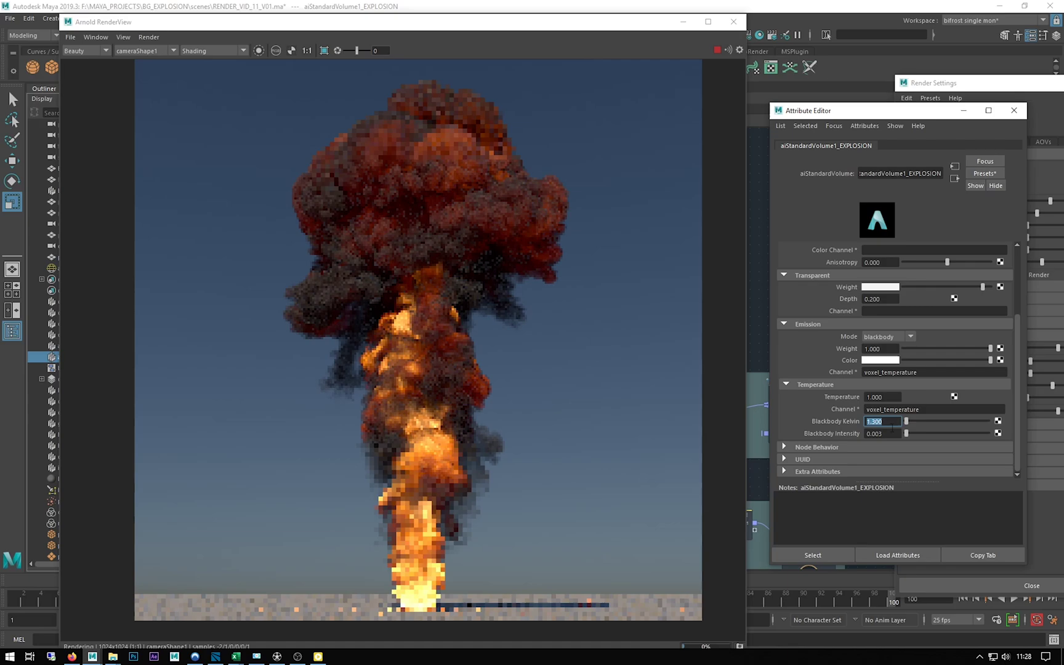
type("1.4")
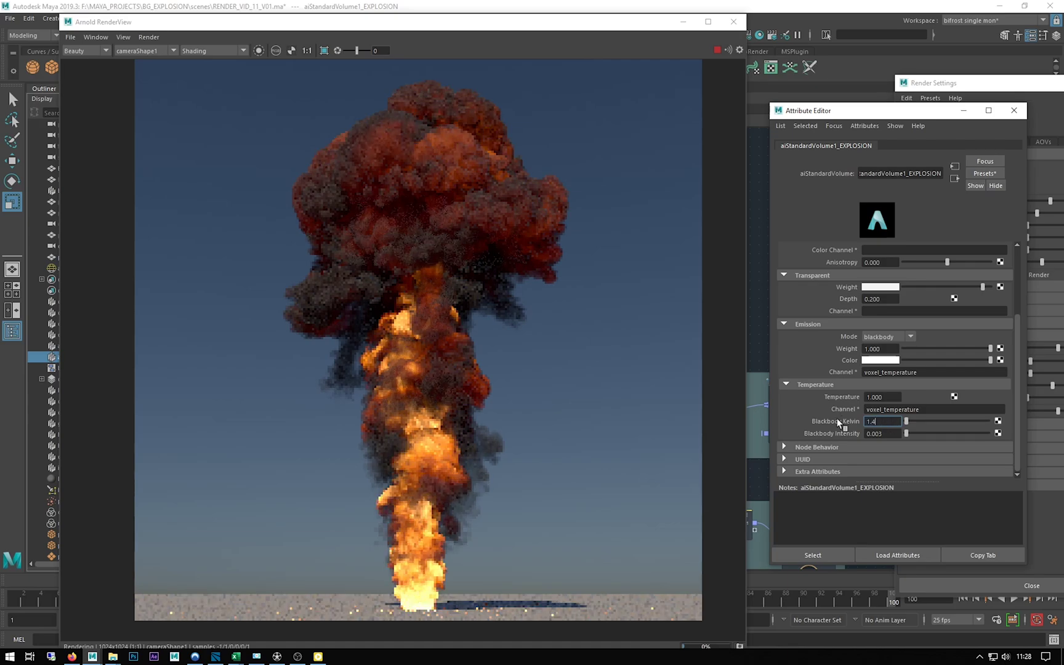
key("Return")
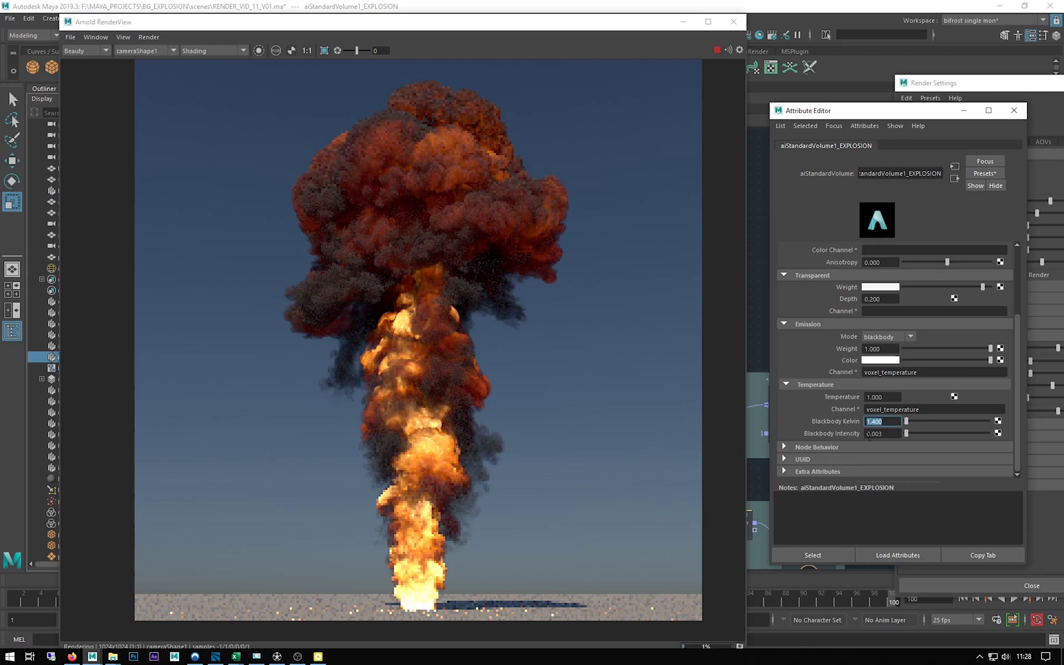
- Raise Blackbody Intensity from 0.003 to 0.010 for a brighter, more orange fireball
left_click(880, 434)
double_click(882, 435)
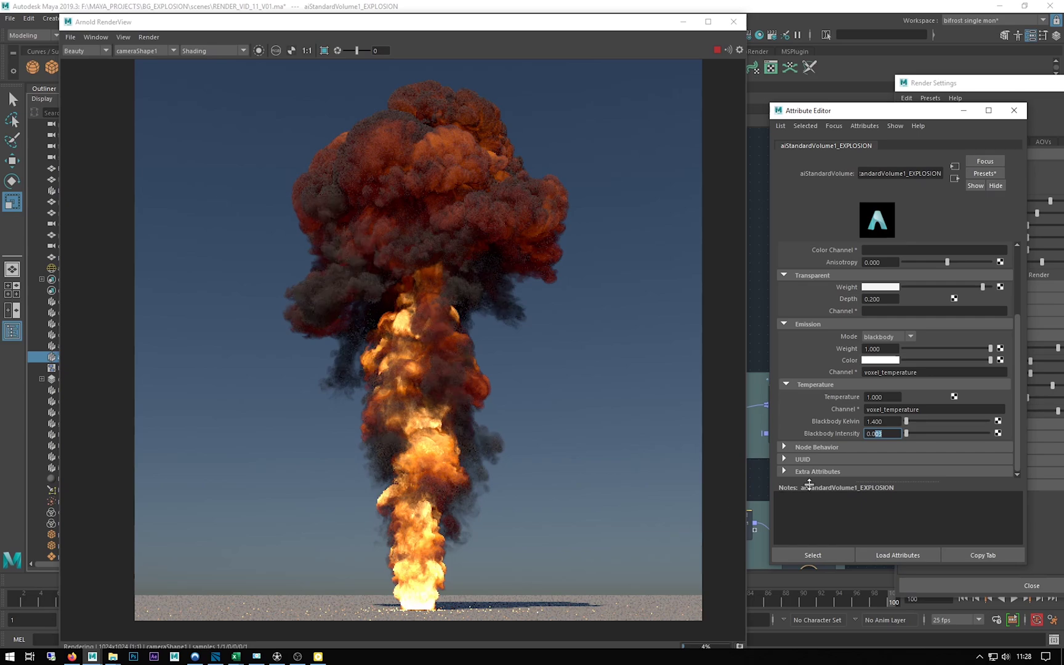
type("010")
key("Return")
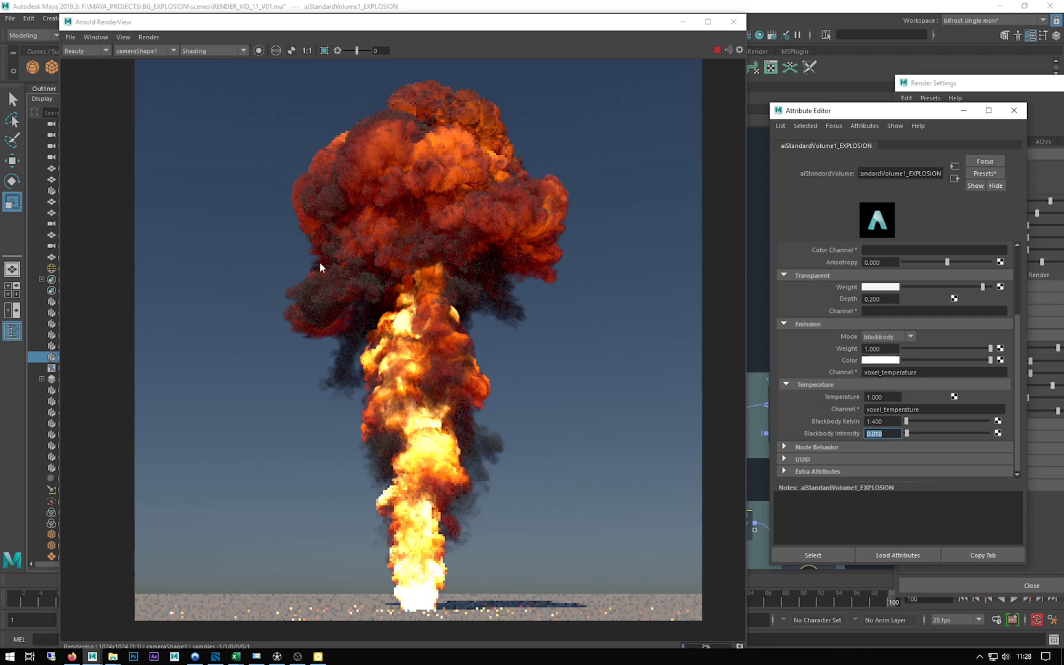
scroll(904, 310, "up", 3)
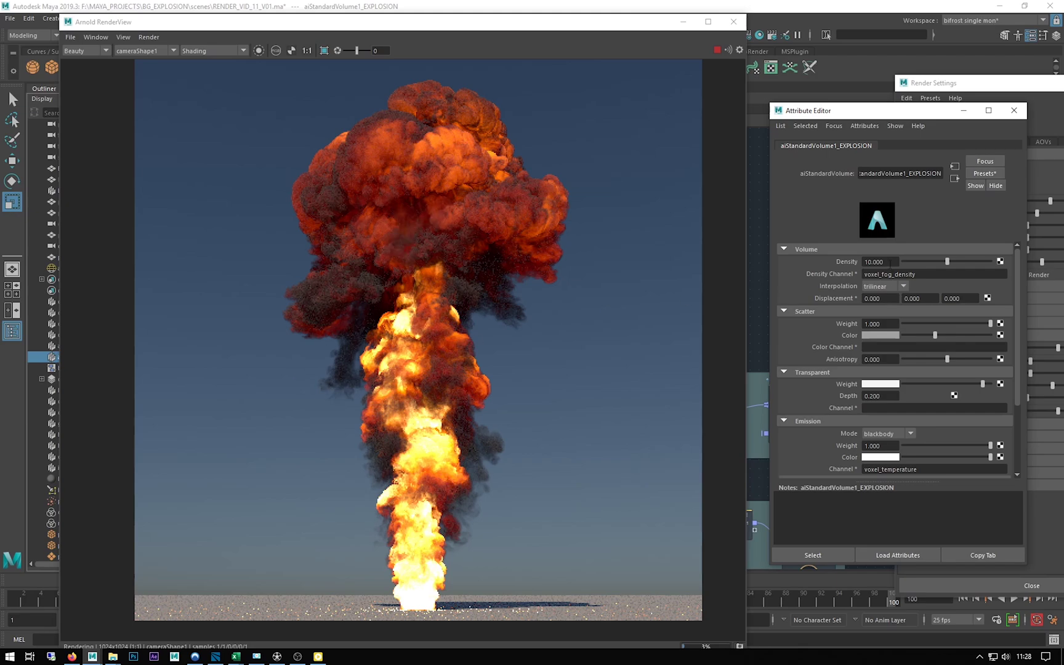
- Test the volume's Density at 1, 10 and 100
left_click(892, 262)
type("1")
key("Return")
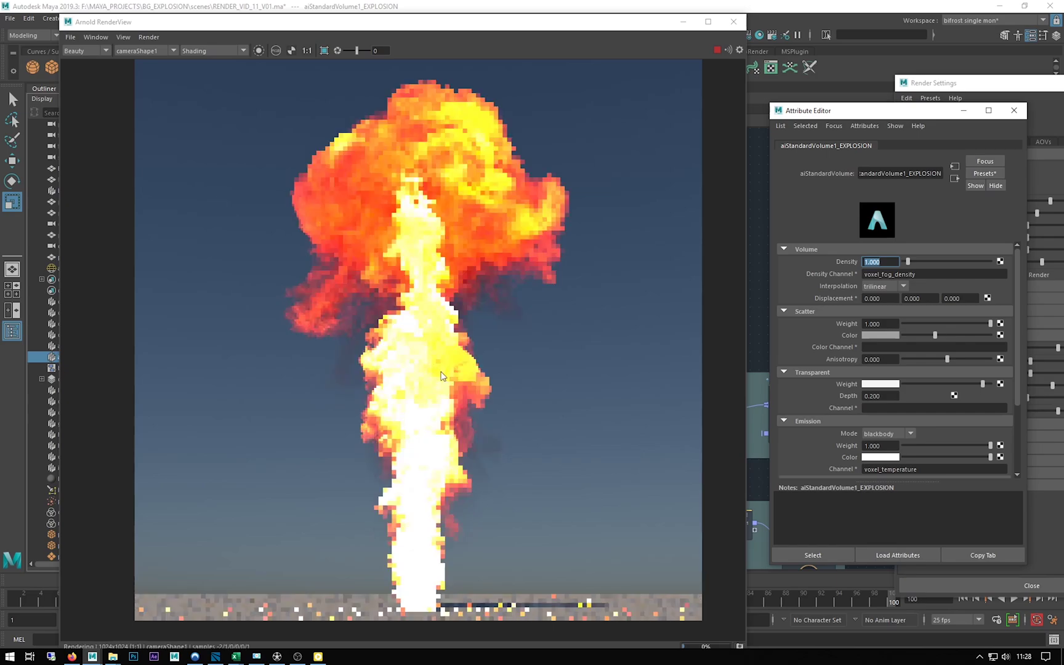
type("10")
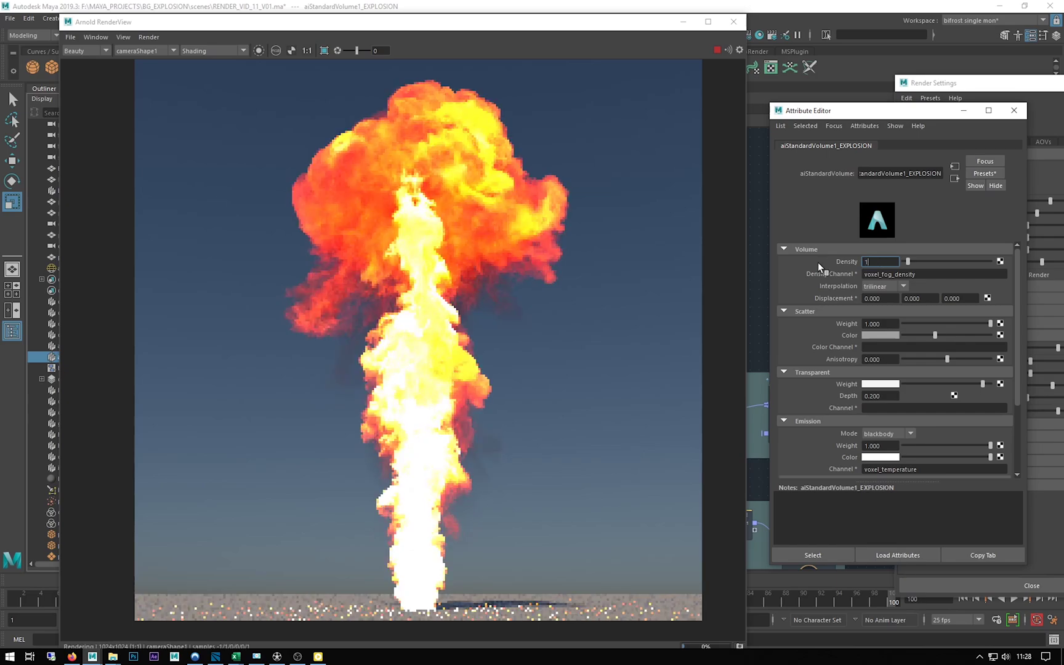
key("Return")
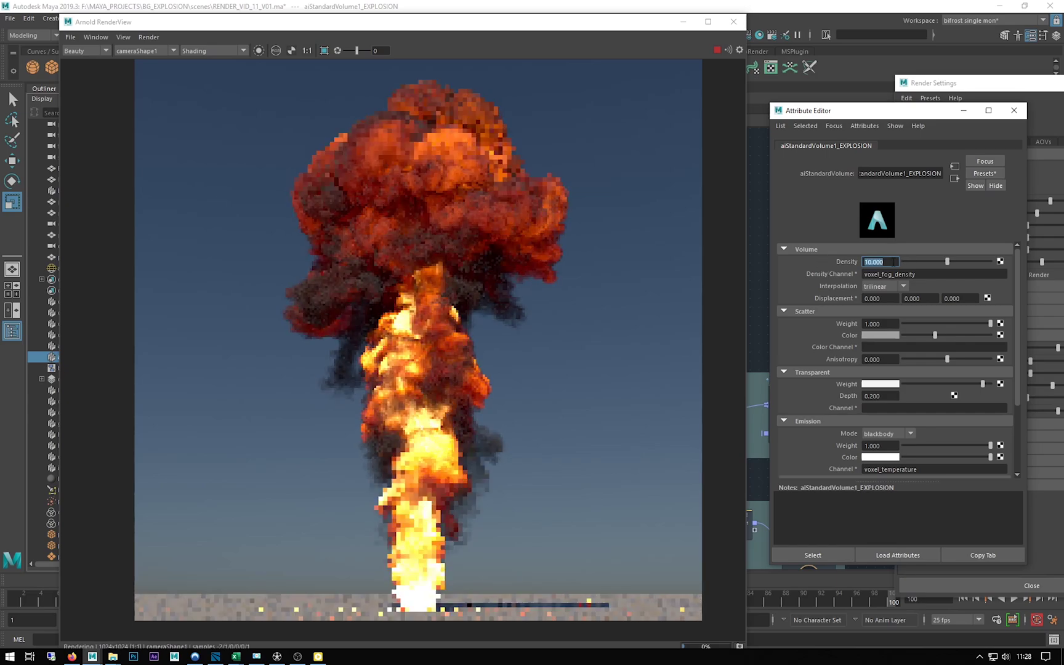
type("100")
key("Return")
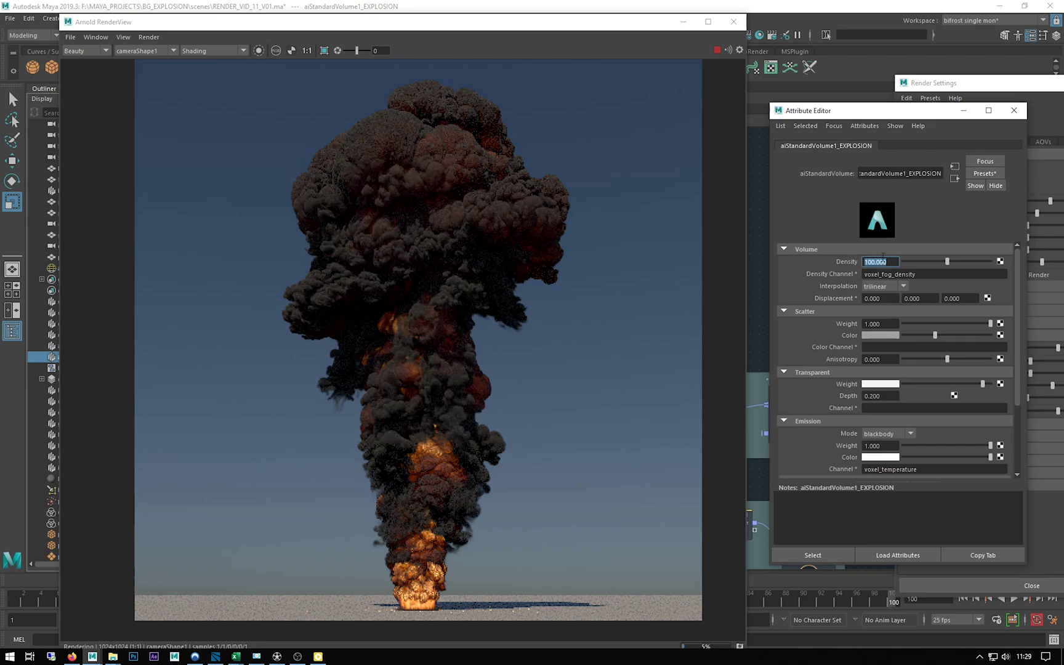
- Narrow Density through 60, 70 and 40, settling on 50 for thick dark smoke
type("60")
key("Return")
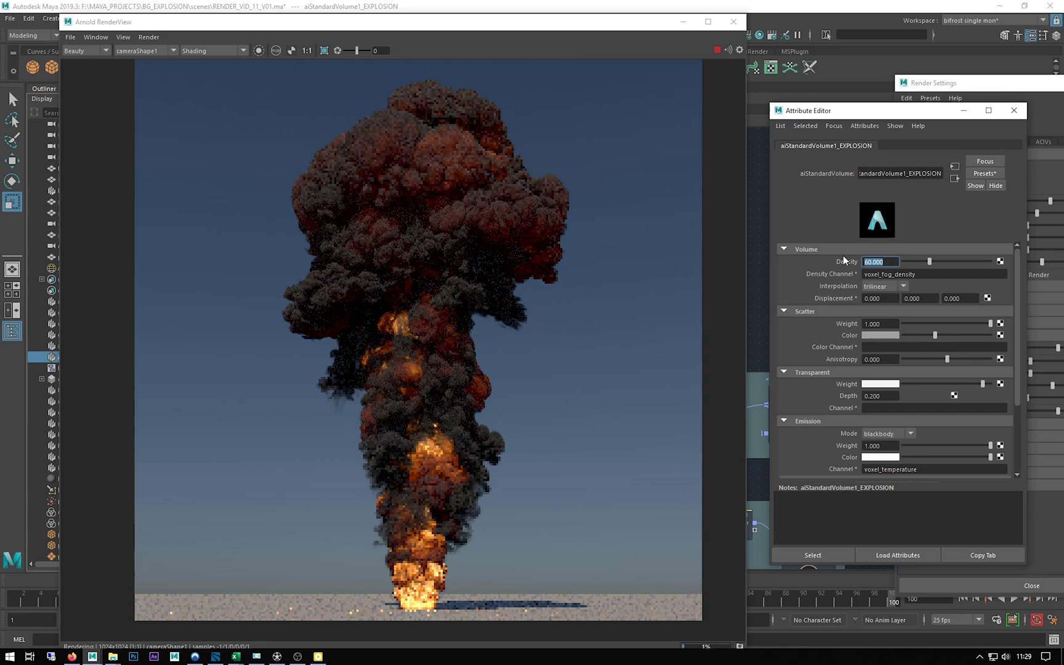
type("7")
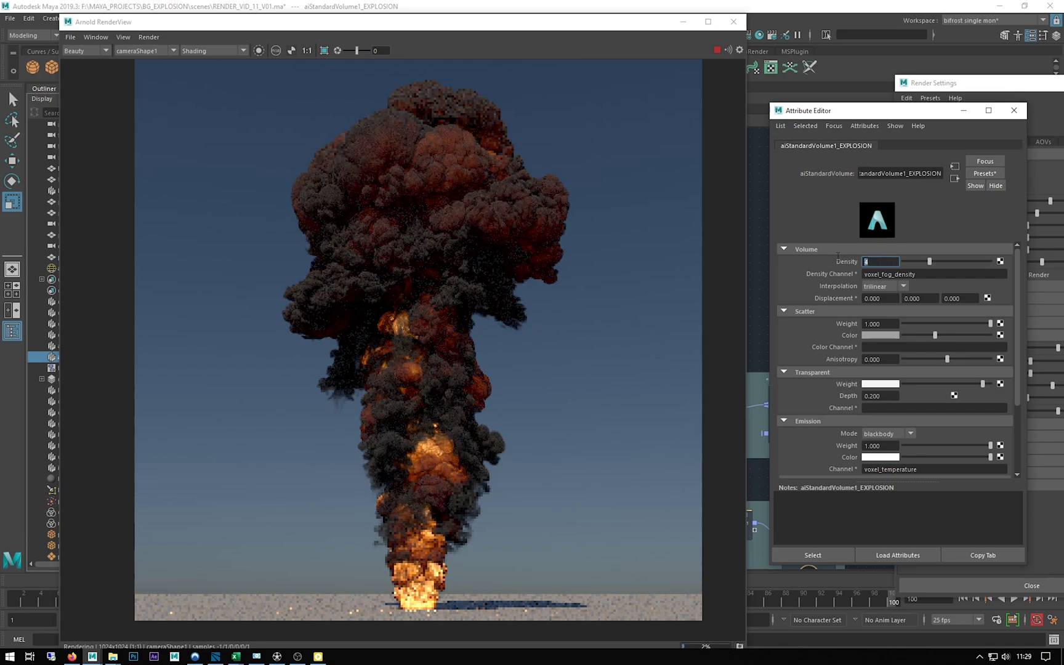
type("0")
key("Return")
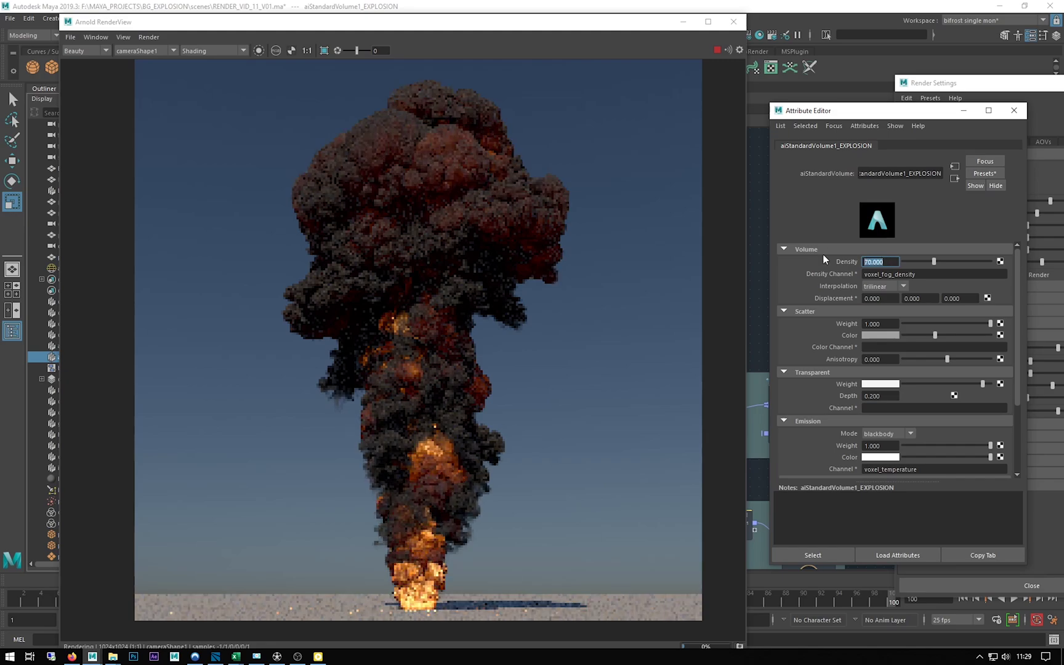
type("40")
key("Return")
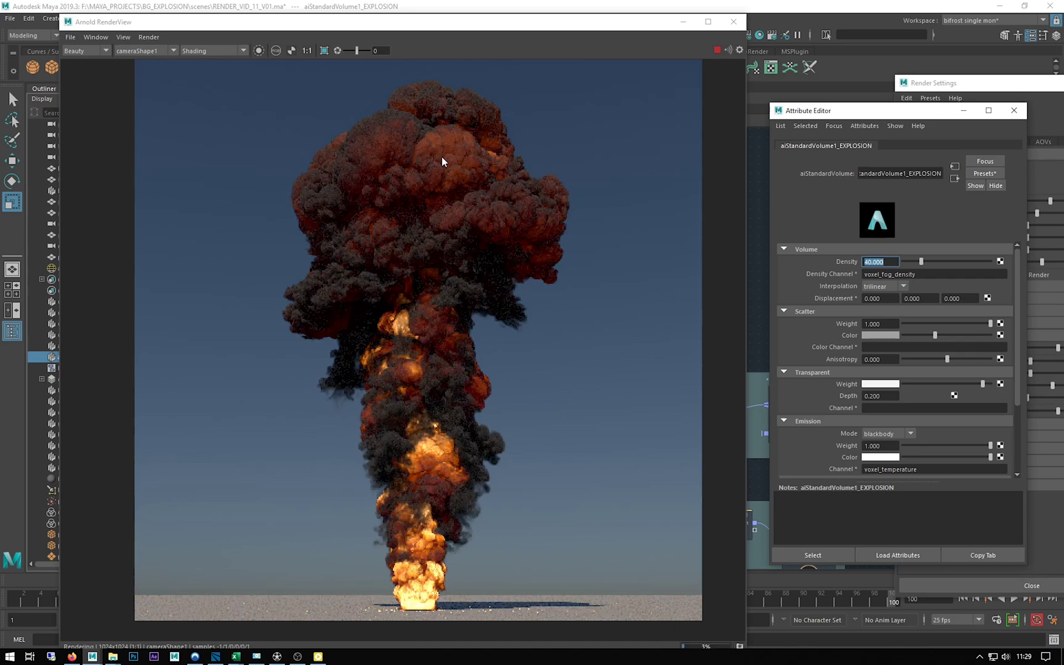
type("50")
key("Return")
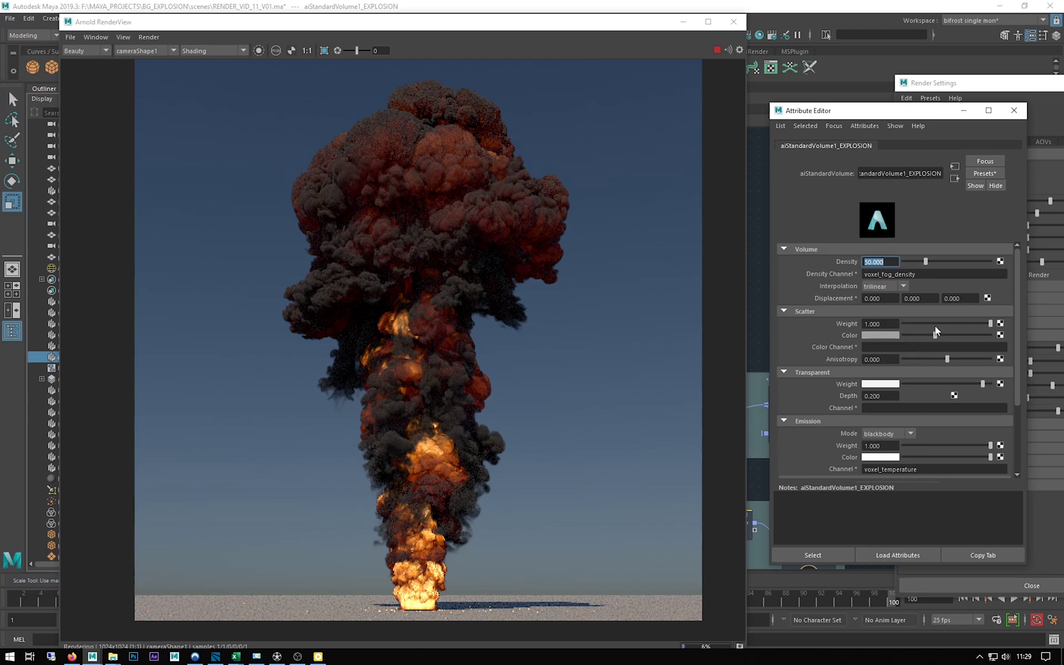
- Test lower Scatter Weight values, restore it to 1.000, and bring the render view forward
left_click_drag(985, 322, 906, 338)
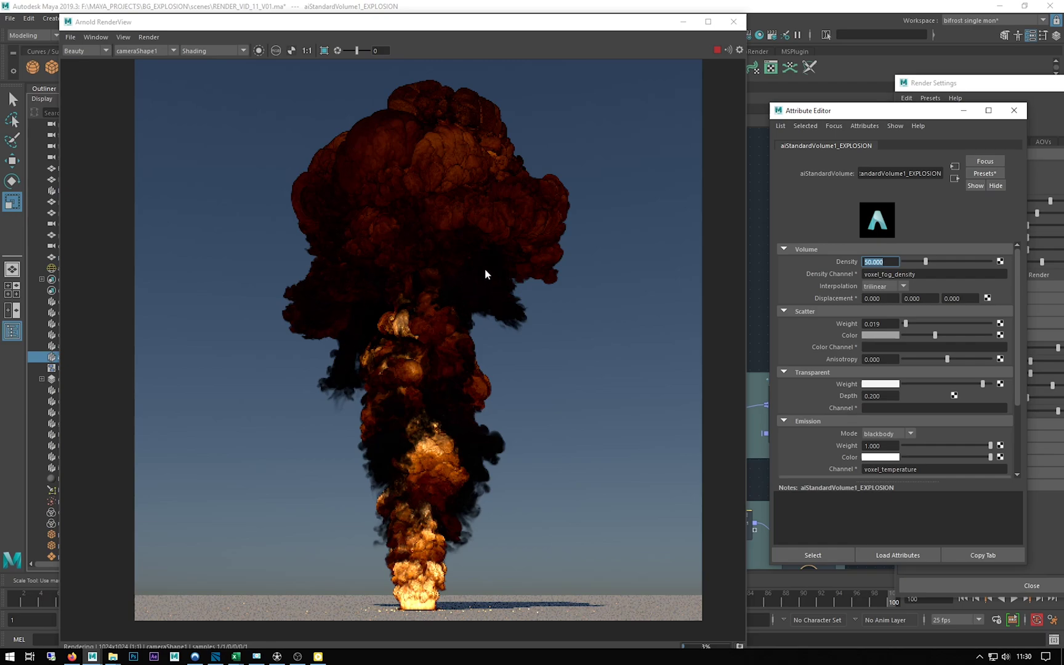
left_click_drag(913, 324, 987, 333)
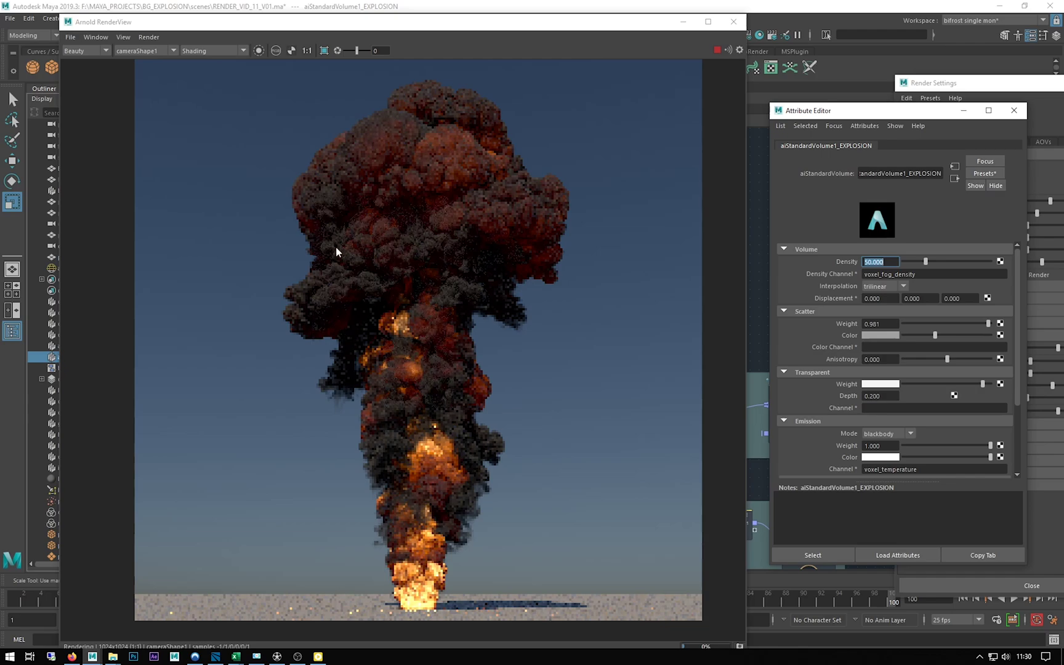
left_click_drag(989, 323, 995, 323)
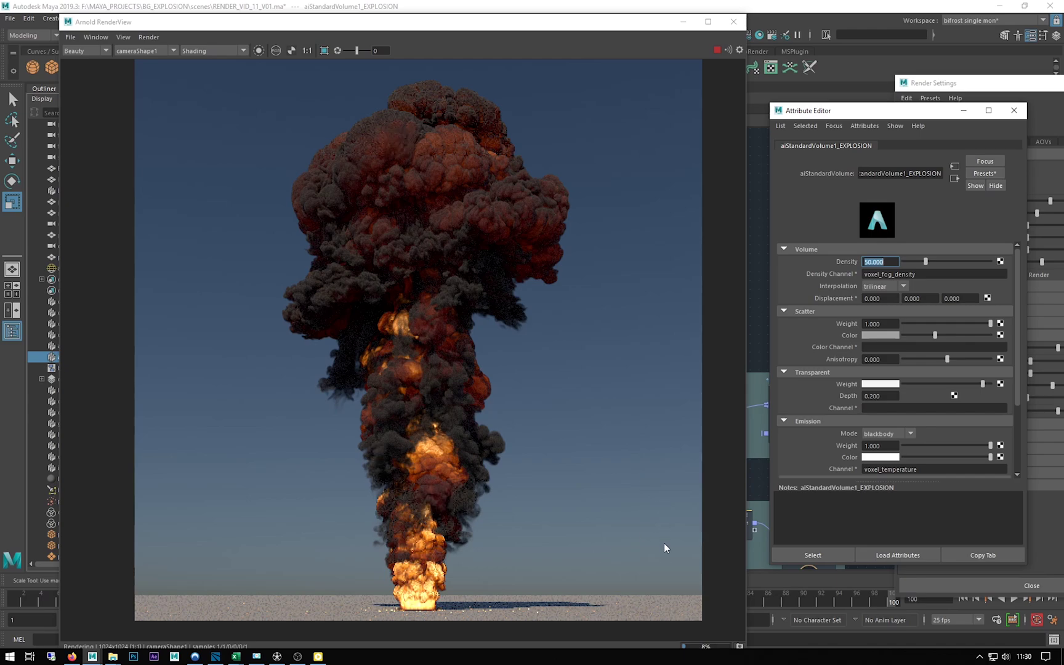
left_click_drag(329, 22, 329, 15)
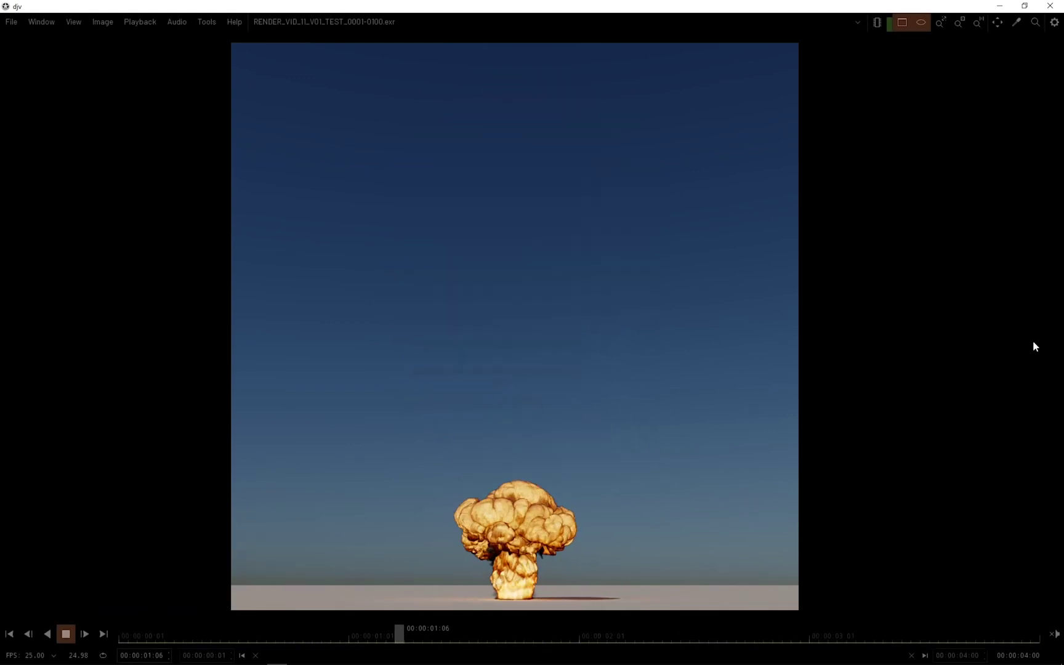
- Stop, replay and scrub the early explosion frames, then resume looping playback
left_click(129, 642)
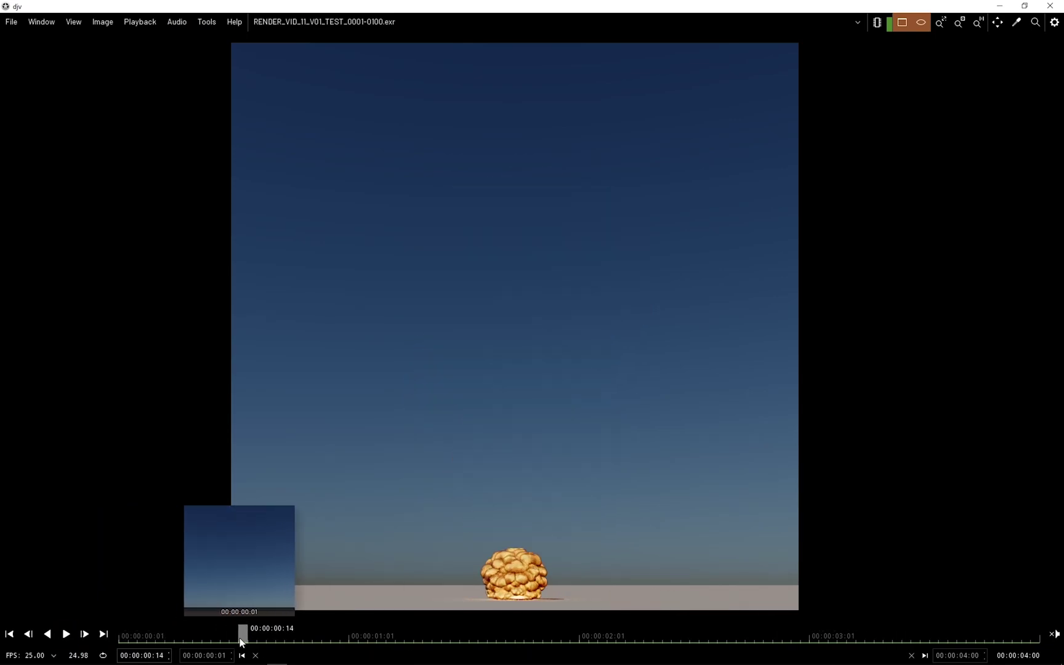
key("space")
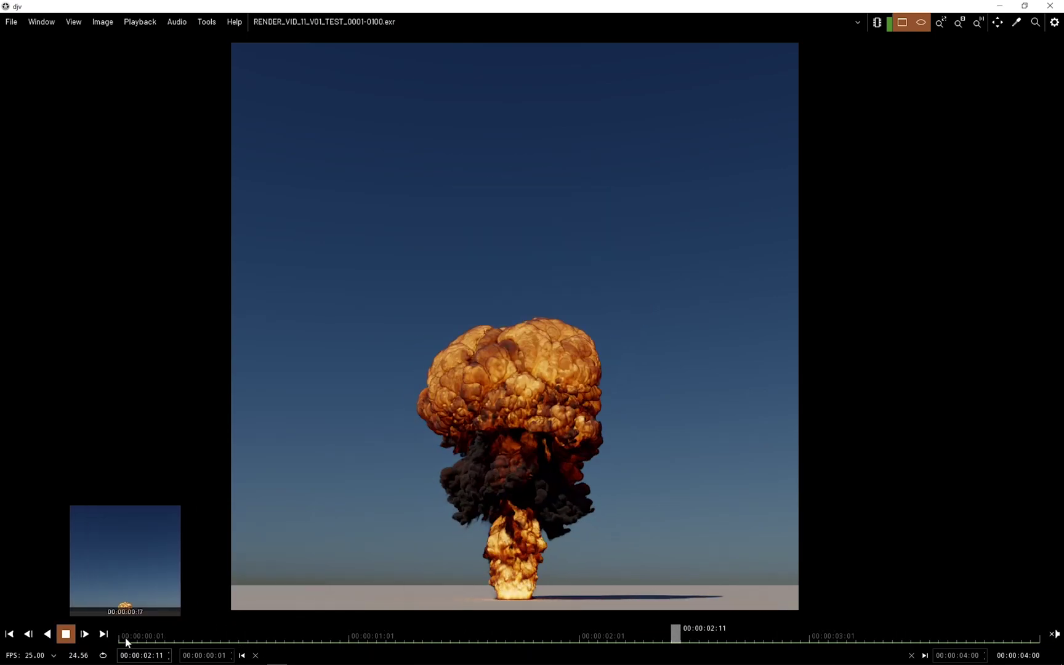
left_click(150, 645)
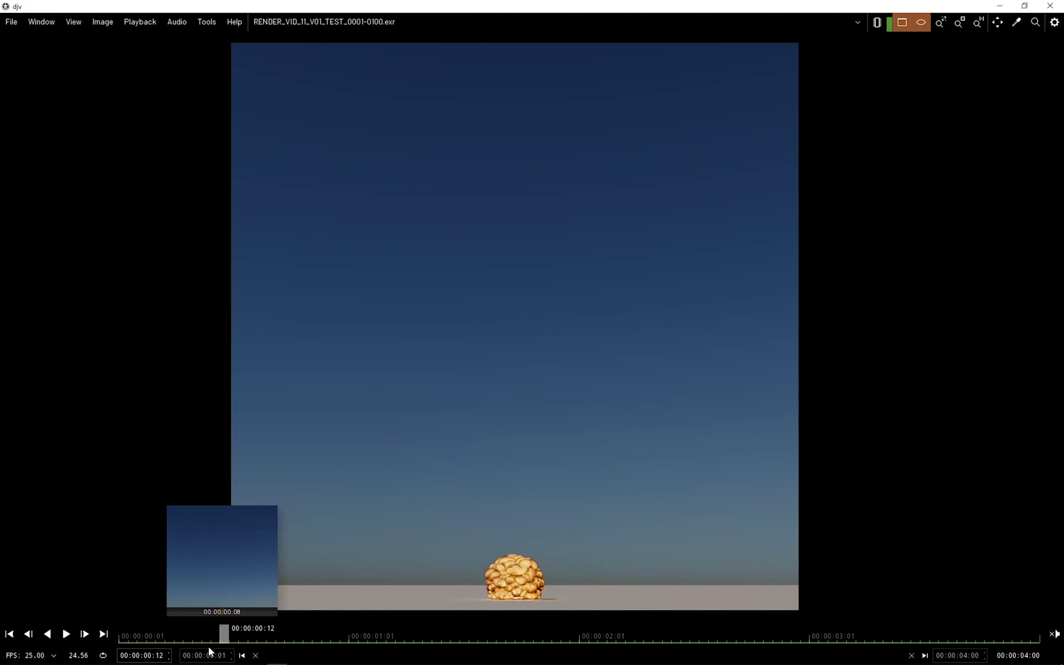
left_click_drag(208, 647, 123, 644)
left_click(45, 637)
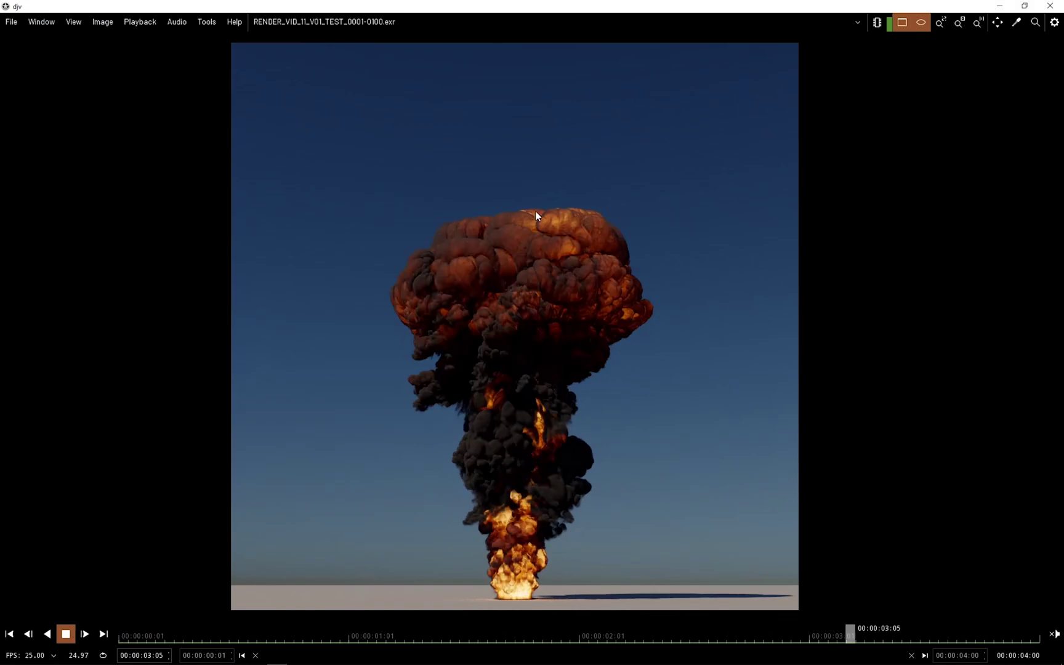
- Stop playback and scrub the timeline, ending paused at 00:00:03:21
left_click(68, 635)
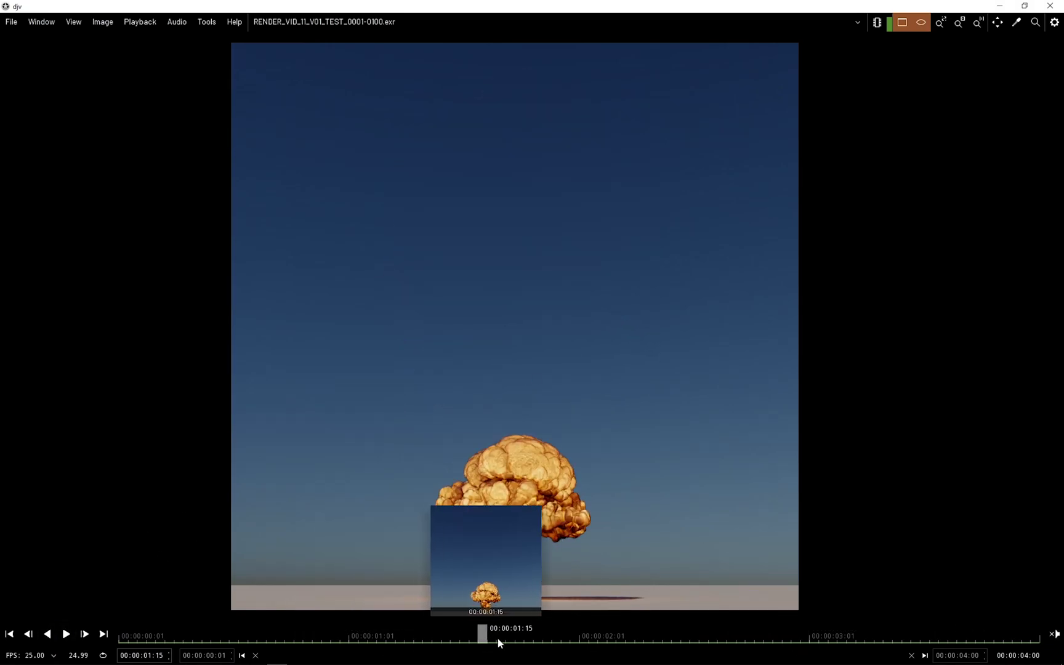
left_click_drag(499, 637, 804, 629)
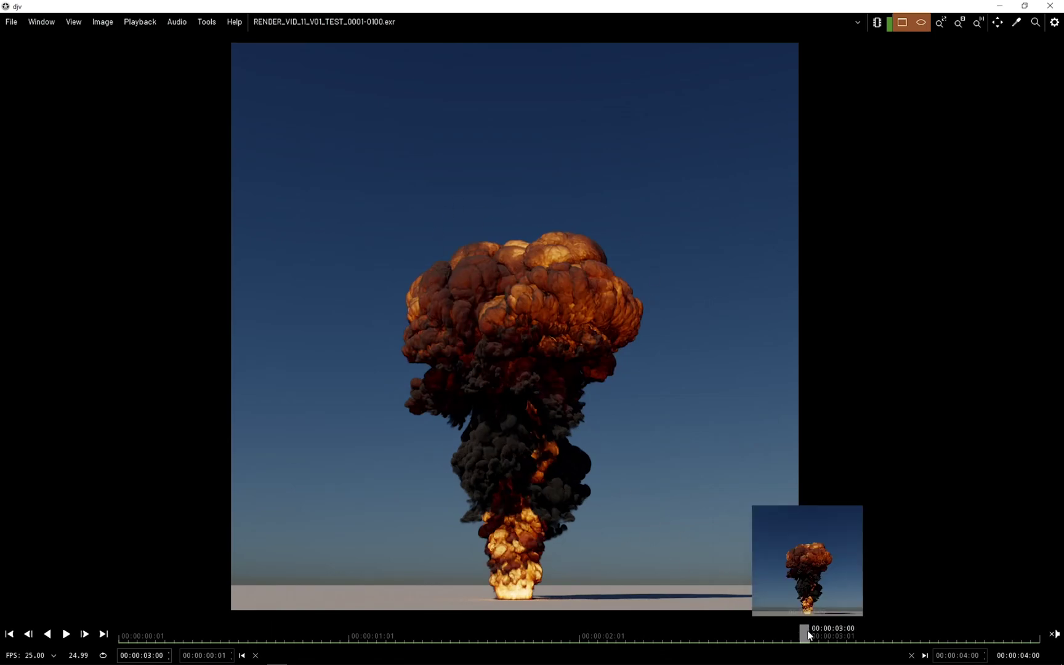
left_click_drag(808, 634, 363, 634)
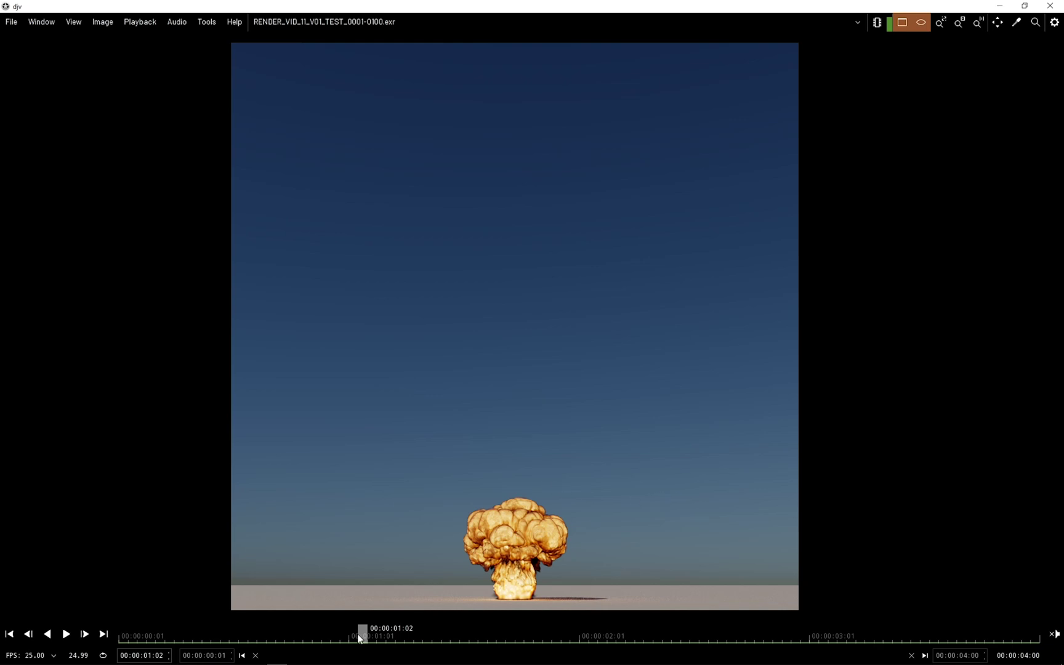
left_click_drag(359, 637, 126, 607)
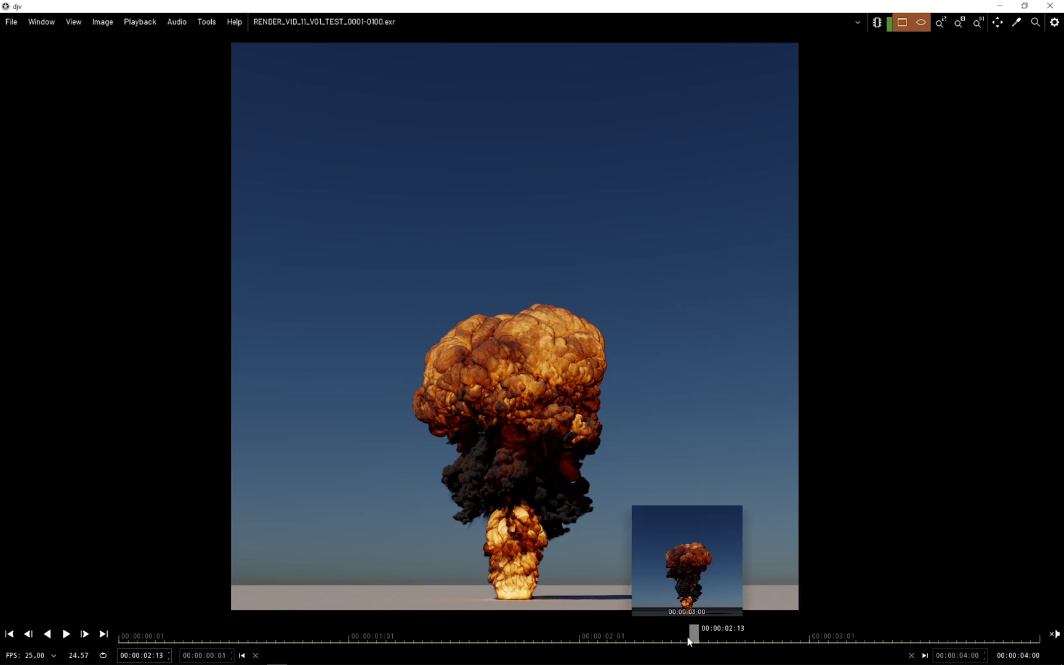
left_click_drag(709, 643, 998, 640)
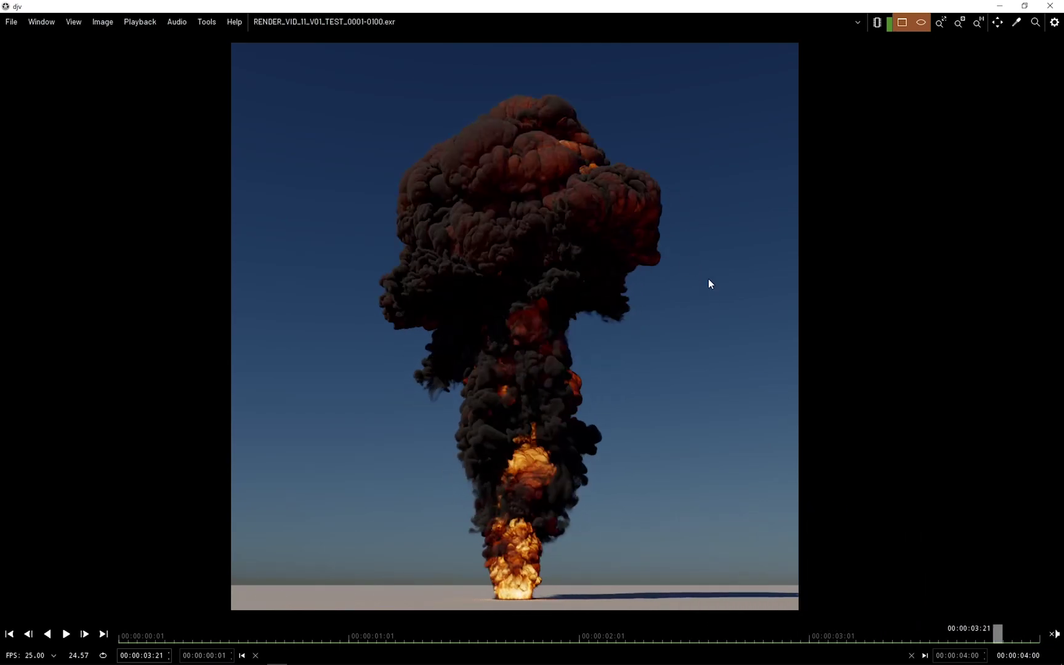